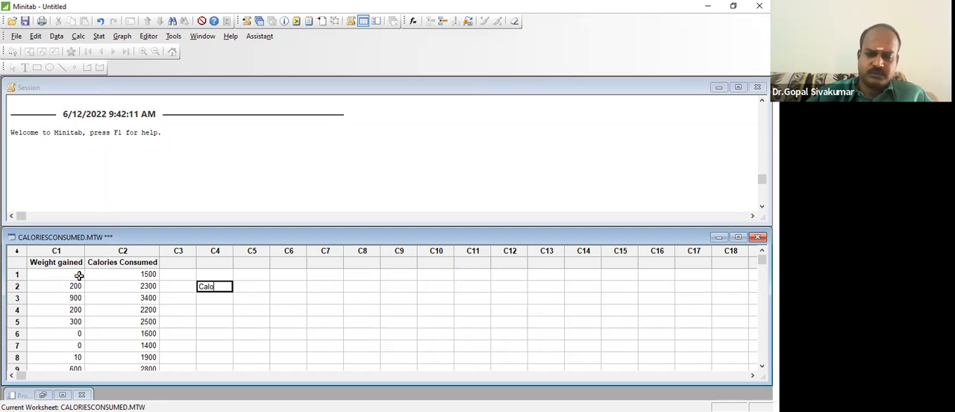
# - Enter Calories Consumed in row 2 of column C4 and mark it as X in C5
pyautogui.write('Consumed')
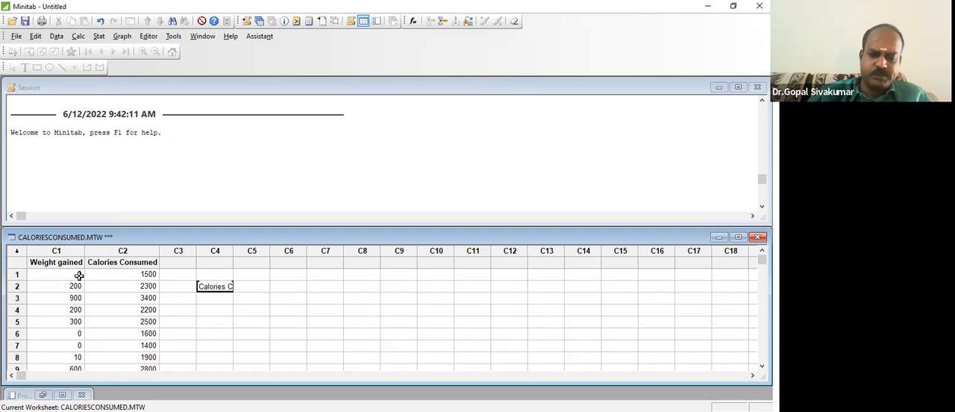
pyautogui.press('Return')
pyautogui.click(234, 287)
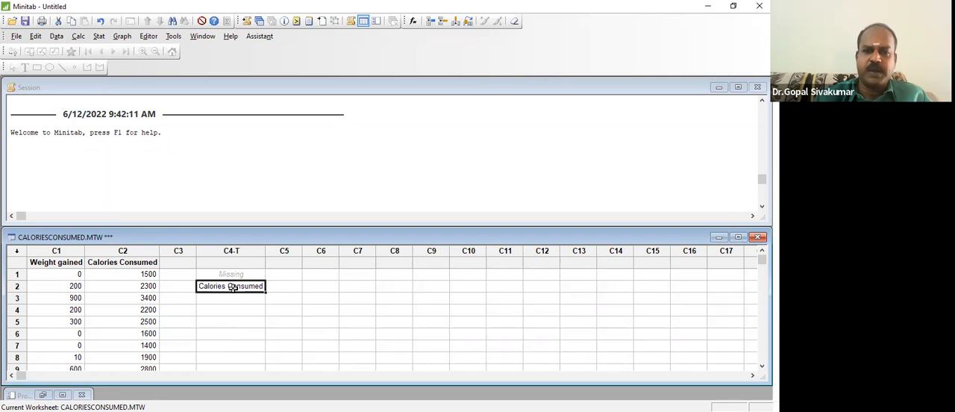
pyautogui.press('Tab')
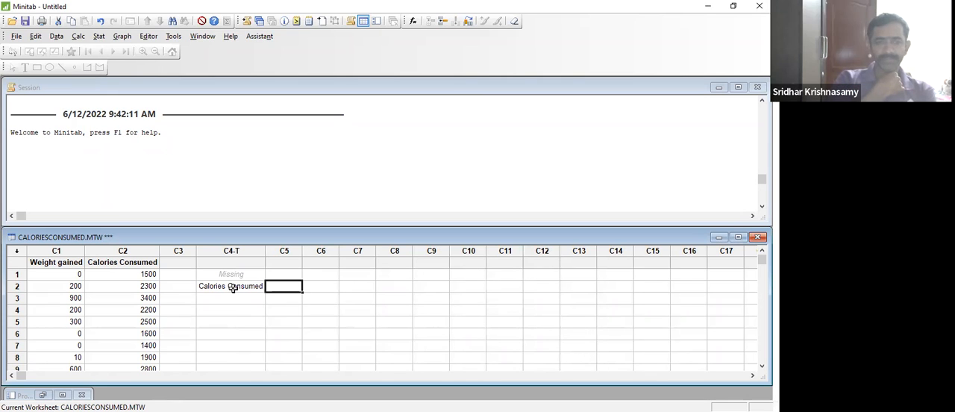
pyautogui.press('Left')
pyautogui.press('Left')
pyautogui.press('Right')
pyautogui.press('Right')
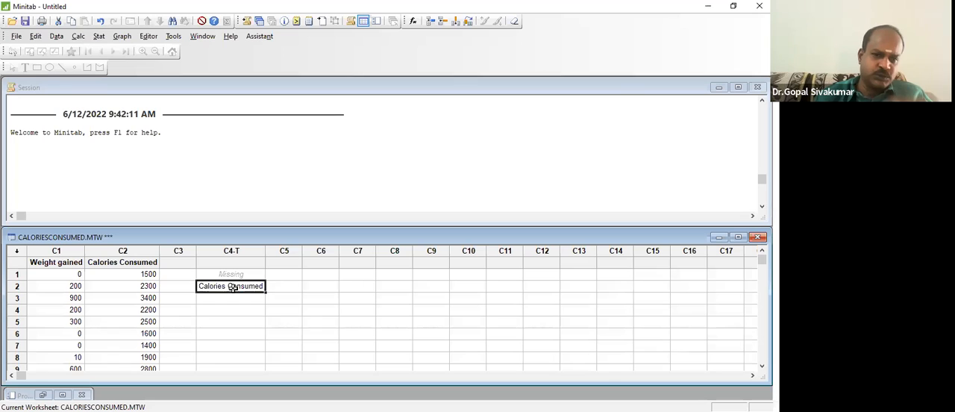
pyautogui.write('X')
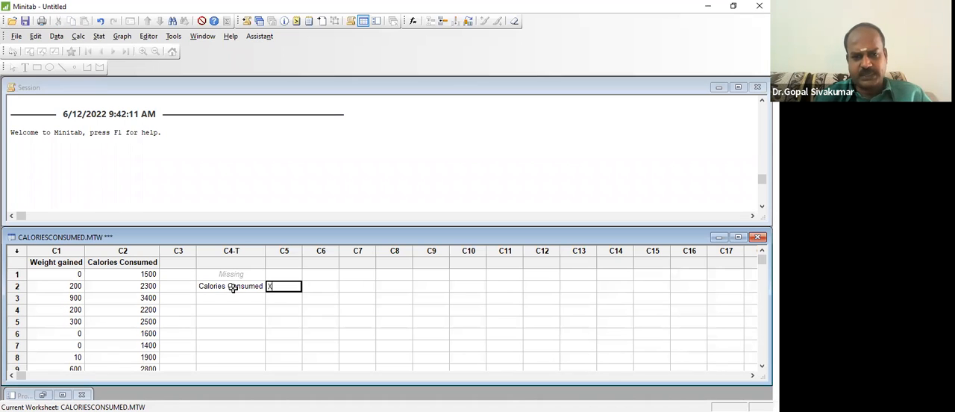
pyautogui.press('Return')
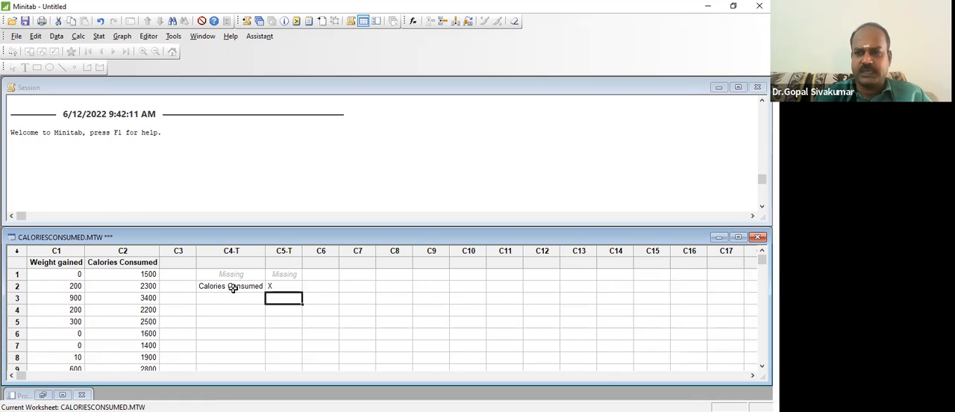
# - Enter Weight Gained in row 3 of column C4 and mark it as Y in C5
pyautogui.press('Left')
pyautogui.write('We')
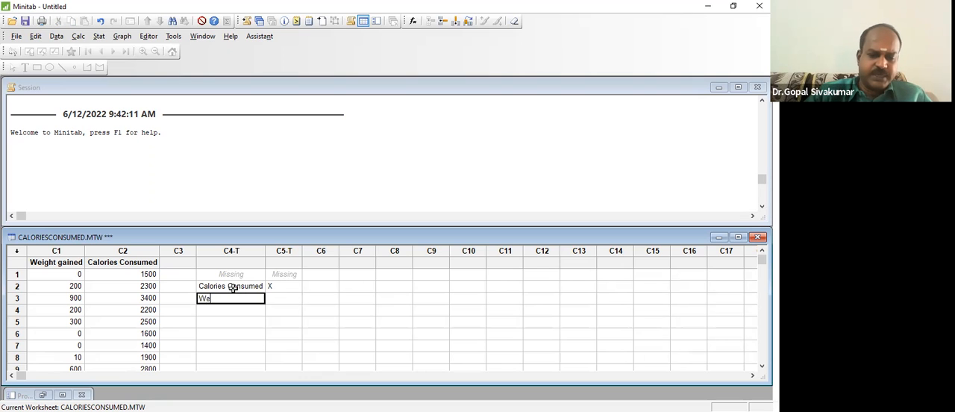
pyautogui.write('ight Gained')
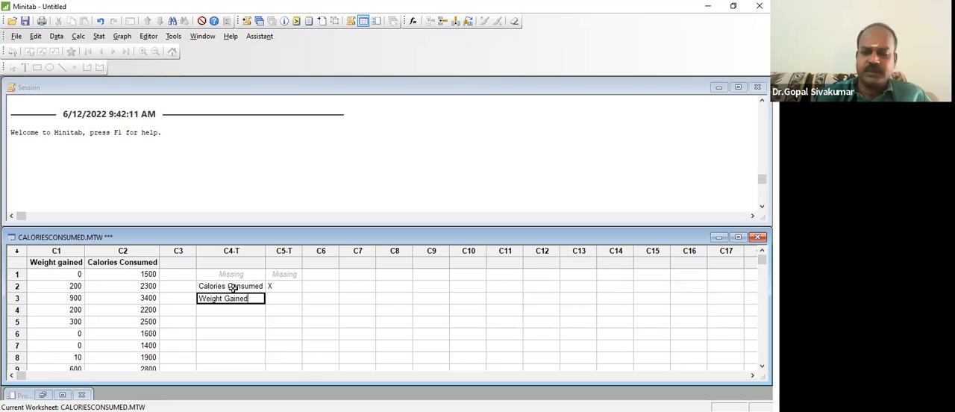
pyautogui.press('Return')
pyautogui.press('Up')
pyautogui.press('Right')
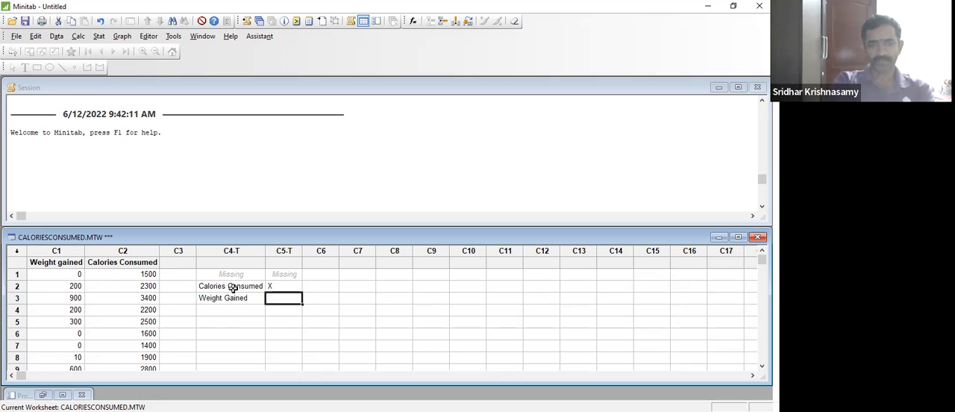
pyautogui.write('Y')
pyautogui.press('Return')
pyautogui.press('Return')
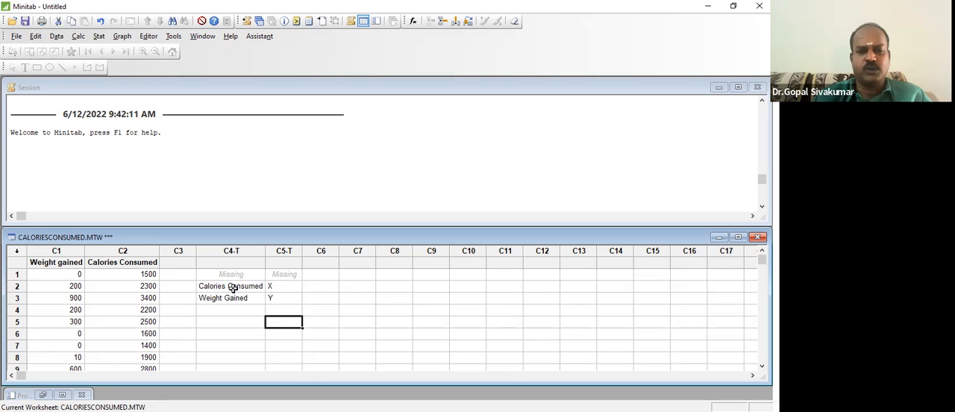
# - Enter Step1 in row 4 of column C4 with Scatter Plot beside it in C5
pyautogui.press('Up')
pyautogui.press('Up')
pyautogui.press('Left')
pyautogui.press('Up')
pyautogui.press('Right')
pyautogui.press('Down')
pyautogui.press('Up')
pyautogui.press('Down')
pyautogui.press('Down')
pyautogui.press('Left')
pyautogui.write('Step1')
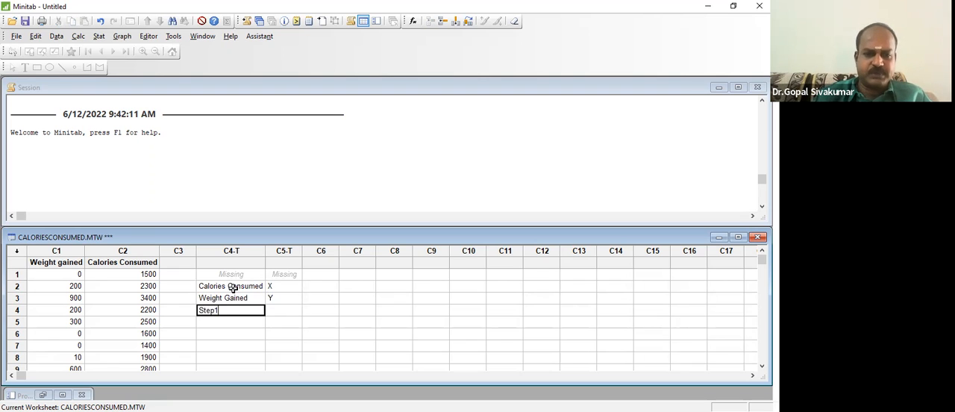
pyautogui.press('Tab')
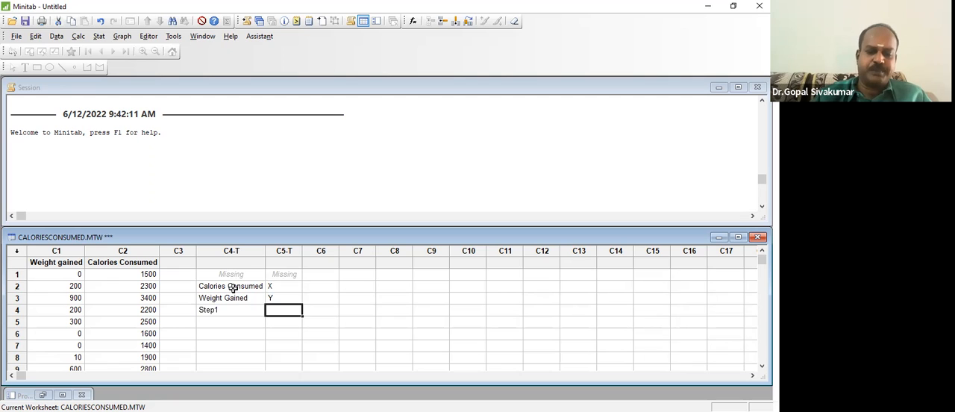
pyautogui.write('Scatter')
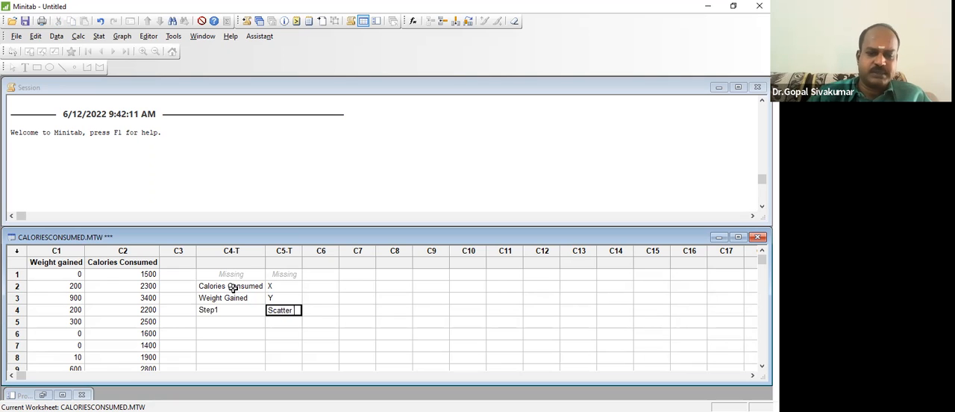
pyautogui.write(' Plot')
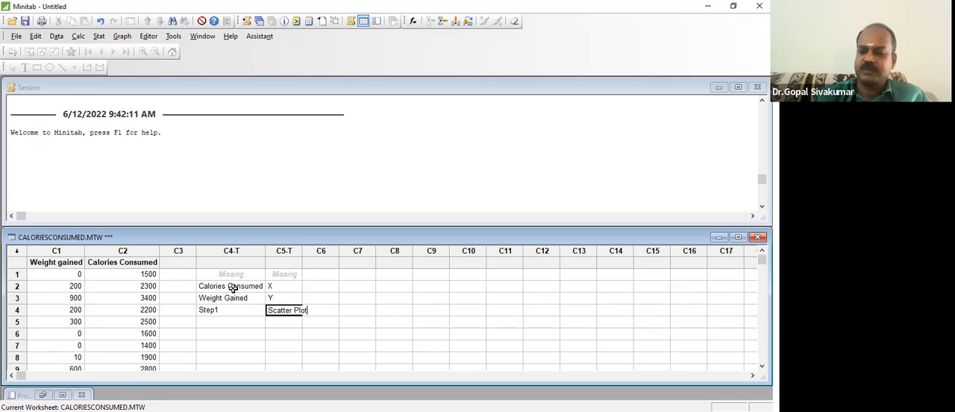
pyautogui.press('Return')
# - Add Correlation to row 5, move it into column C5, and label it Step2 in C4
pyautogui.press('Left')
pyautogui.write('C')
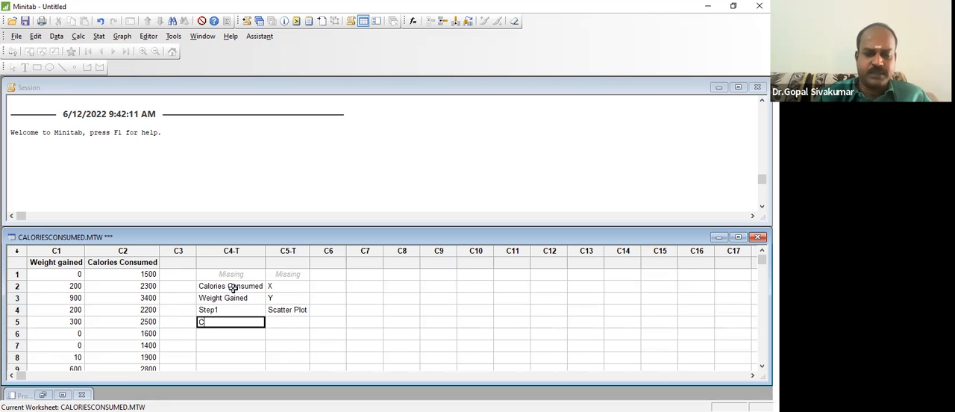
pyautogui.write('orrelation')
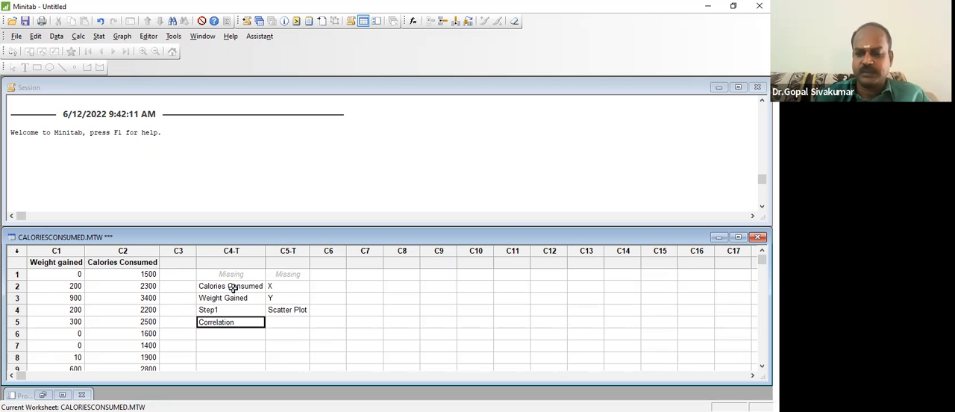
pyautogui.press('Return')
pyautogui.press('Up')
pyautogui.hotkey('ctrl', 'x')
pyautogui.press('Right')
pyautogui.hotkey('ctrl', 'v')
pyautogui.press('Left')
pyautogui.write('Step2')
pyautogui.press('Return')
# - Enter Step3 in row 6 of column C4 with the regression entry beside it in C5
pyautogui.write('Step3')
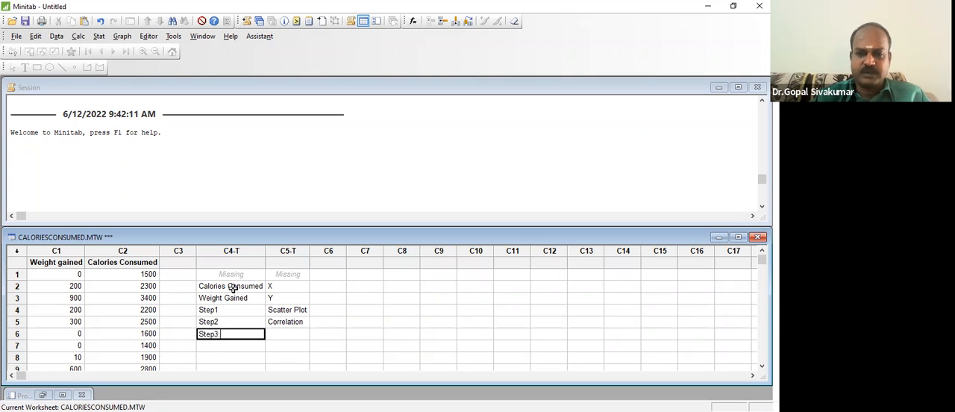
pyautogui.press('Tab')
pyautogui.write('RE')
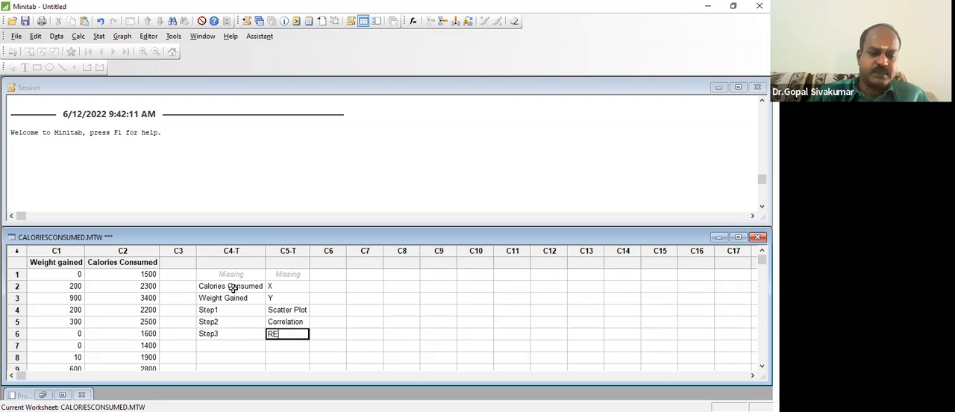
pyautogui.write('gression')
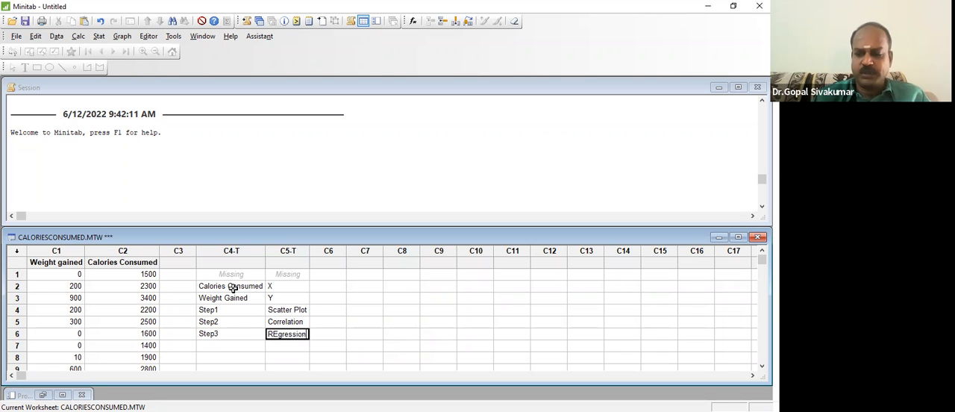
pyautogui.press('Return')
# - Correct the capitalization of the Step3 entry in column C5 to Regression
pyautogui.press('Up')
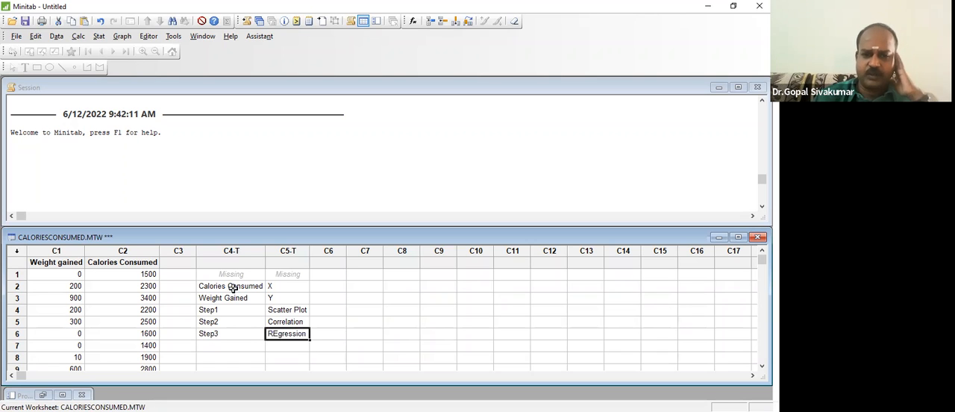
pyautogui.doubleClick(278, 337)
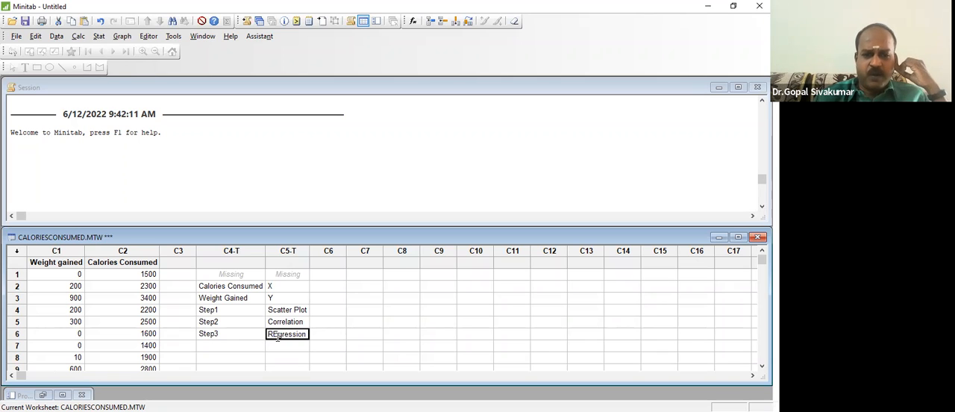
pyautogui.press('BackSpace')
pyautogui.write('e')
pyautogui.press('Return')
pyautogui.click(337, 305)
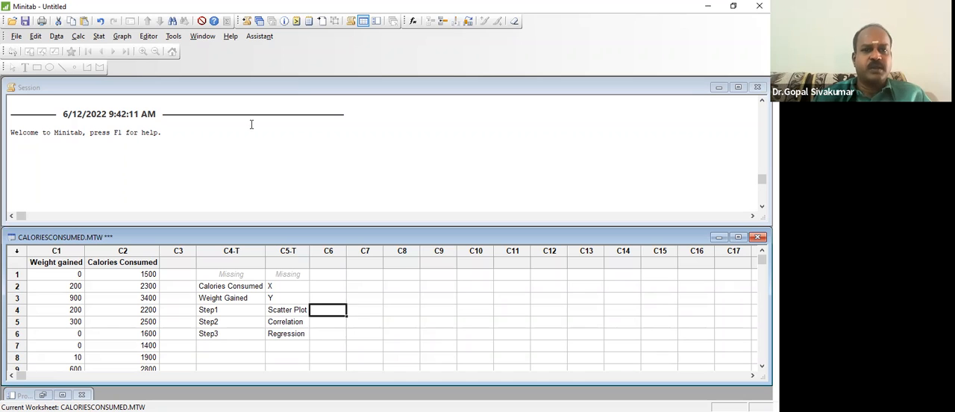
# - Create a simple scatterplot with Weight gained as the Y variable and Calories Consumed as the X variable
pyautogui.click(124, 39)
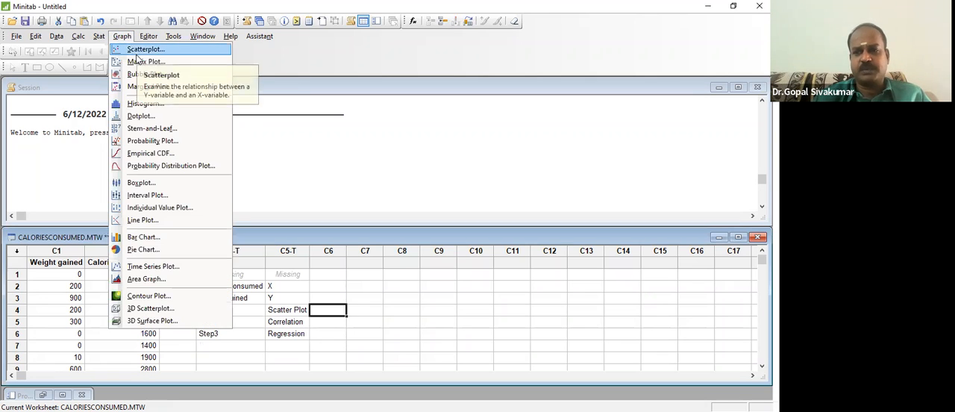
pyautogui.click(137, 55)
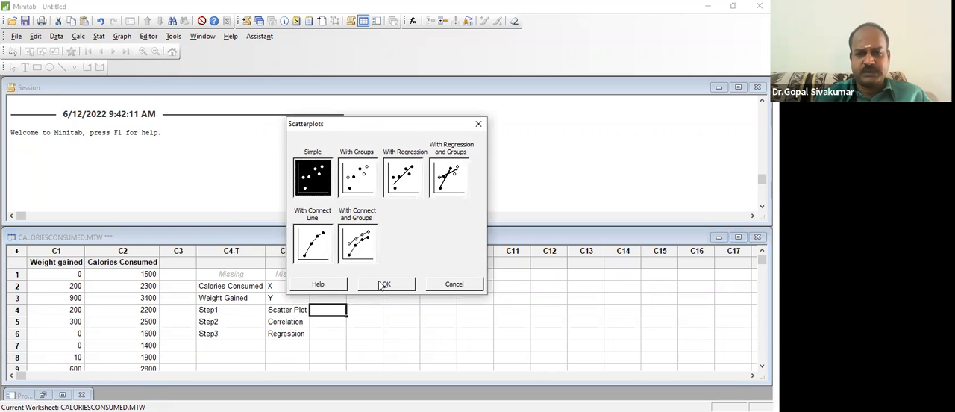
pyautogui.click(383, 285)
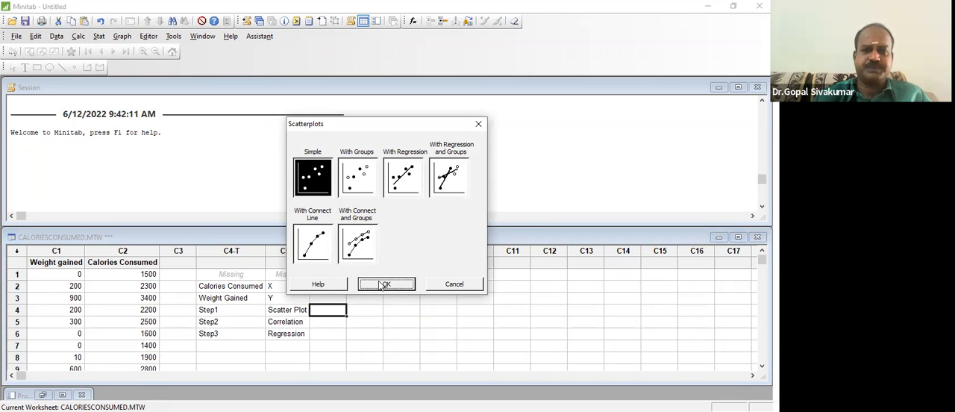
pyautogui.click(303, 137)
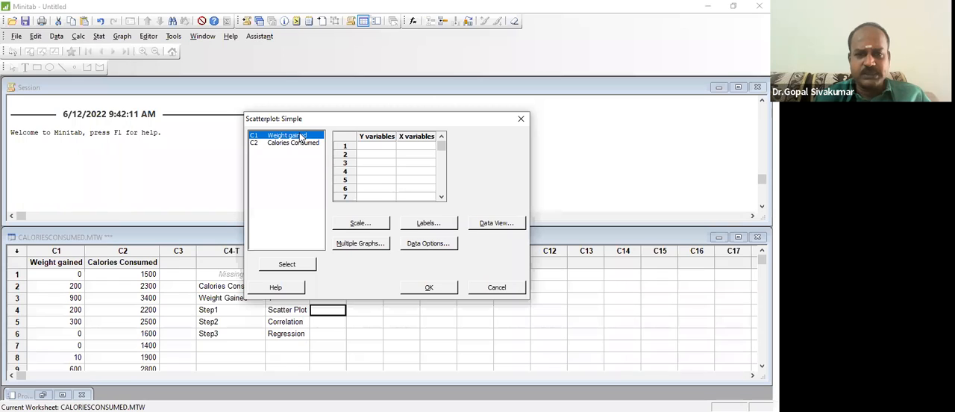
pyautogui.doubleClick(302, 137)
pyautogui.click(311, 146)
pyautogui.doubleClick(311, 145)
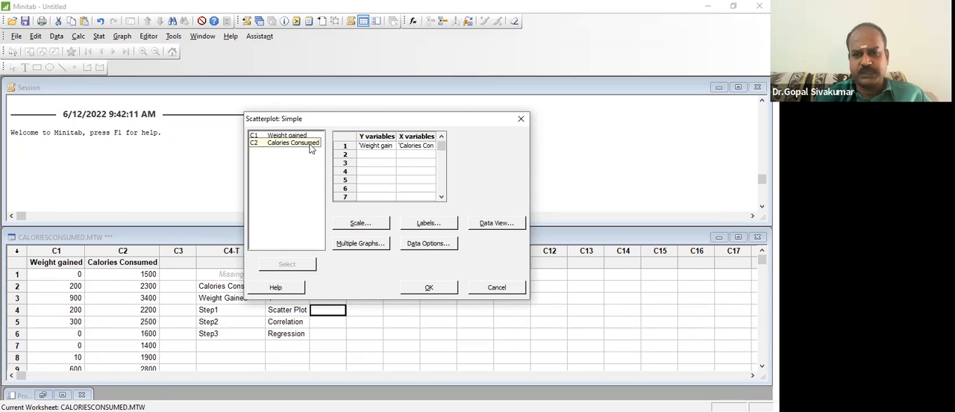
pyautogui.click(428, 286)
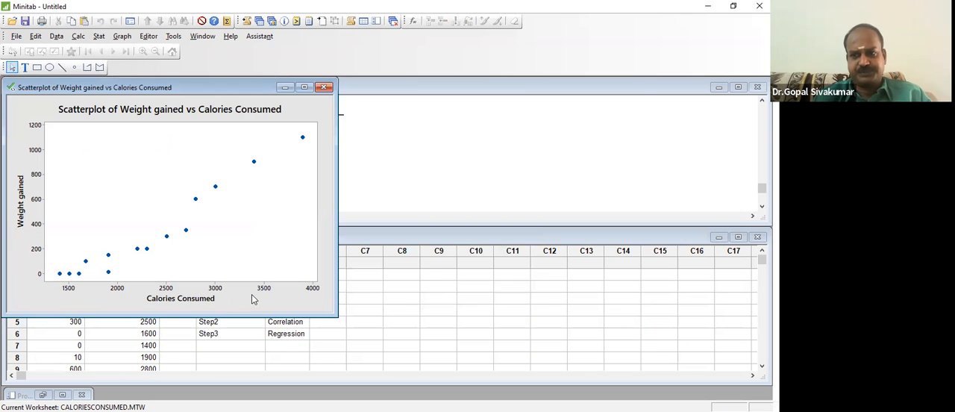
pyautogui.click(12, 68)
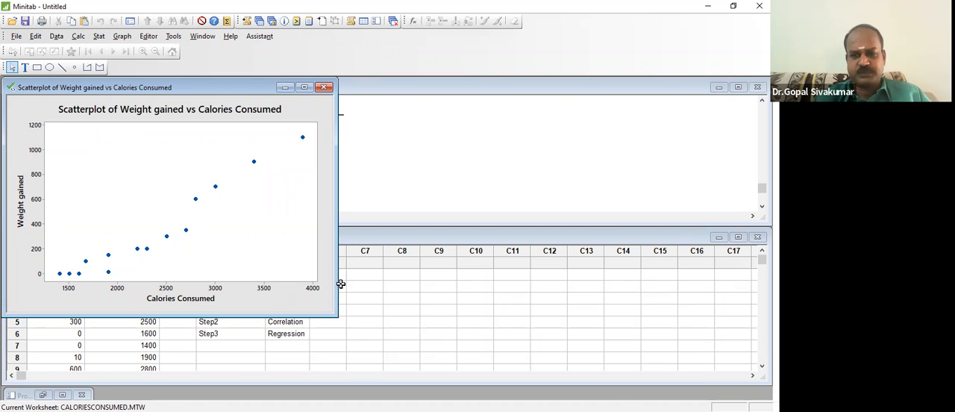
# - Enter Relationship in row 8 of column C4 with Positive beside it in C5
pyautogui.click(394, 315)
pyautogui.press('Down')
pyautogui.press('Left')
pyautogui.press('Left')
pyautogui.press('Left')
pyautogui.press('Down')
pyautogui.press('Left')
pyautogui.write('Relationship')
pyautogui.press('Tab')
pyautogui.write('Positive')
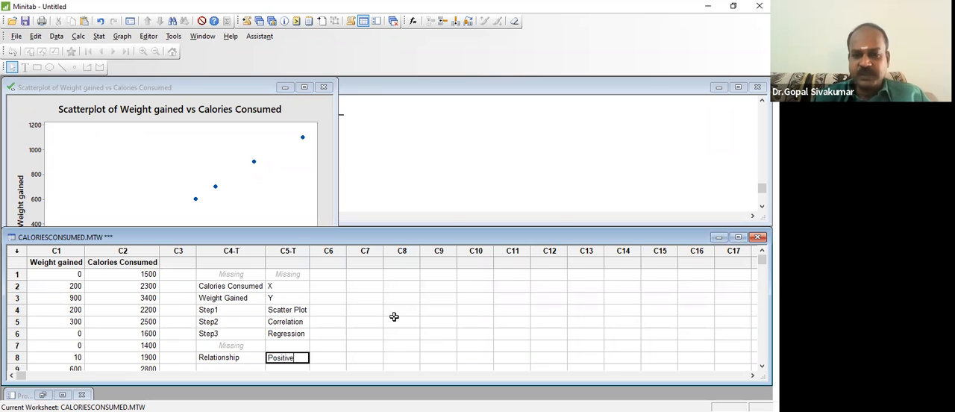
pyautogui.press('Return')
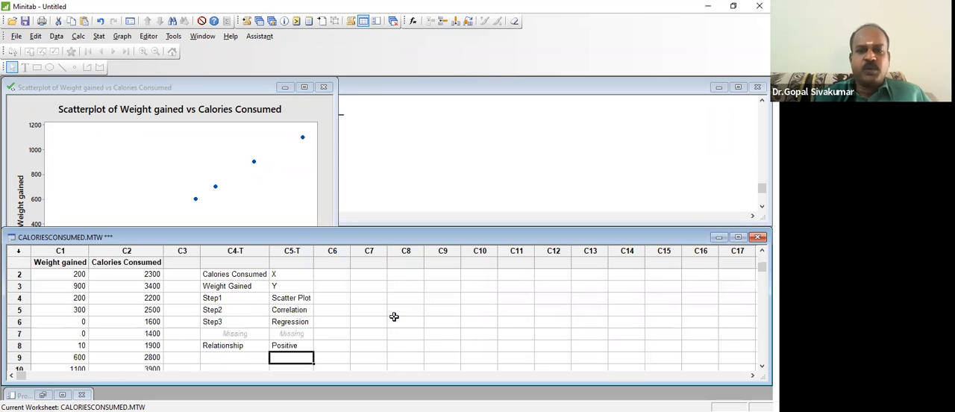
# - Review the scatterplot and enter Linear in row 8 of column C6, beside Positive
pyautogui.click(247, 156)
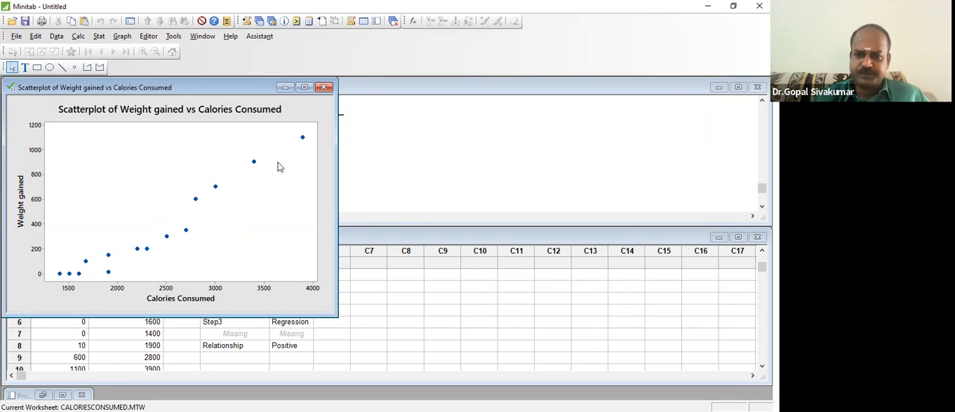
pyautogui.click(297, 347)
pyautogui.press('Right')
pyautogui.write('Linear')
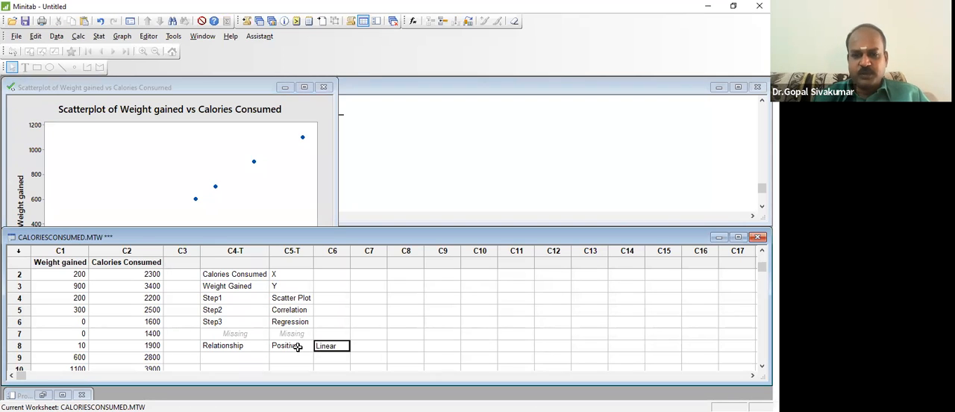
pyautogui.press('Return')
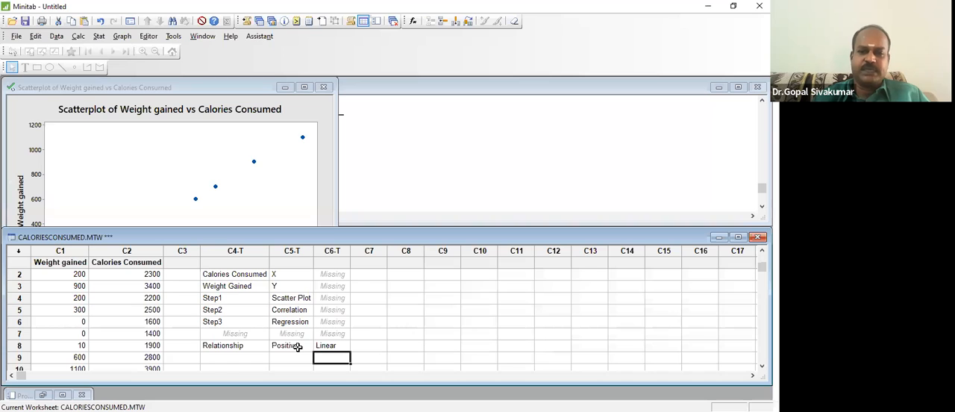
pyautogui.press('Left')
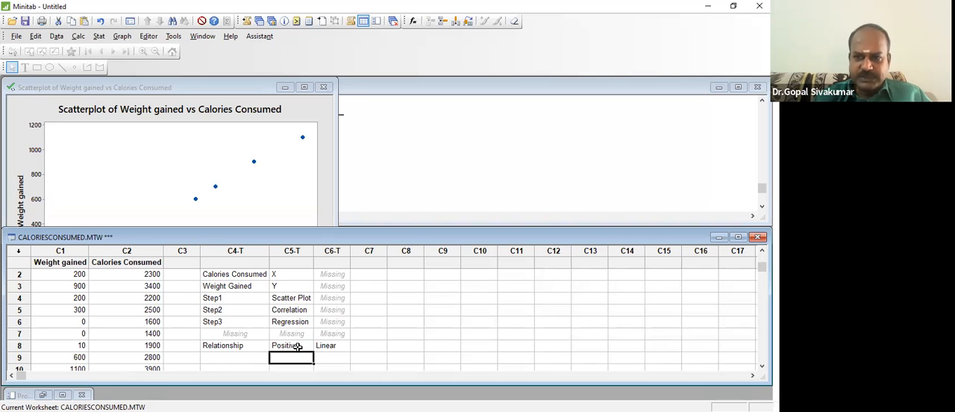
# - Create a scatterplot with a regression line, using Weight gained as the Y variable and Calories Consumed as the X variable
pyautogui.press('Up')
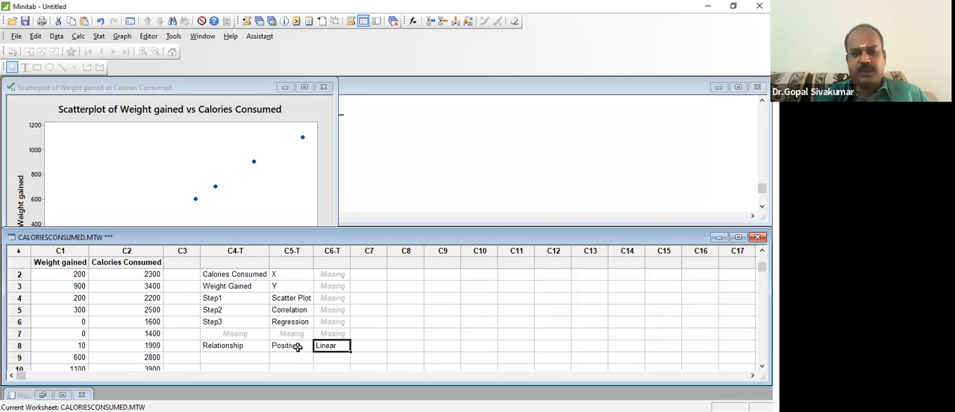
pyautogui.click(275, 165)
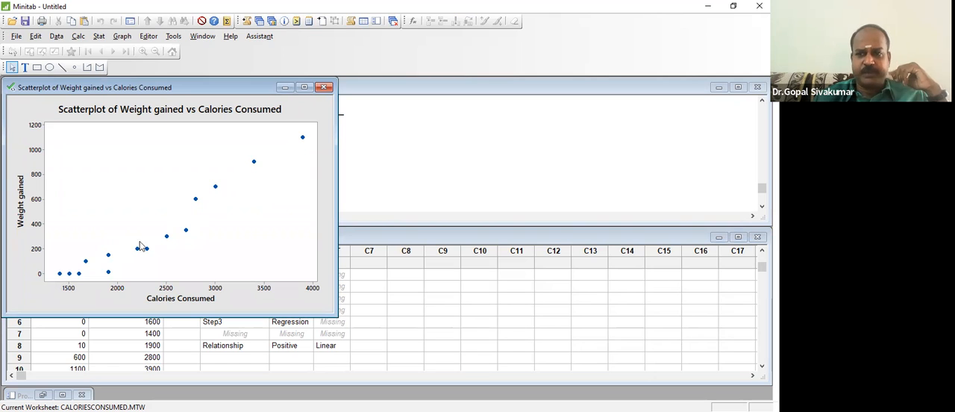
pyautogui.click(123, 36)
pyautogui.click(146, 48)
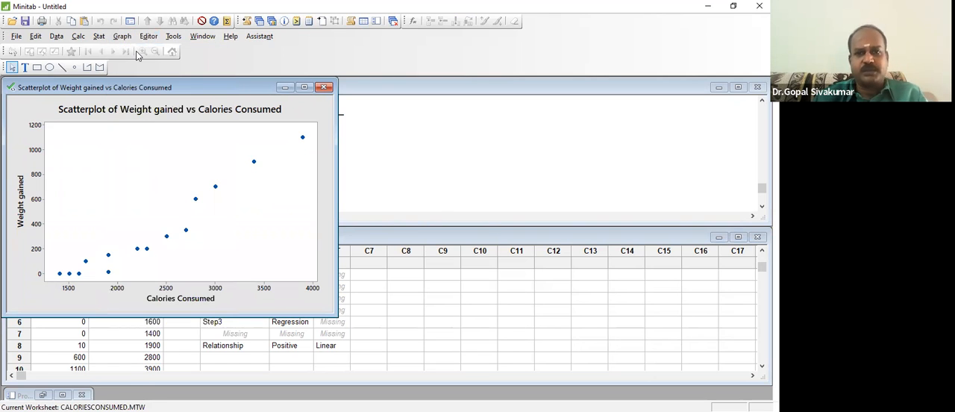
pyautogui.click(407, 182)
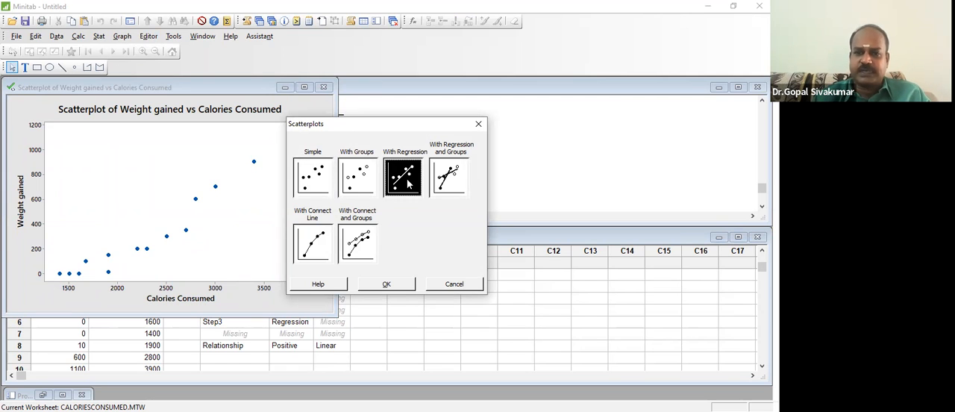
pyautogui.click(399, 288)
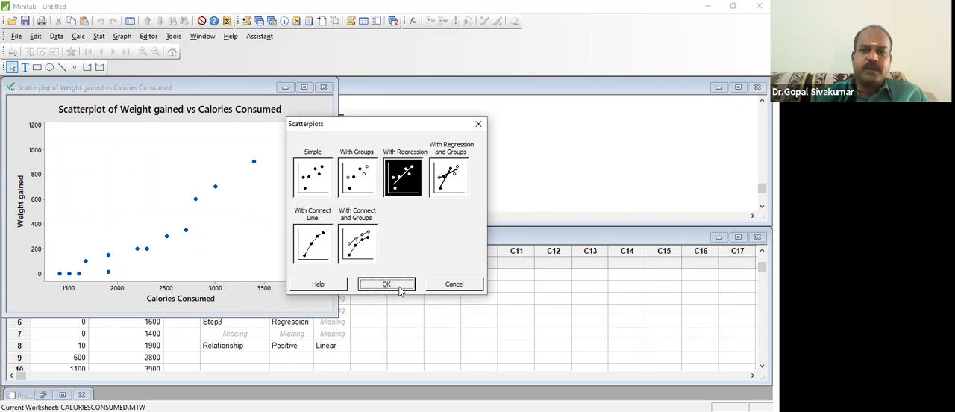
pyautogui.doubleClick(298, 135)
pyautogui.click(304, 144)
pyautogui.doubleClick(304, 143)
pyautogui.click(445, 288)
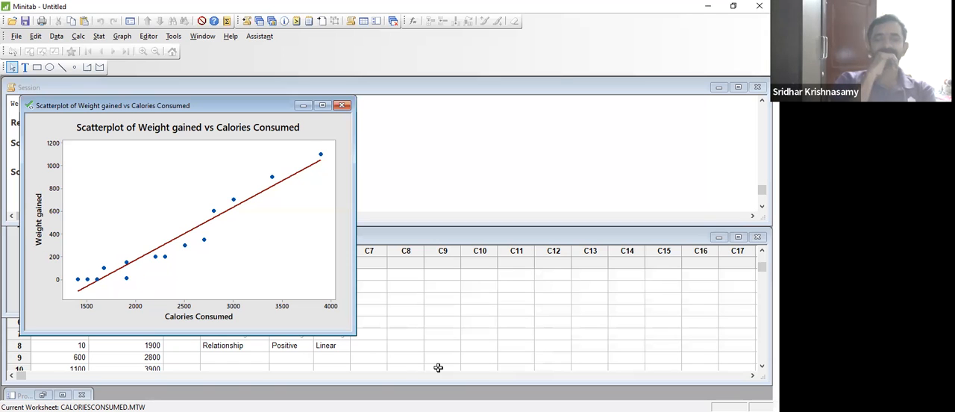
# - Enter Strong in row 8 of column C7, beside Linear
pyautogui.click(372, 349)
pyautogui.click(372, 349)
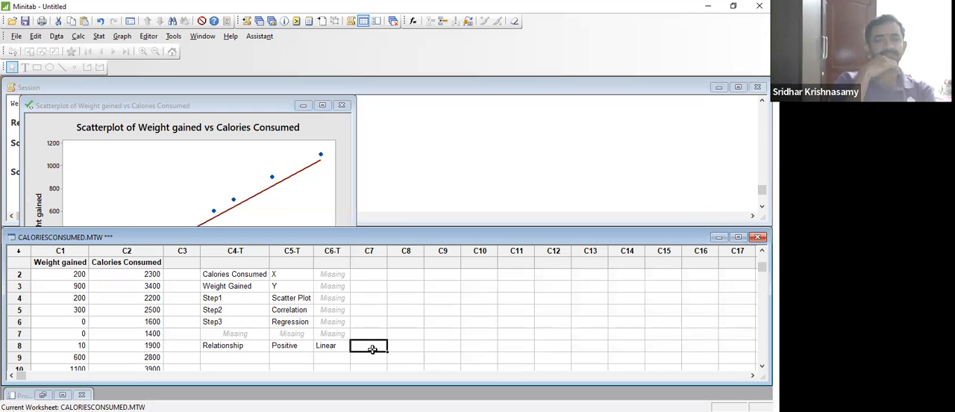
pyautogui.write('Stron')
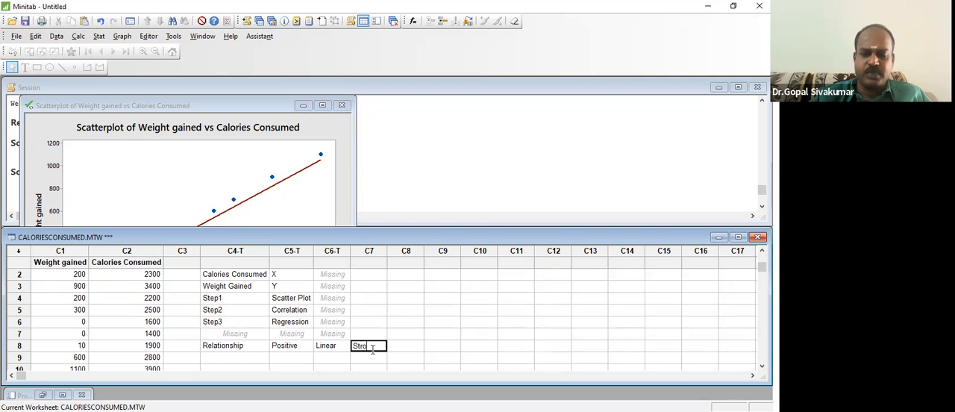
pyautogui.write('g')
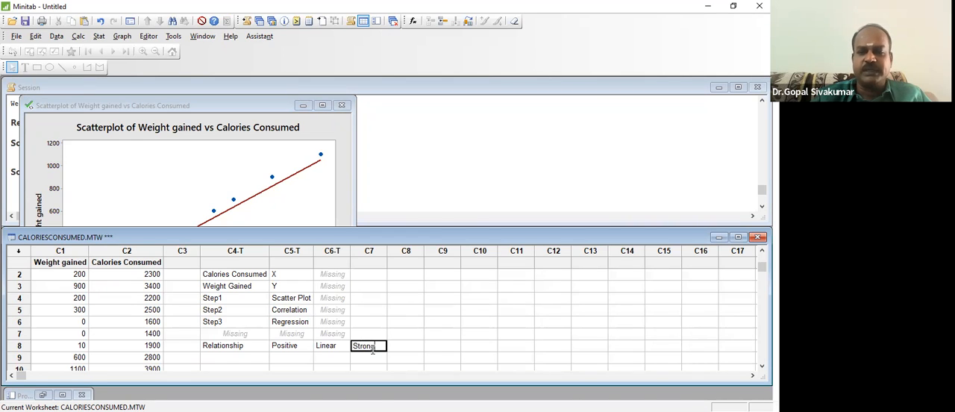
pyautogui.press('Return')
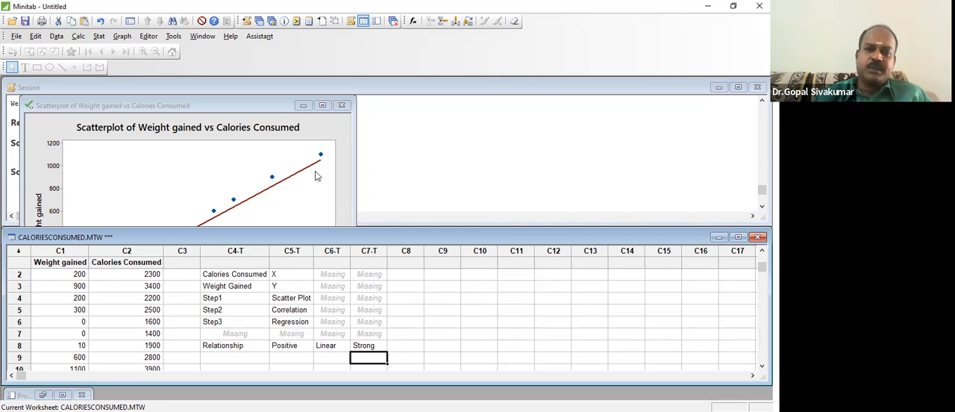
# - Enter Pearson Correlation Coefficient in row 9 of column C4 with r beside it in C5
pyautogui.click(324, 133)
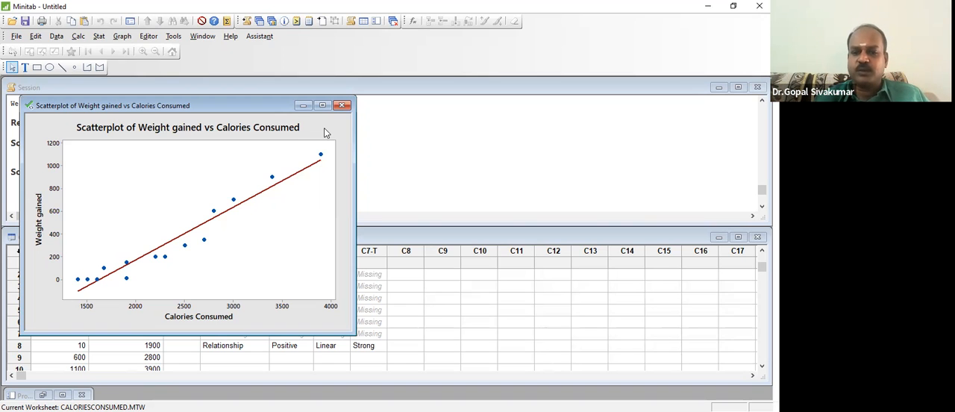
pyautogui.click(228, 359)
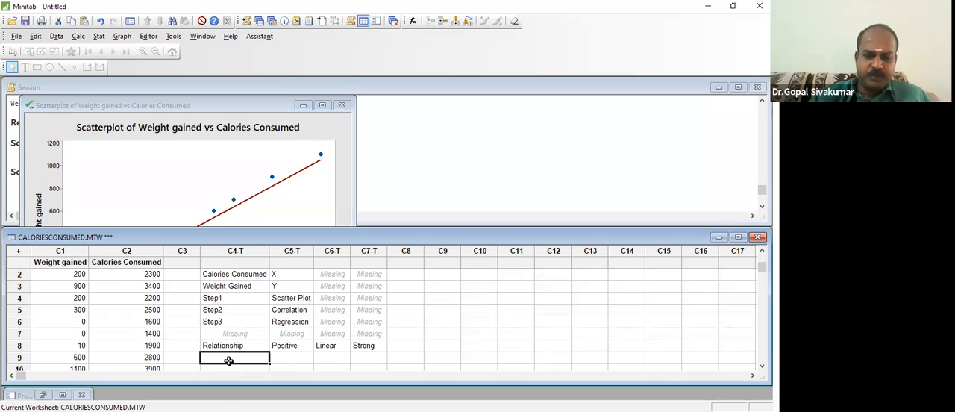
pyautogui.write('Pearson Correlation Coefficient')
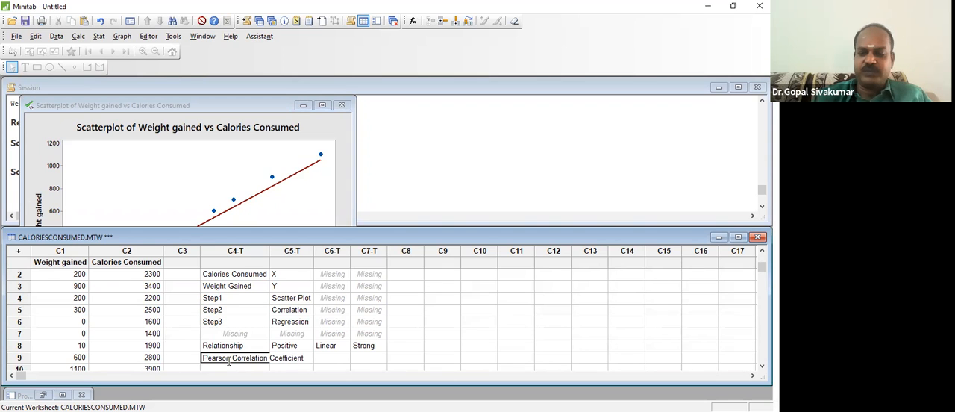
pyautogui.press('Return')
pyautogui.press('Up')
pyautogui.press('Right')
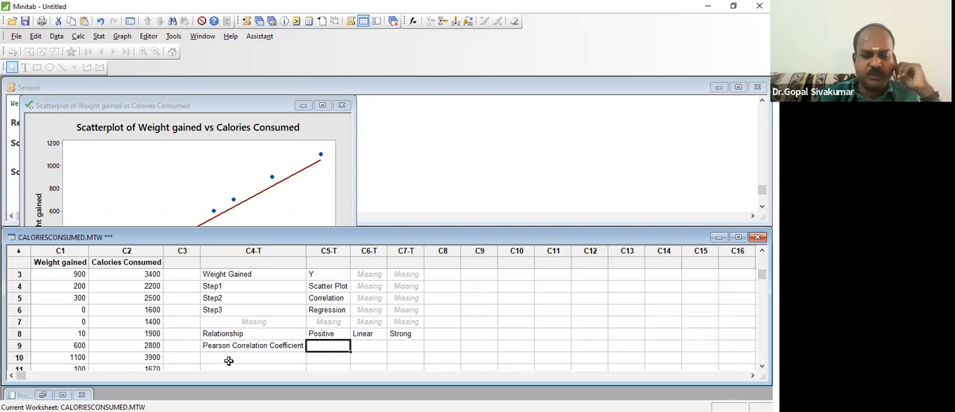
pyautogui.write('r')
pyautogui.press('Return')
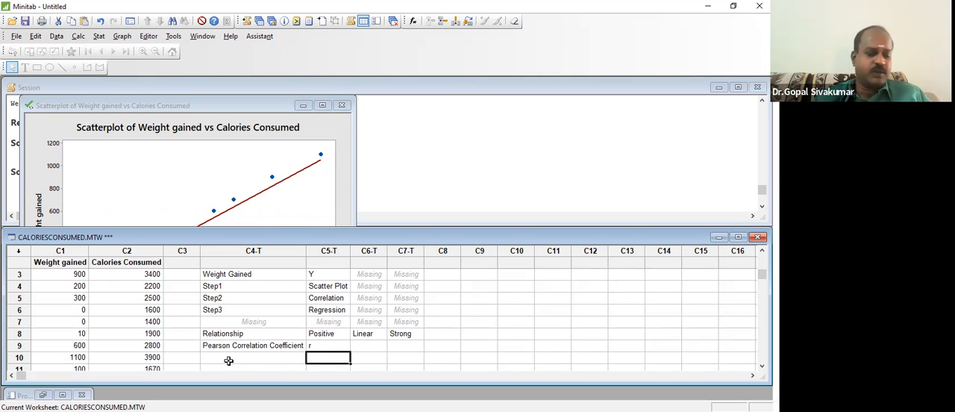
# - Enter F(Xbar, Ybar, Sx, Sy, n) in row 9 of column C6 as the note on what r depends on
pyautogui.press('Up')
pyautogui.press('Right')
pyautogui.write('Fi')
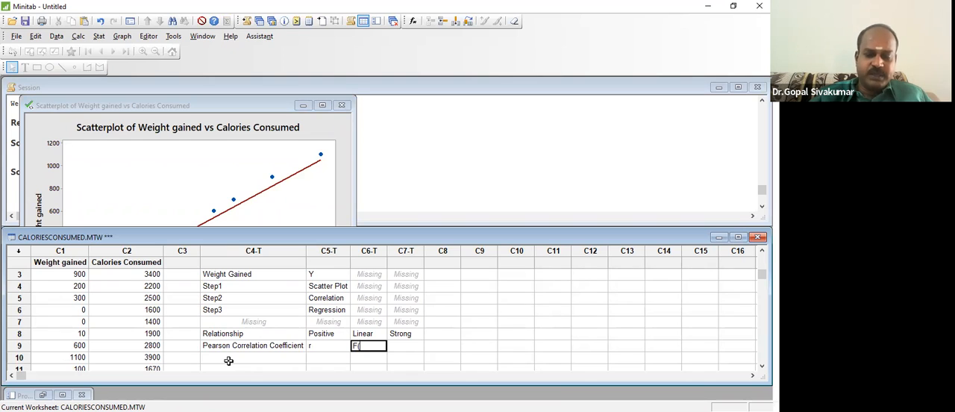
pyautogui.write('X')
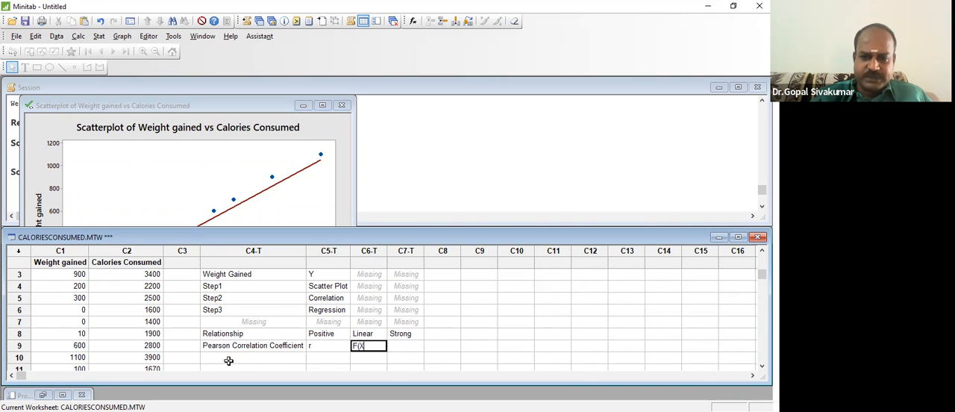
pyautogui.write('bar,')
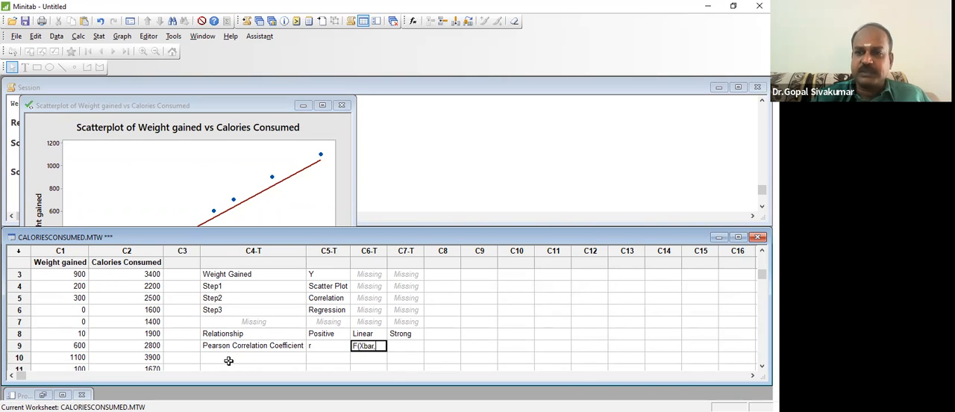
pyautogui.write(' Yb')
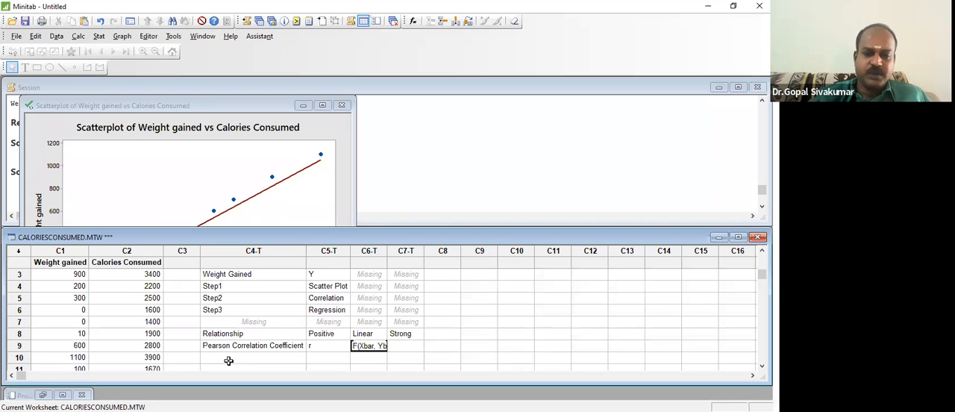
pyautogui.write('ar, Sx, ')
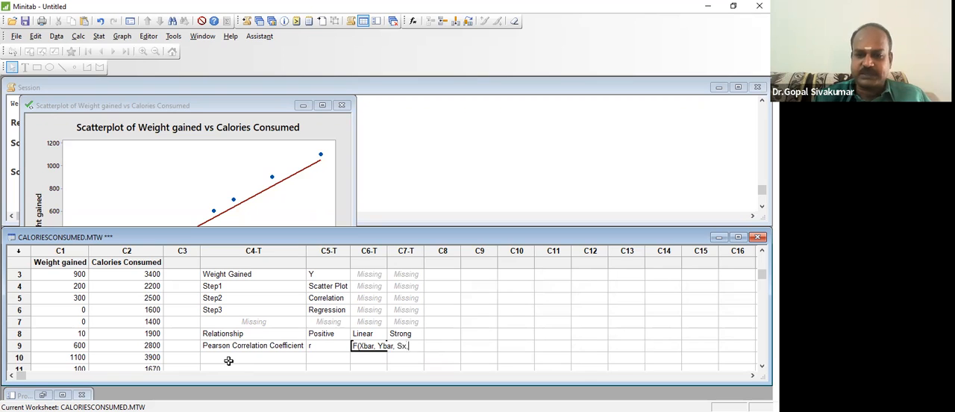
pyautogui.write('Sy')
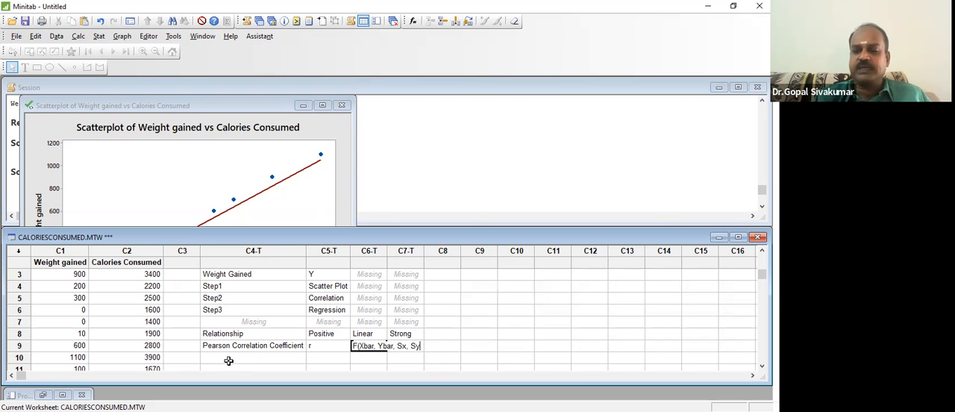
pyautogui.write(',')
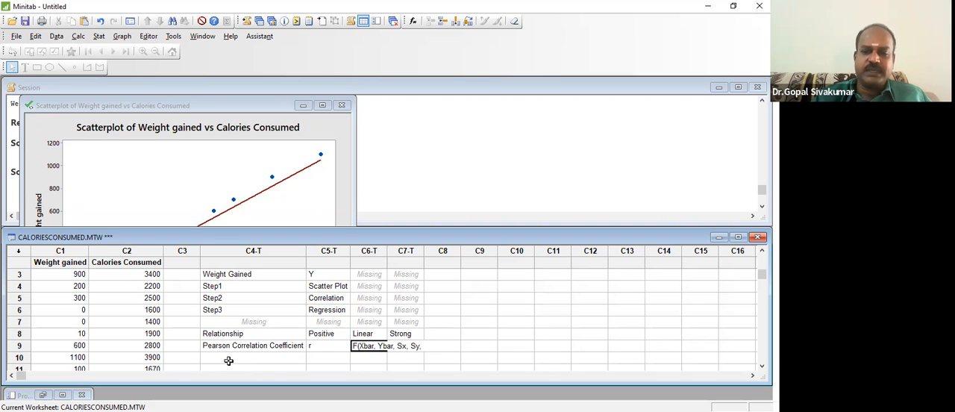
pyautogui.write(' n)')
pyautogui.press('Return')
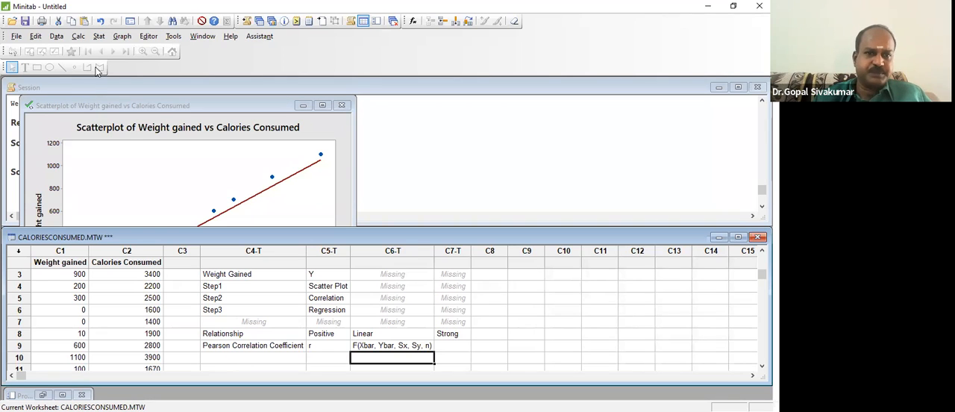
# - Run a Pearson correlation of Weight gained and Calories Consumed with p-values, and highlight the correlation result line in the output
pyautogui.click(99, 36)
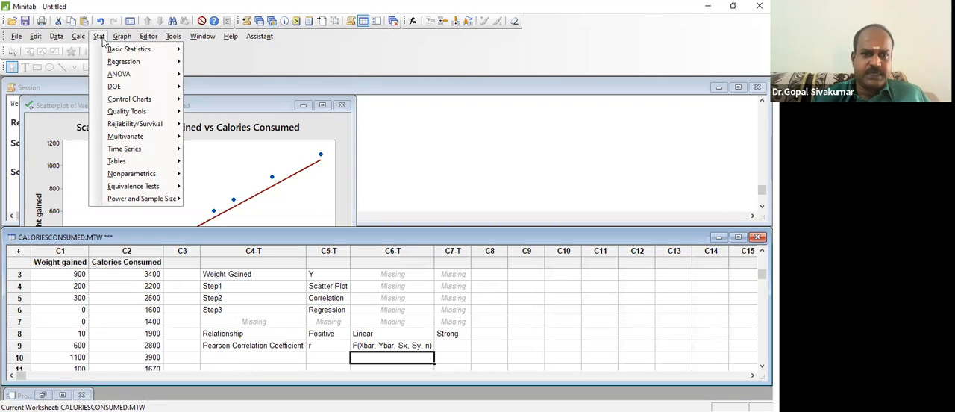
pyautogui.moveTo(109, 54)
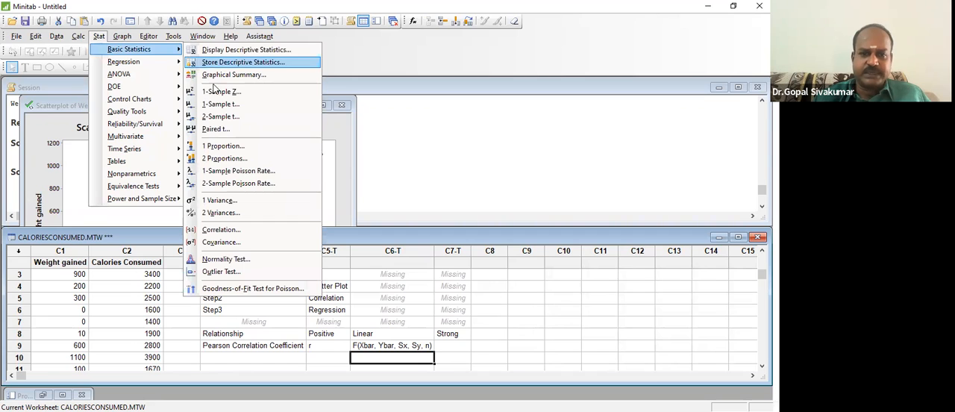
pyautogui.click(223, 232)
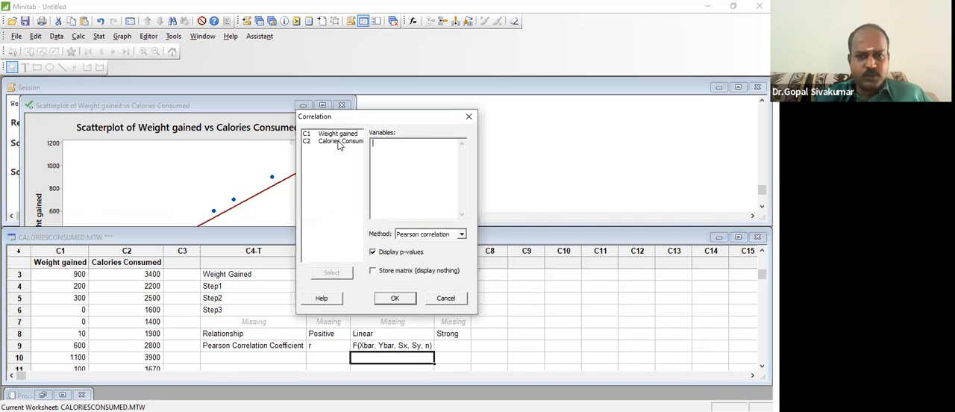
pyautogui.moveTo(338, 141); pyautogui.dragTo(338, 134)
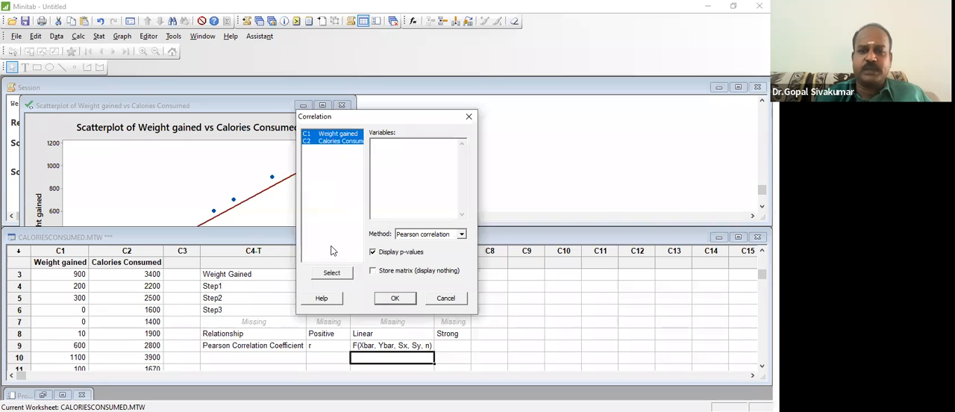
pyautogui.click(327, 275)
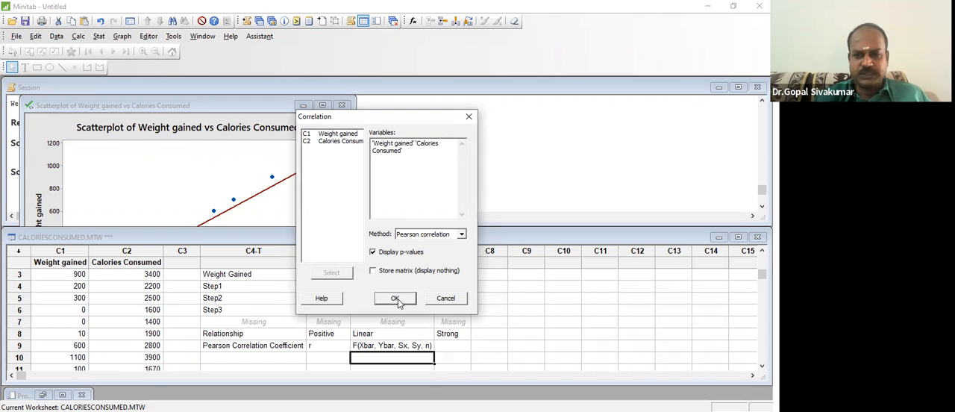
pyautogui.click(397, 299)
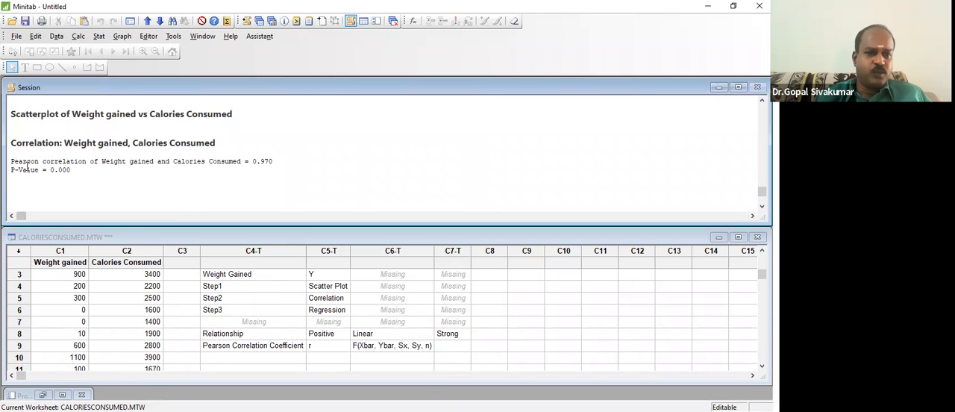
pyautogui.moveTo(10, 162); pyautogui.dragTo(282, 161)
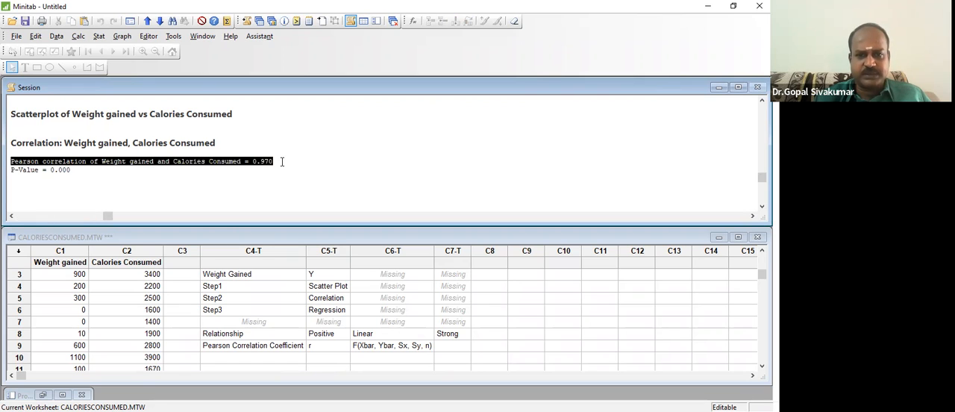
# - Enter r in row 10 of column C4 with 0.97 beside it in C5, and Positive in row 11 of C5
pyautogui.click(283, 359)
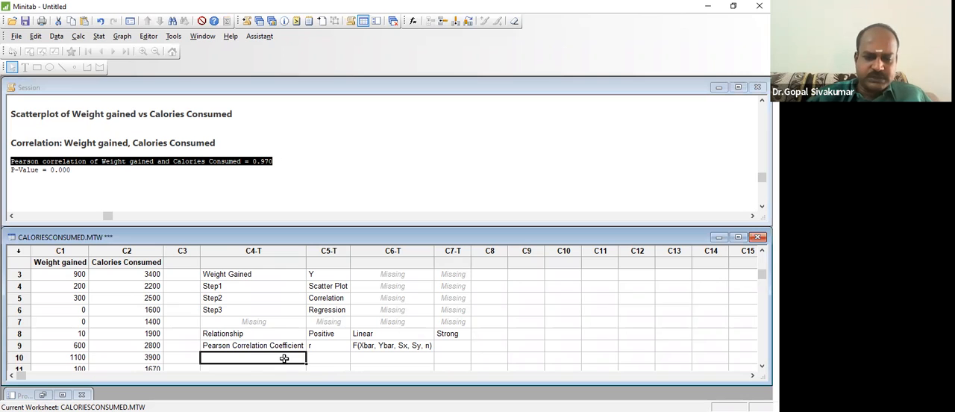
pyautogui.write('r')
pyautogui.press('Tab')
pyautogui.write('0.97')
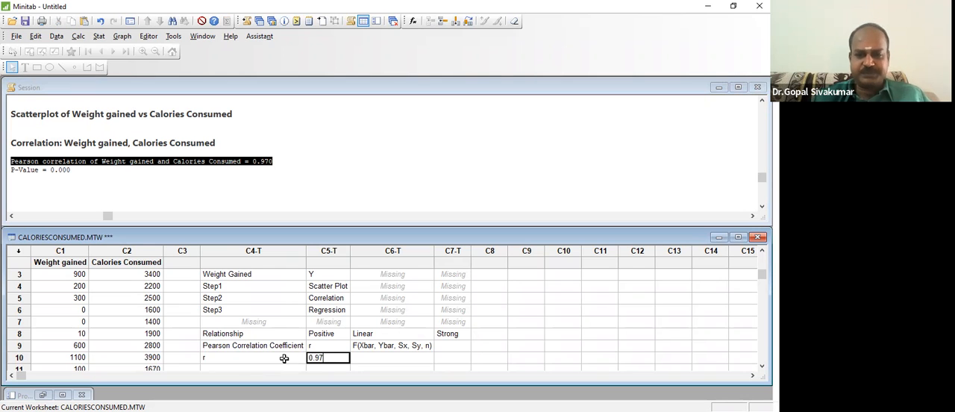
pyautogui.press('Return')
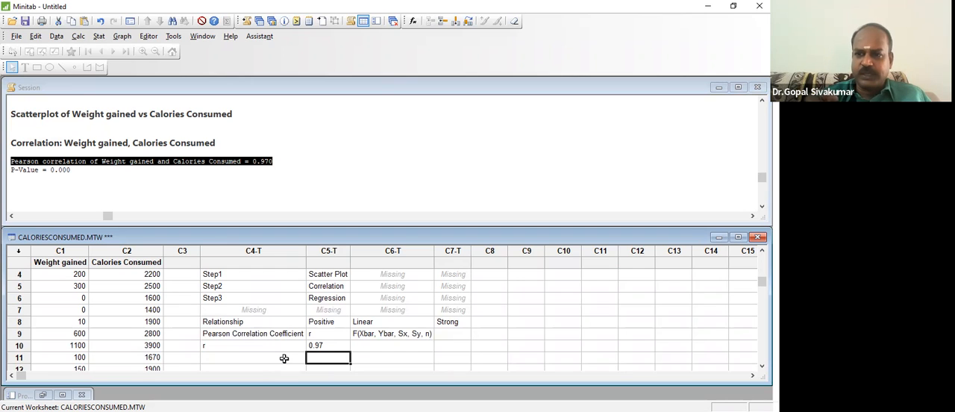
pyautogui.write('Positive')
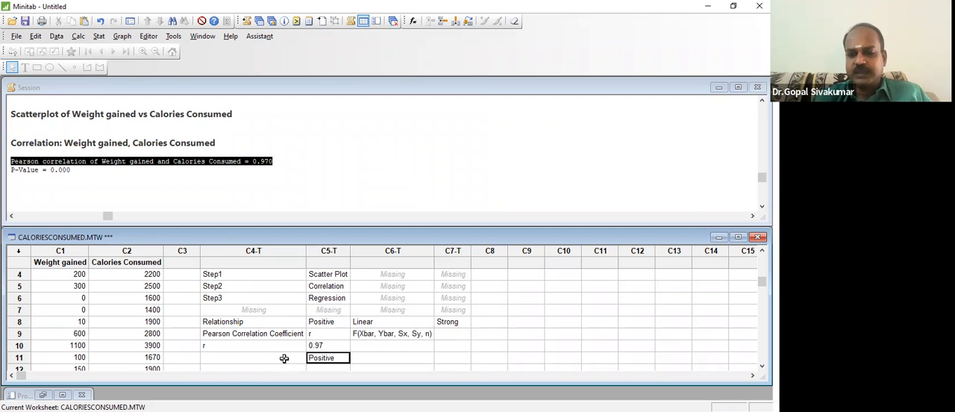
pyautogui.press('Return')
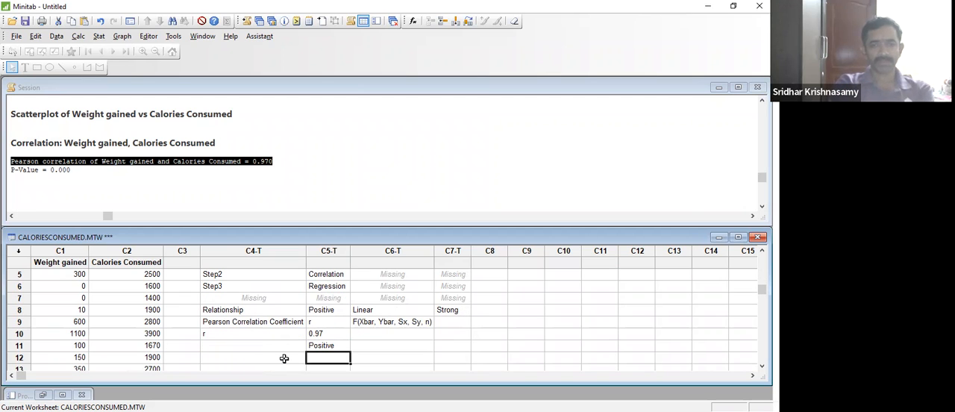
# - Enter (-1,0,1) in row 10 of column C6 as the note on the values r can take
pyautogui.press('Up')
pyautogui.press('Up')
pyautogui.press('Up')
pyautogui.press('Up')
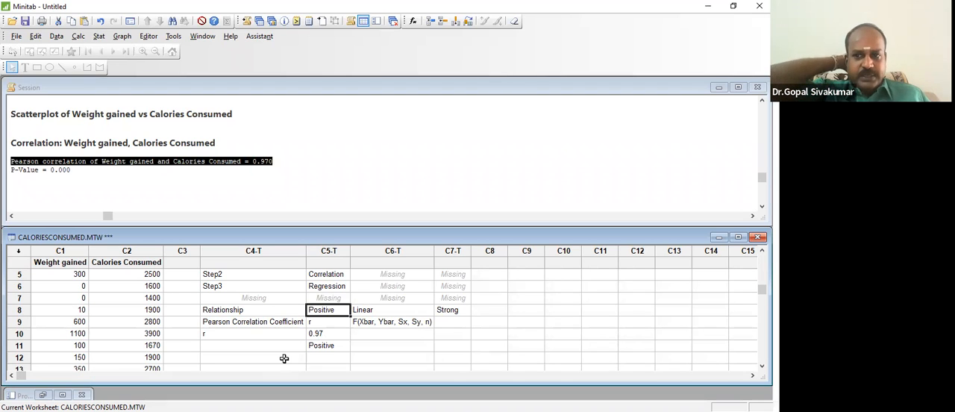
pyautogui.press('Down')
pyautogui.press('Down')
pyautogui.press('Down')
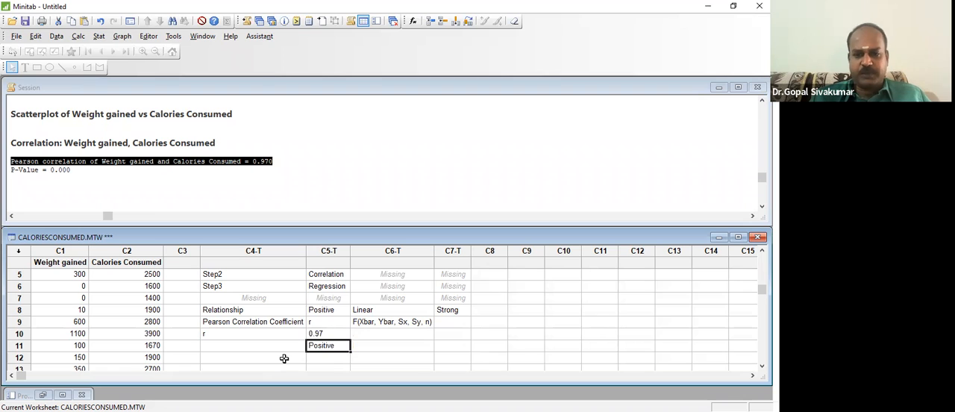
pyautogui.press('Right')
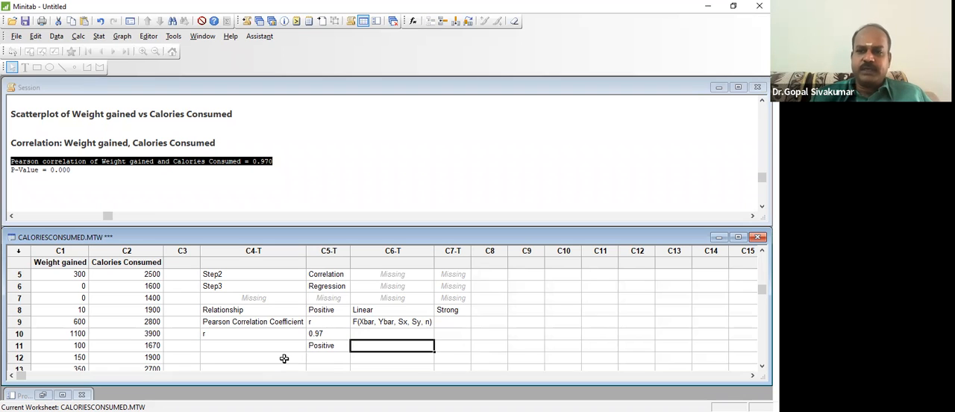
pyautogui.press('Up')
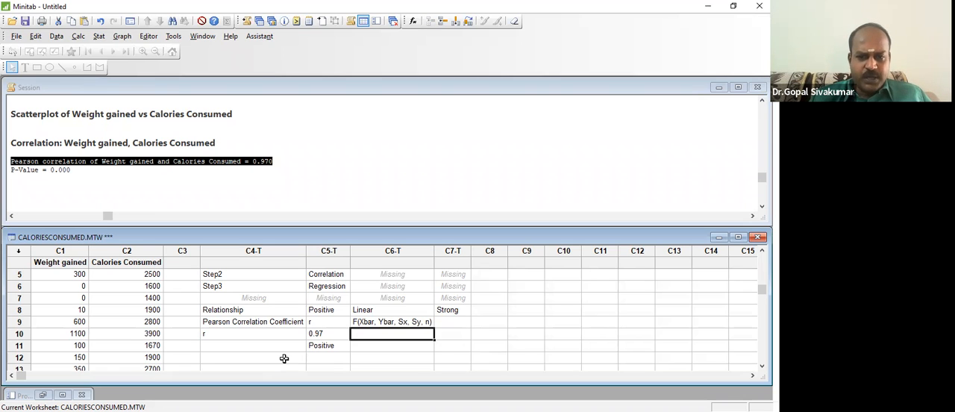
pyautogui.write('(-1,0,1')
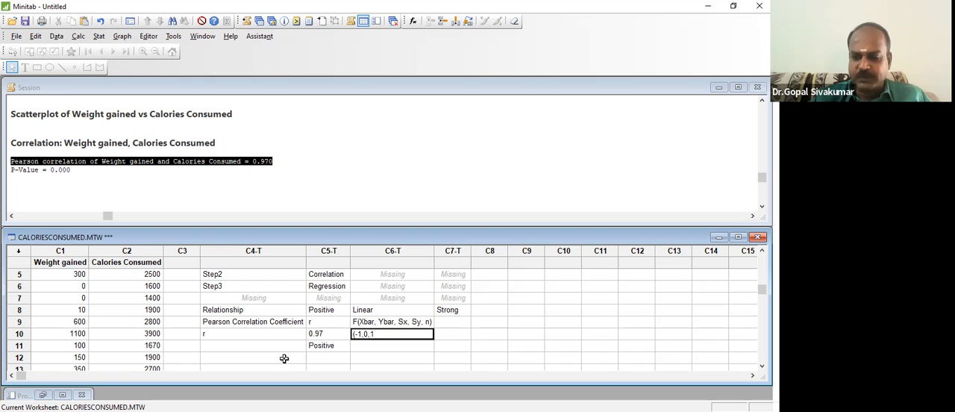
pyautogui.write(')')
pyautogui.press('Return')
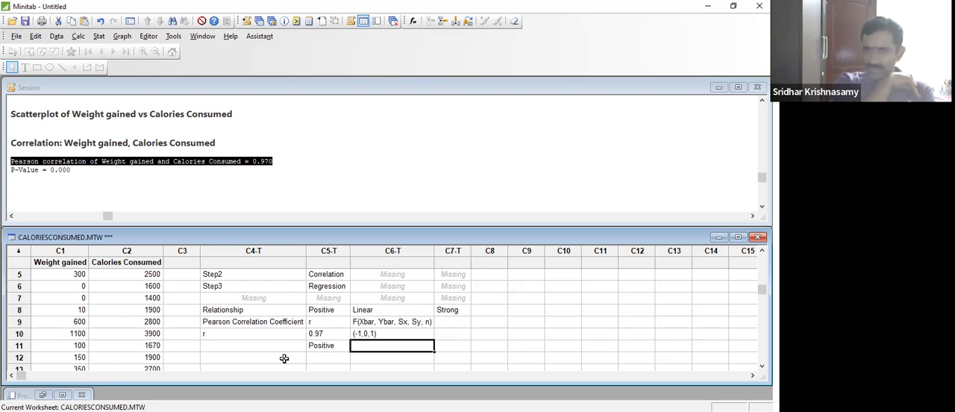
# - Enter 0 to 0.4 in row 12 of column C4 with Weak beside it in C5
pyautogui.press('Left')
pyautogui.press('Up')
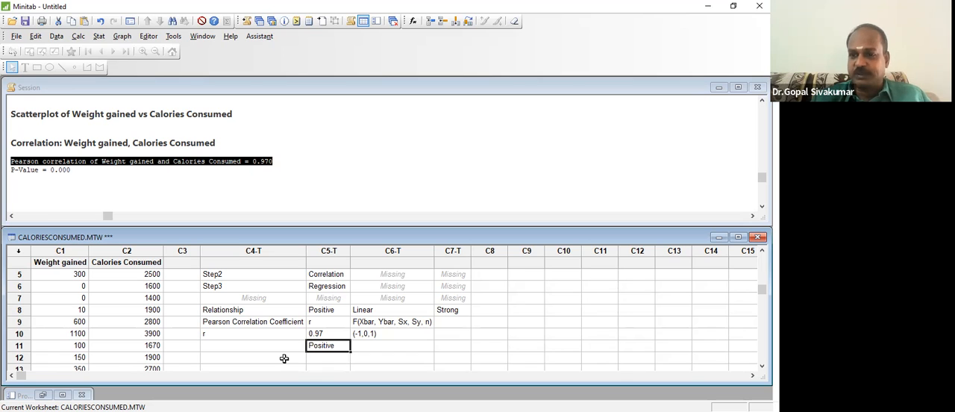
pyautogui.press('Right')
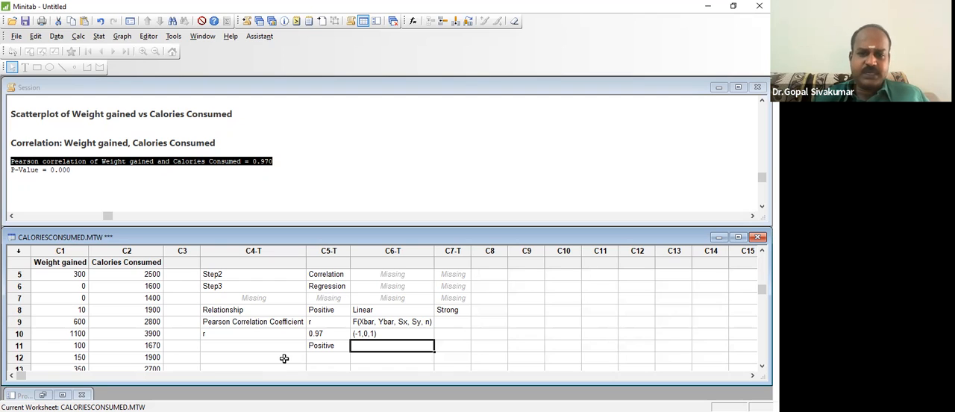
pyautogui.press('Return')
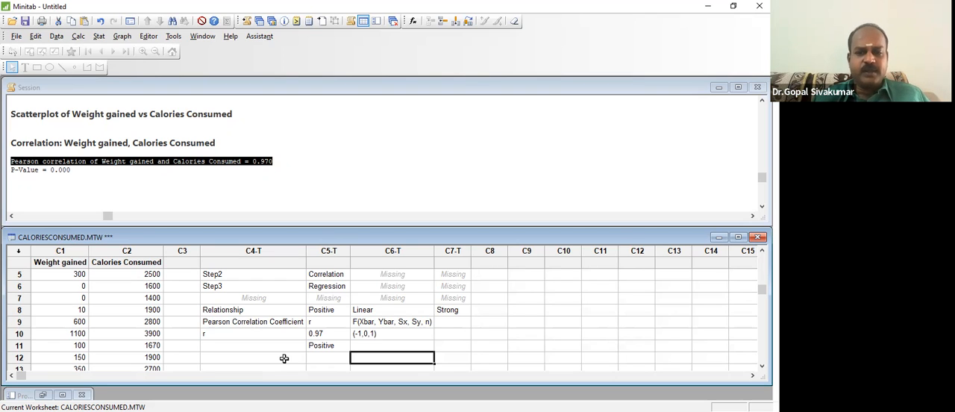
pyautogui.press('Left')
pyautogui.press('Left')
pyautogui.press('Right')
pyautogui.press('Right')
pyautogui.press('Left')
pyautogui.press('Left')
pyautogui.write('0 to 0.4')
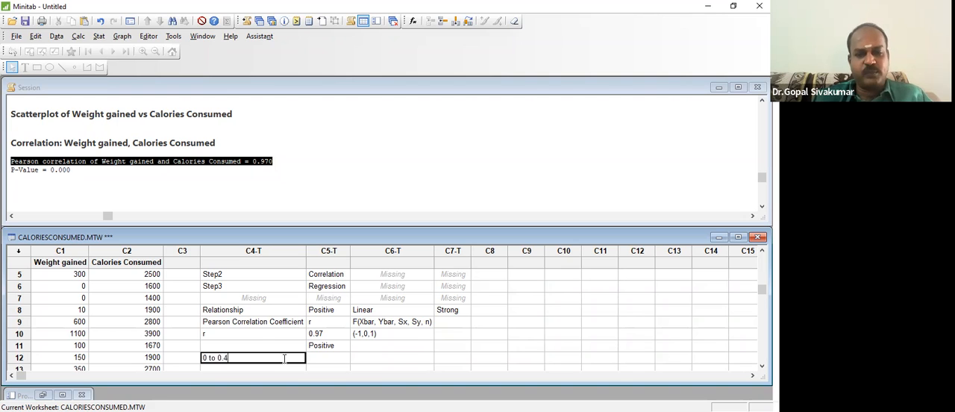
pyautogui.press('Tab')
pyautogui.write('Weak')
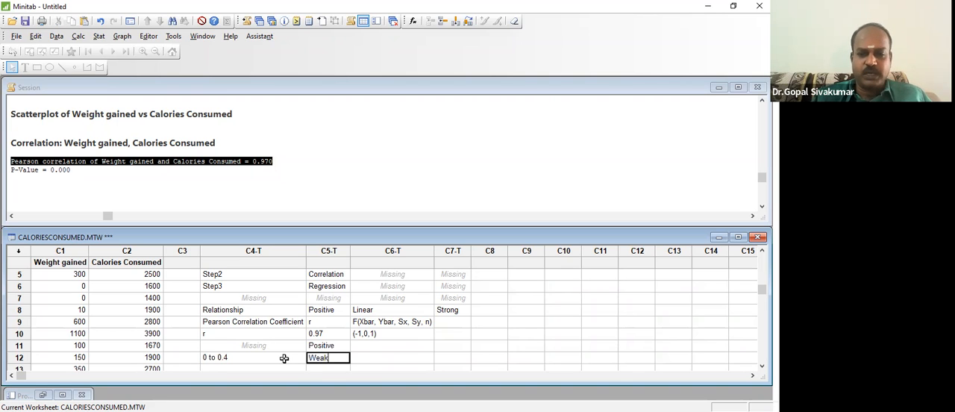
pyautogui.press('Return')
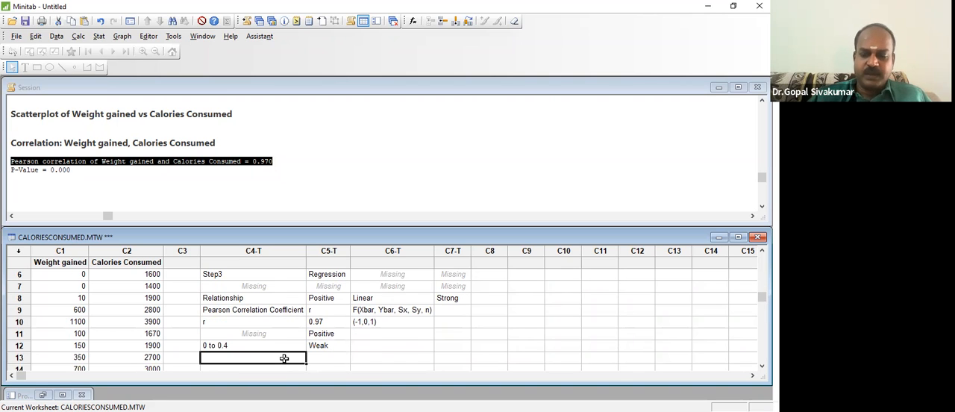
# - Enter 4 to 0.7 in row 13 of column C4 with Moderate beside it in C5
pyautogui.write('0.4 to 0.7')
pyautogui.press('Tab')
pyautogui.write('Moderate')
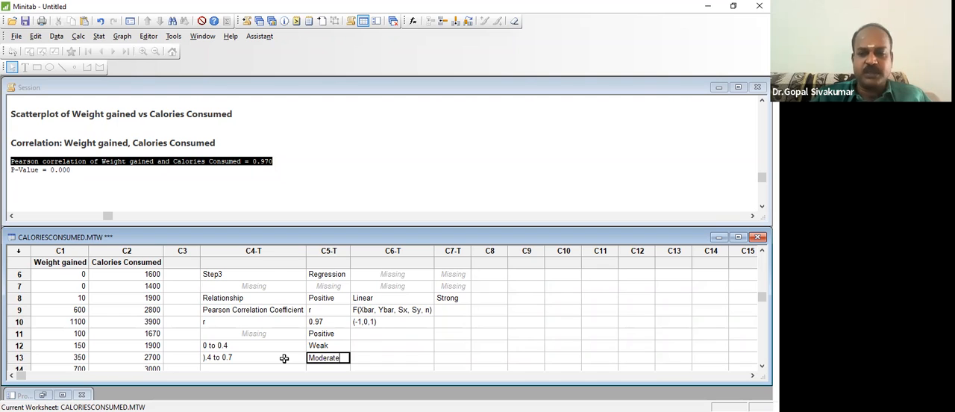
pyautogui.press('Return')
pyautogui.click(283, 357)
pyautogui.press('Up')
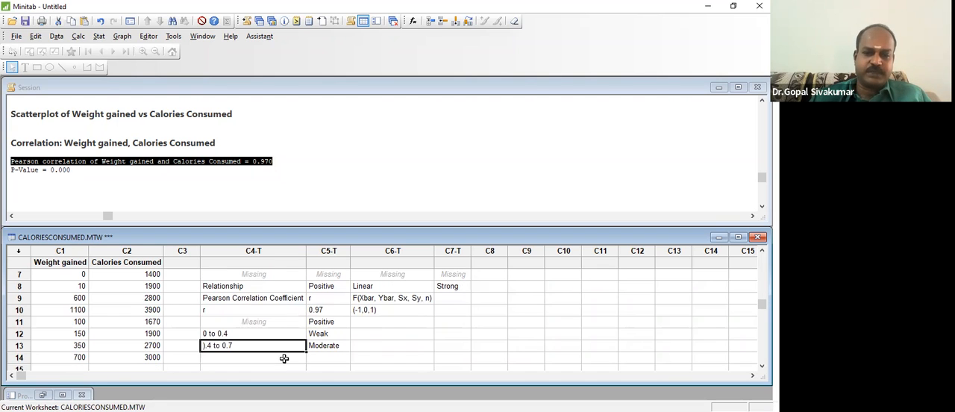
pyautogui.click(213, 346)
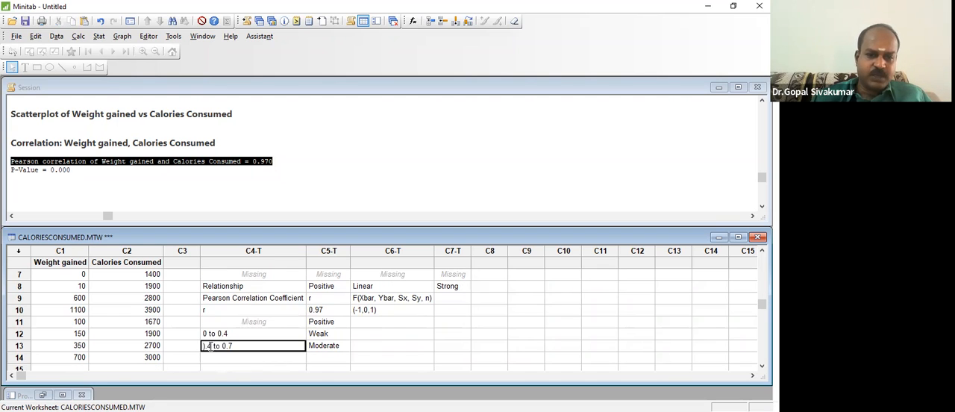
pyautogui.press('BackSpace')
pyautogui.write('4')
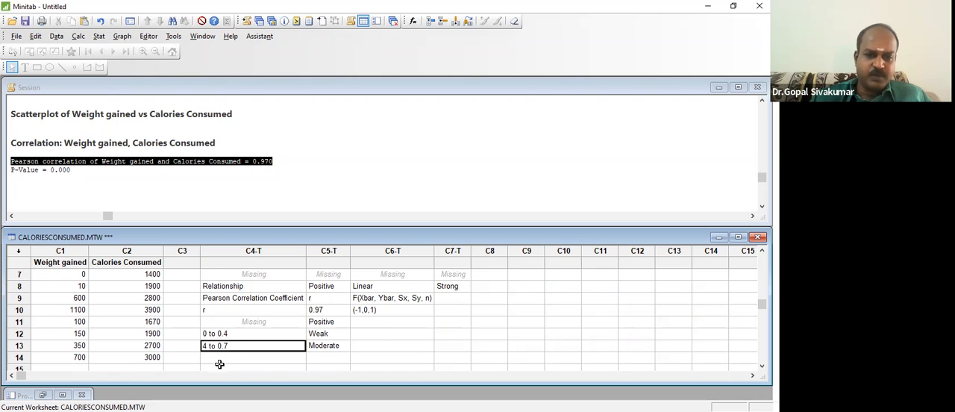
# - Enter 0.7 to 1 in row 14 of column C4 with Strong beside it in C5
pyautogui.click(222, 358)
pyautogui.write('0.7 to 1')
pyautogui.press('Tab')
pyautogui.write('Strong')
pyautogui.press('Return')
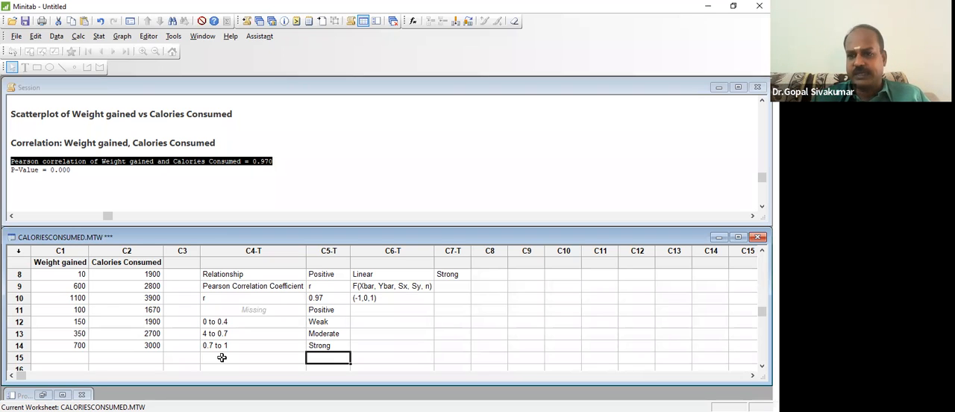
# - Review the ranges of r in rows 12 to 14 together with their strength labels
pyautogui.press('Up')
pyautogui.press('Up')
pyautogui.press('Up')
pyautogui.press('Up')
pyautogui.press('Down')
pyautogui.press('Down')
pyautogui.press('Down')
pyautogui.press('Left')
pyautogui.press('Down')
pyautogui.press('Up')
pyautogui.press('Up')
pyautogui.press('Up')
pyautogui.press('Up')
pyautogui.press('Up')
# - Enter Strong +ve in row 11 of column C6, beside the Positive entry
pyautogui.press('Right')
pyautogui.press('Right')
pyautogui.press('Down')
pyautogui.press('Left')
pyautogui.press('Right')
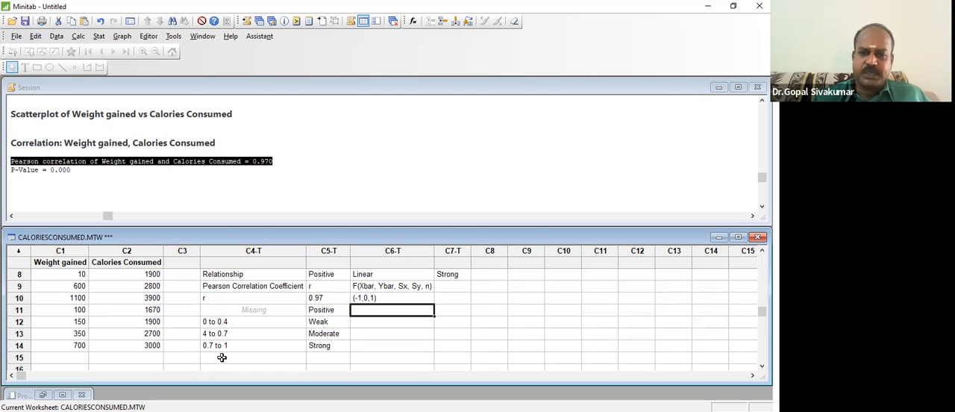
pyautogui.write('St')
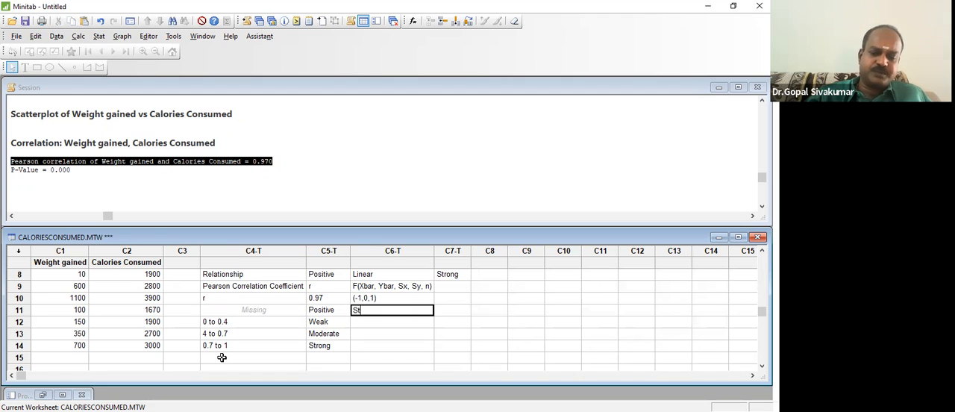
pyautogui.write('rong +ve')
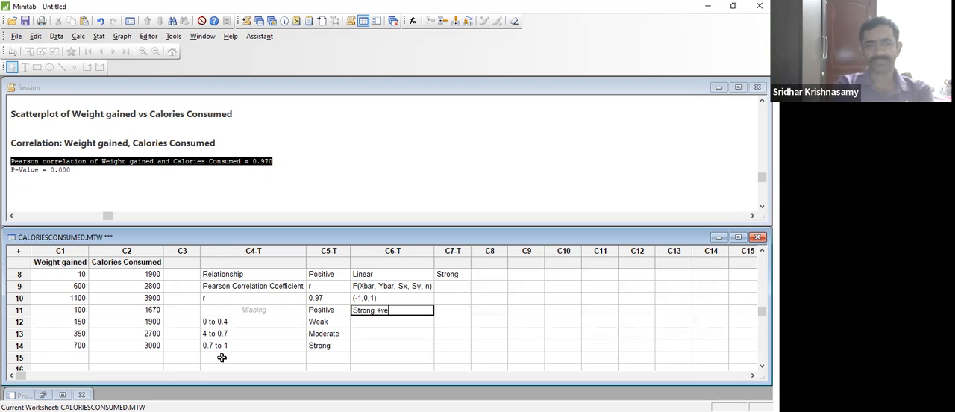
pyautogui.press('Return')
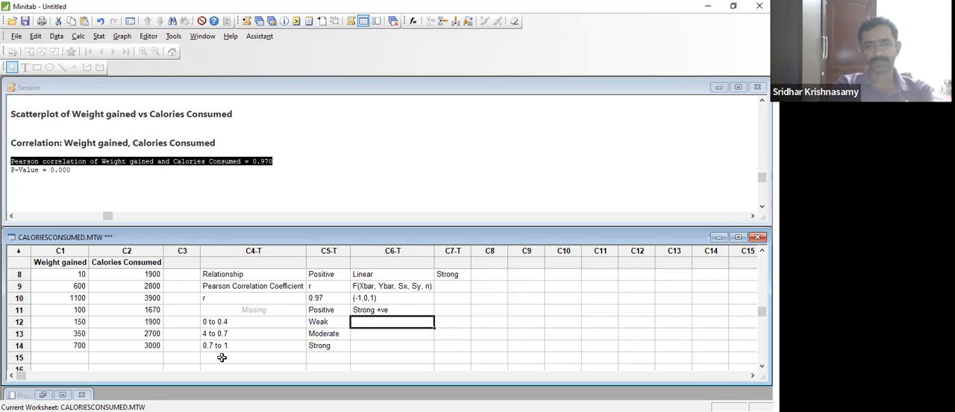
# - Enter Strong +ve Linear in row 11 of column C7
pyautogui.press('Up')
pyautogui.press('Right')
pyautogui.write('Strong')
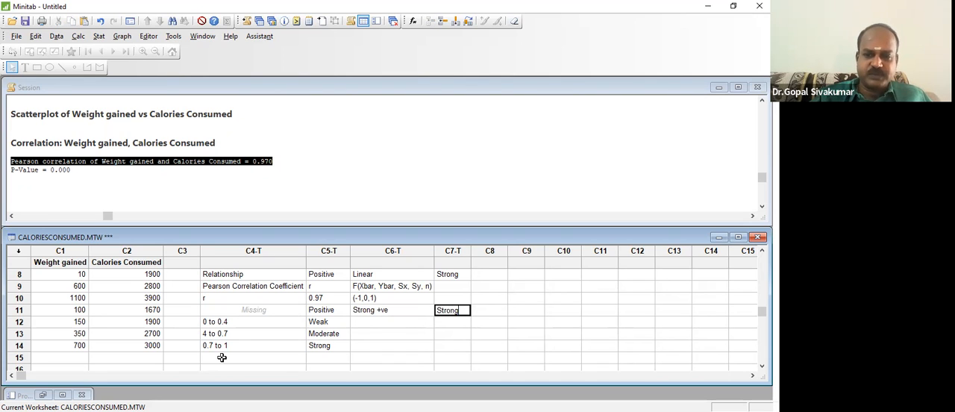
pyautogui.write(' +ve Linear')
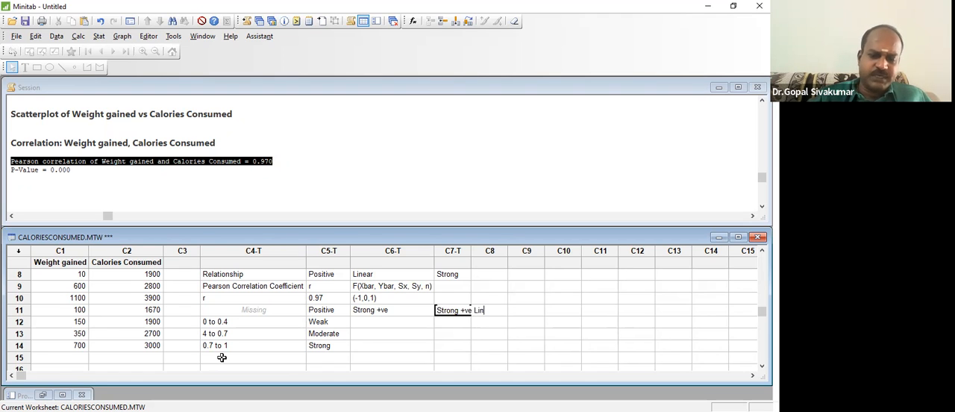
pyautogui.press('Return')
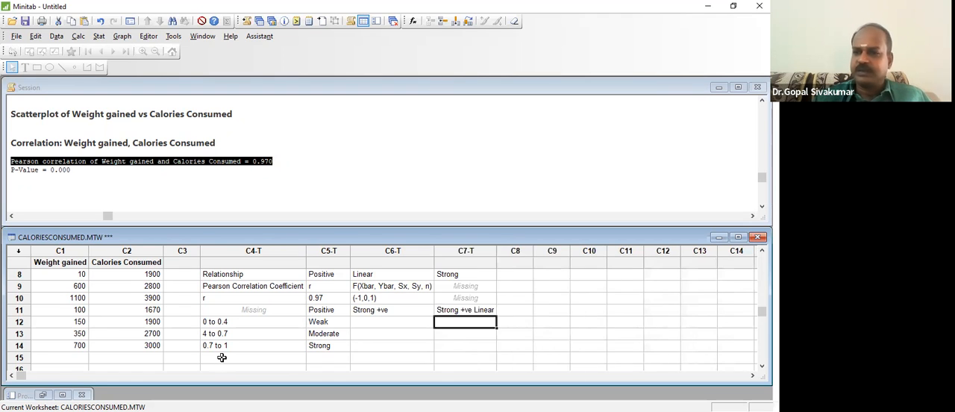
# - Enter the line equation Y = mX + C in row 11 of column C8
pyautogui.click(514, 305)
pyautogui.write('Y = mx + C')
pyautogui.press('Return')
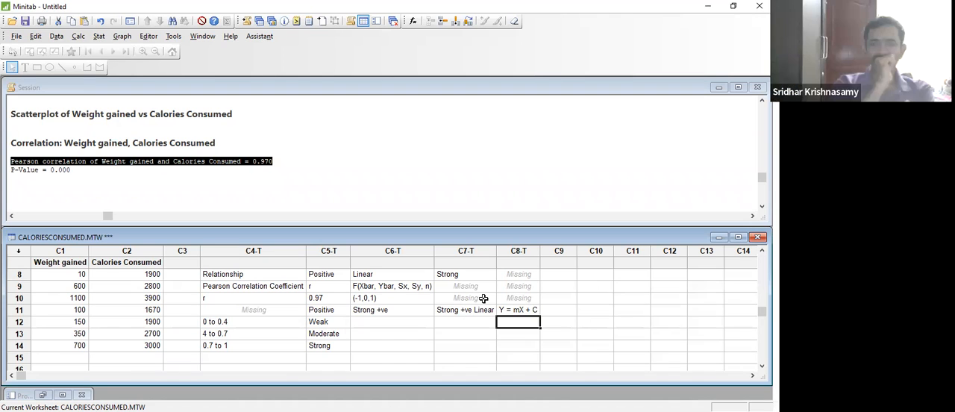
# - Enter m in row 12 of column C7 with Slope of the line beside it in C8
pyautogui.click(484, 321)
pyautogui.write('m')
pyautogui.press('Tab')
pyautogui.write('S')
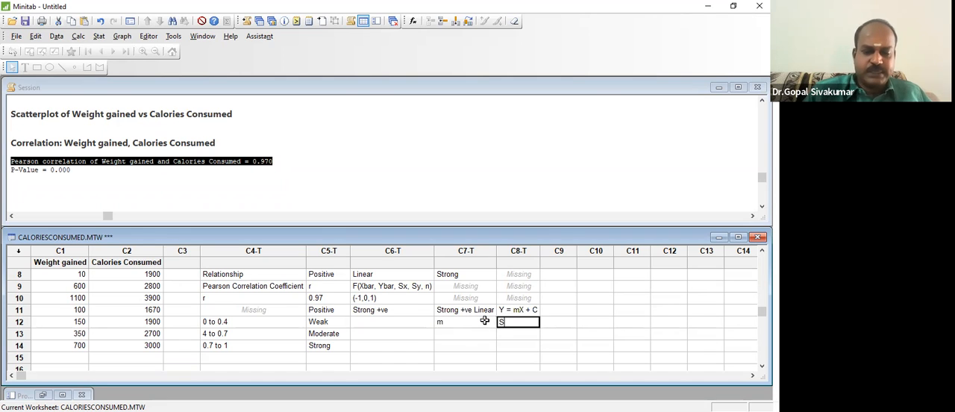
pyautogui.write('lope o')
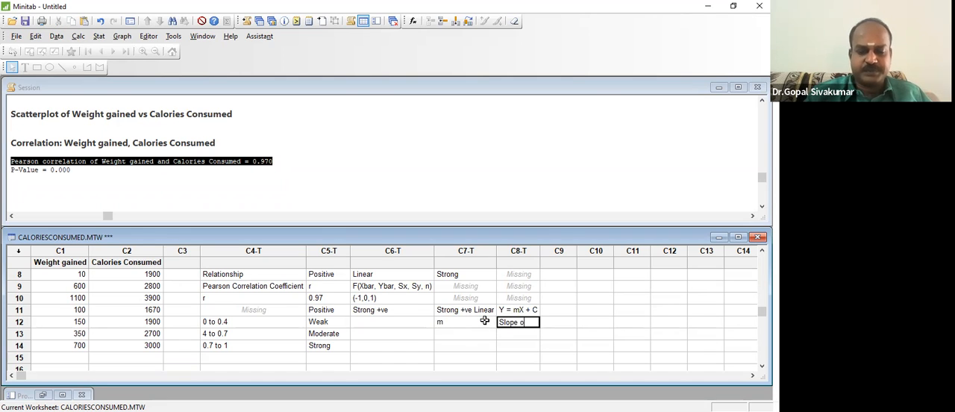
pyautogui.write('f the line')
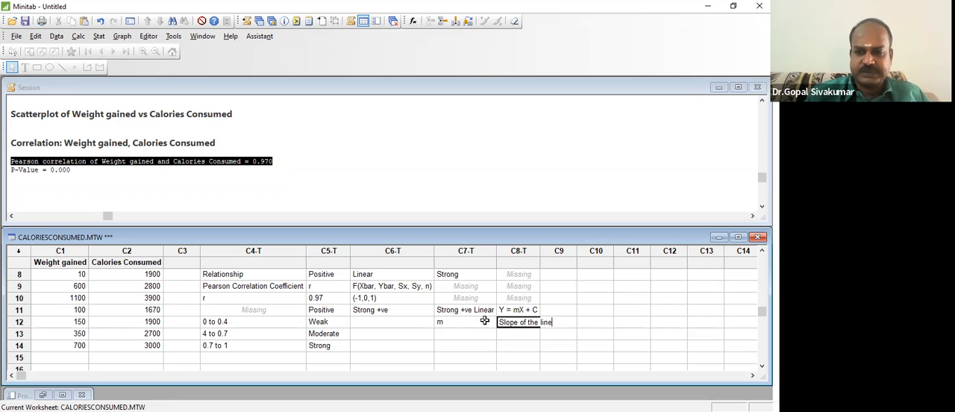
pyautogui.press('Return')
# - Enter C in row 13 of column C7 with Y intercept beside it in C8
pyautogui.write('C')
pyautogui.press('Tab')
pyautogui.write('Y intercept')
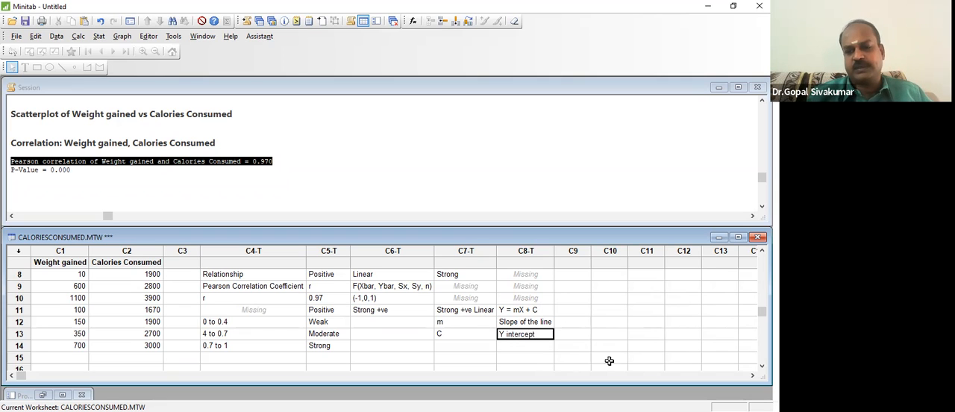
pyautogui.click(597, 341)
# - Enter r^2 in row 15 of column C4 with 0.97*0.97 beside it in C5
pyautogui.press('Left')
pyautogui.press('Left')
pyautogui.press('Left')
pyautogui.press('Left')
pyautogui.press('Left')
pyautogui.press('Left')
pyautogui.press('Left')
pyautogui.press('Left')
pyautogui.press('Left')
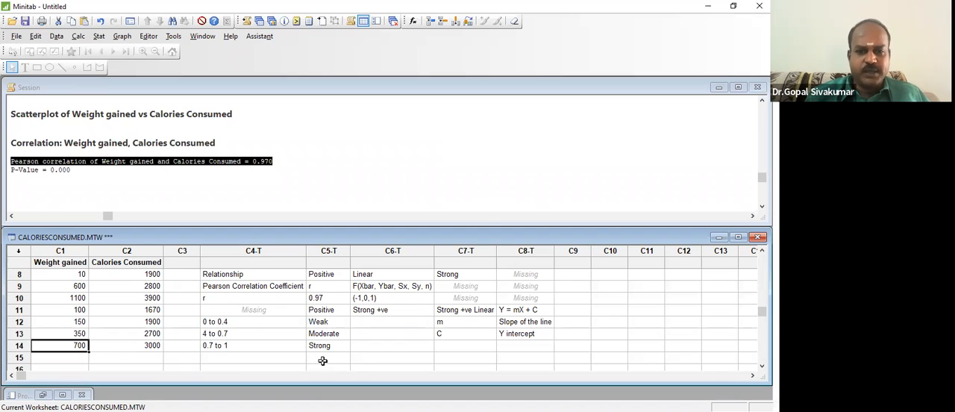
pyautogui.click(282, 358)
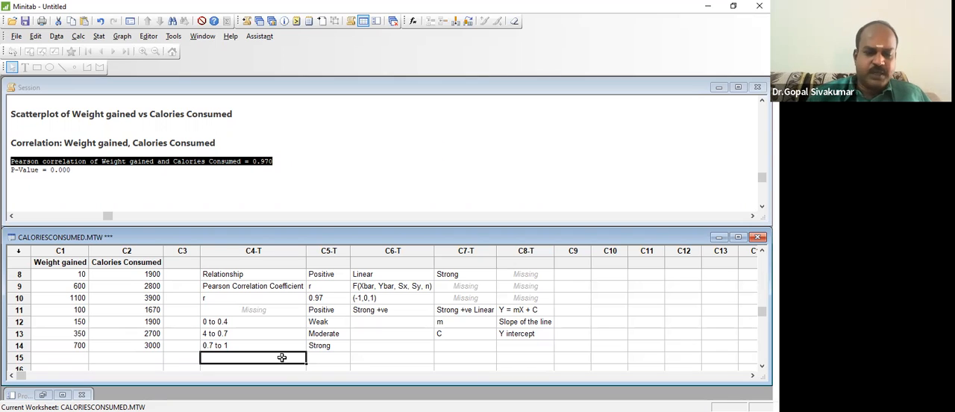
pyautogui.write('r^2')
pyautogui.press('Return')
pyautogui.press('Up')
pyautogui.press('Right')
pyautogui.write('0.97')
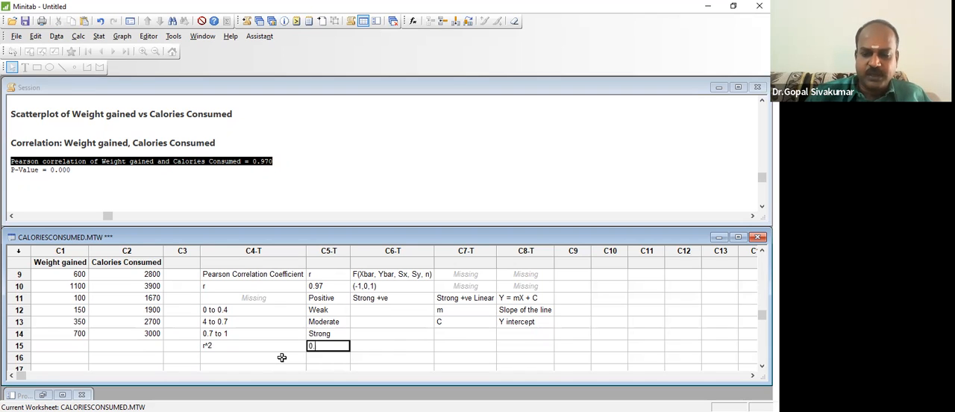
pyautogui.write('*0.9')
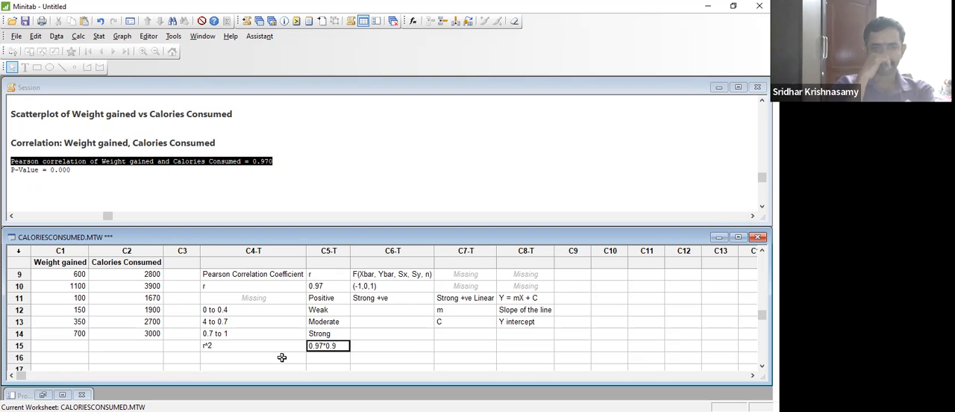
pyautogui.write('7')
pyautogui.press('Tab')
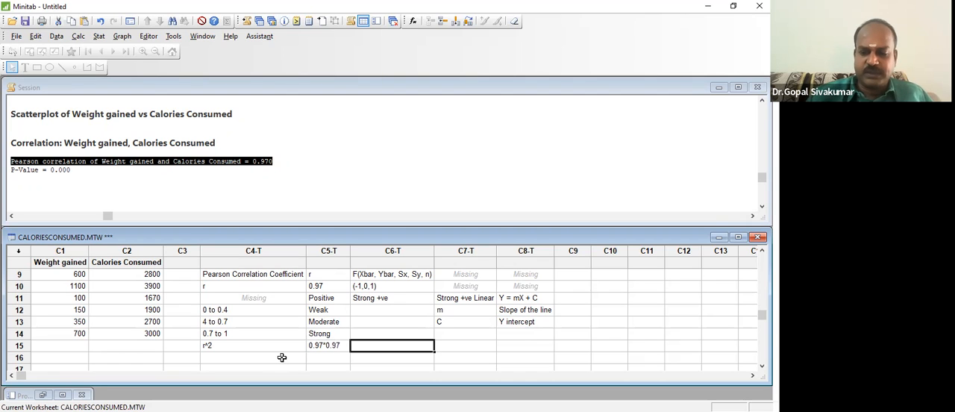
# - Enter 0.9409 in row 15 of column C6 and 94.09% beside it in C7
pyautogui.write('0.9')
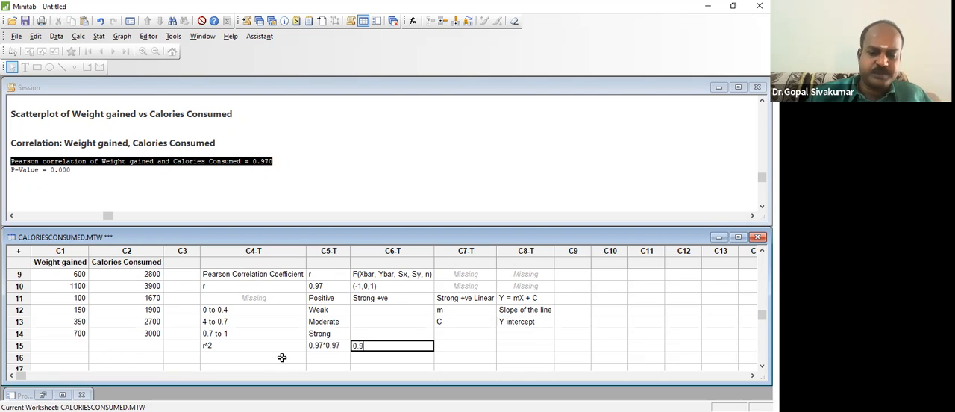
pyautogui.write('409')
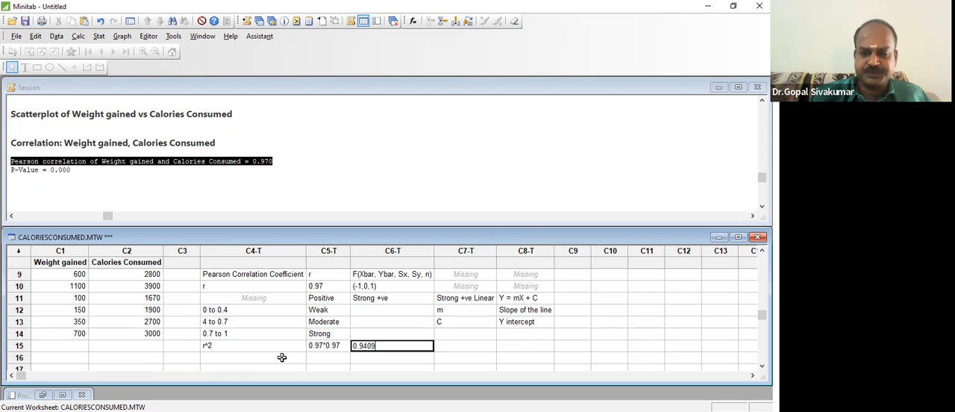
pyautogui.press('Return')
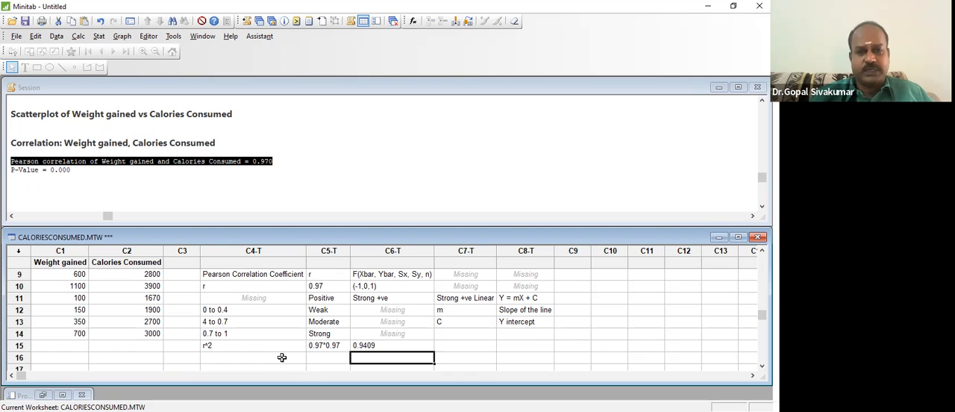
pyautogui.press('Up')
pyautogui.press('Right')
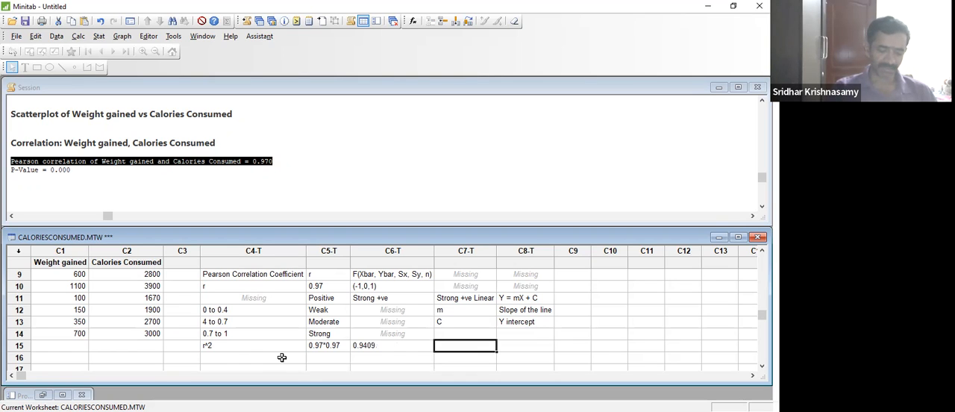
pyautogui.write('94')
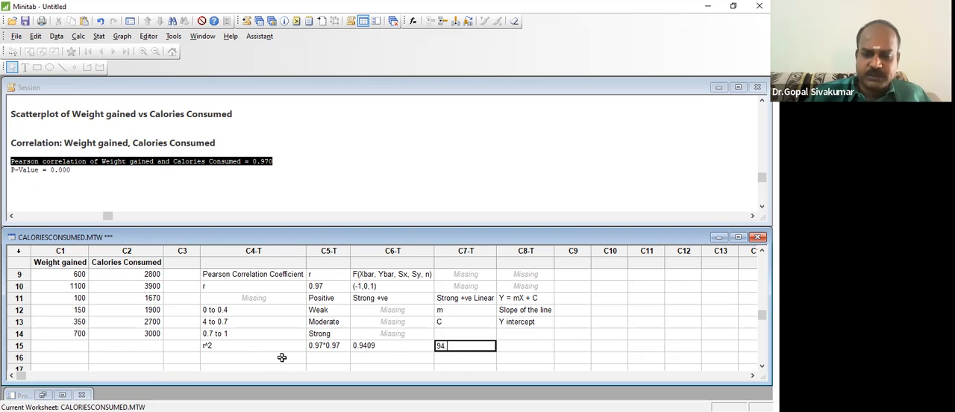
pyautogui.write('.09%')
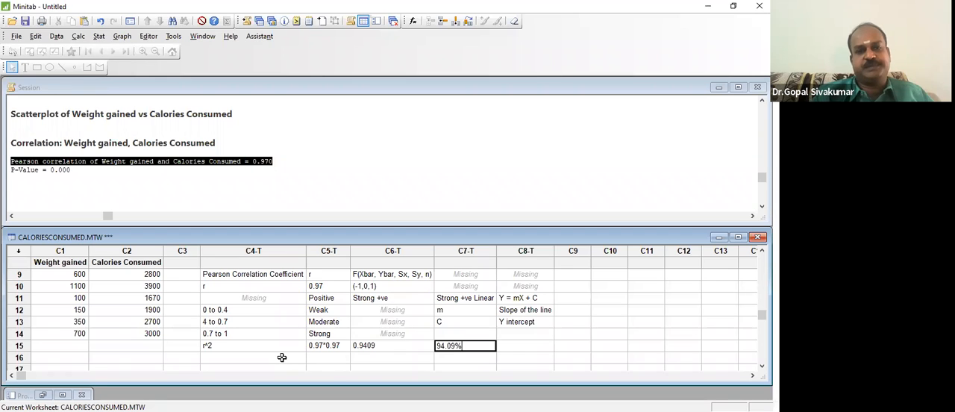
pyautogui.press('Up')
pyautogui.press('Up')
pyautogui.press('Up')
pyautogui.press('Left')
pyautogui.press('Up')
pyautogui.press('Down')
pyautogui.press('Down')
pyautogui.press('Down')
pyautogui.press('Down')
pyautogui.press('Down')
pyautogui.press('Right')
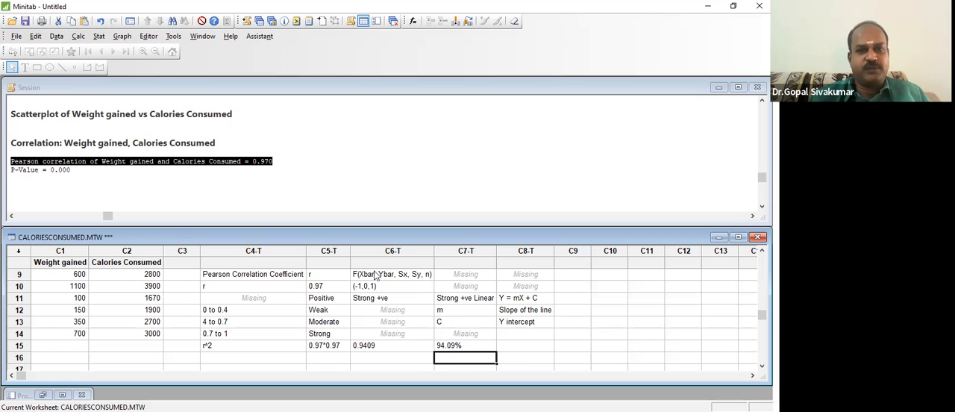
# - Enter r^2 in row 16 of column C4 with Coefficient of determination beside it in C5
pyautogui.click(256, 360)
pyautogui.write('r^2')
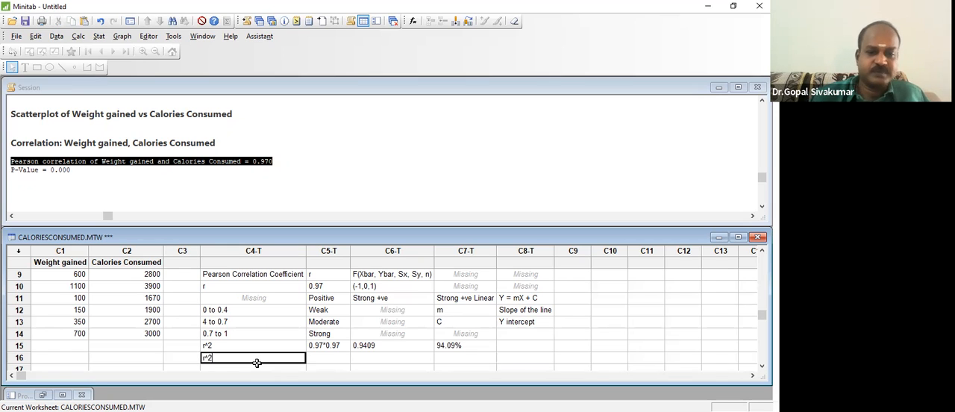
pyautogui.press('Tab')
pyautogui.write('Co')
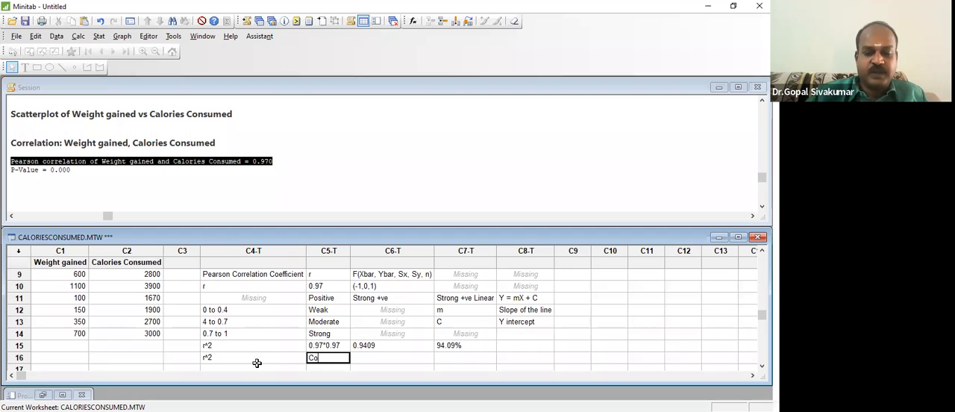
pyautogui.write('efficie')
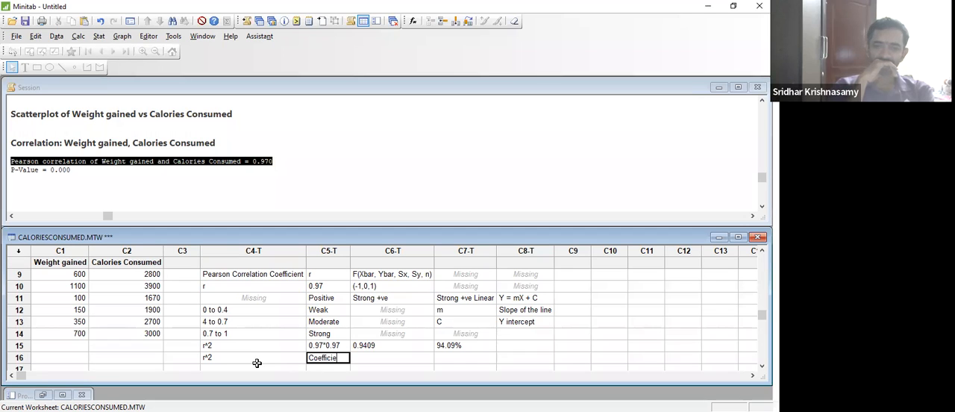
pyautogui.write('nt of de')
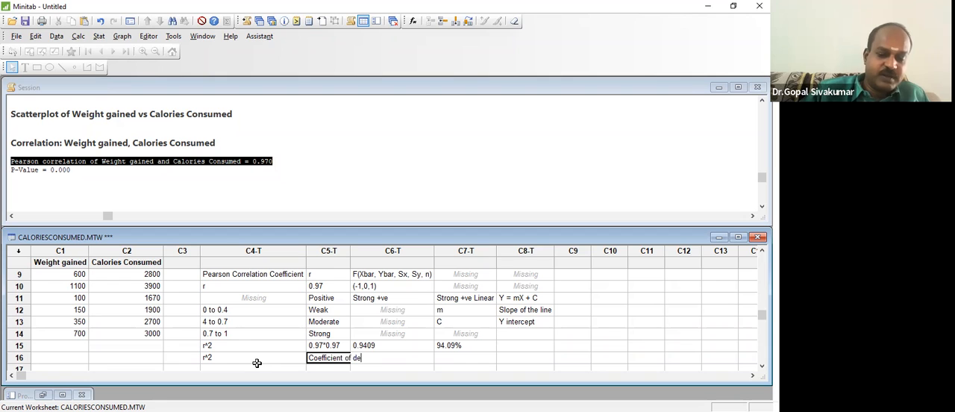
pyautogui.write('termination')
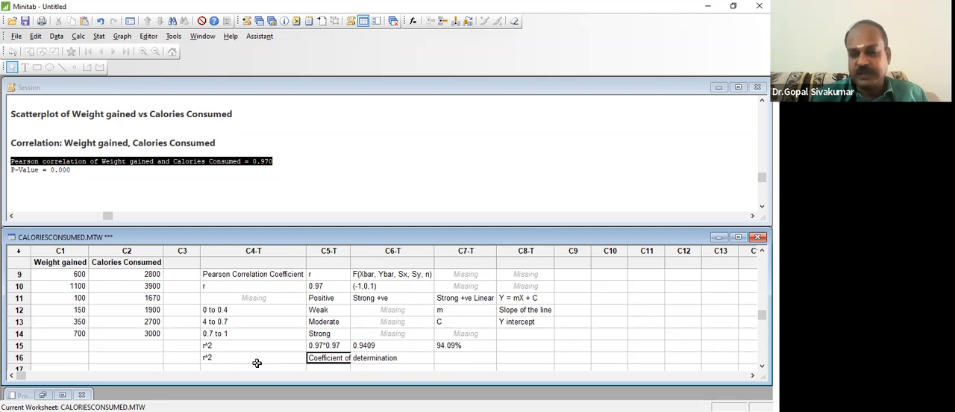
pyautogui.press('Return')
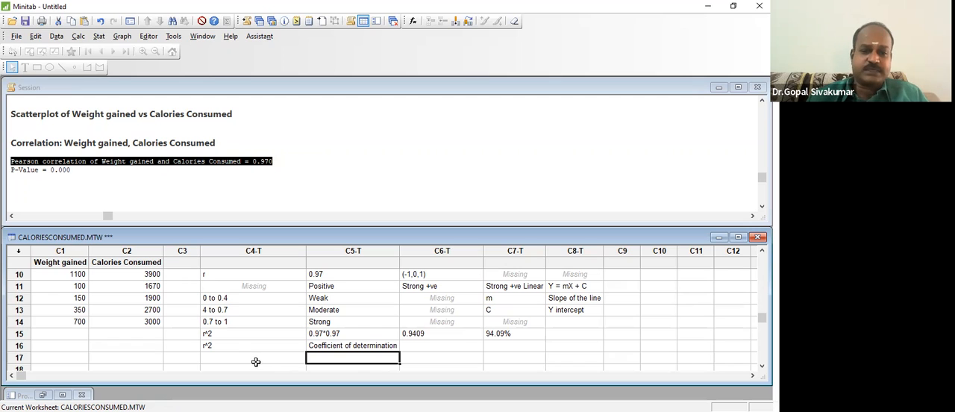
pyautogui.click(237, 342)
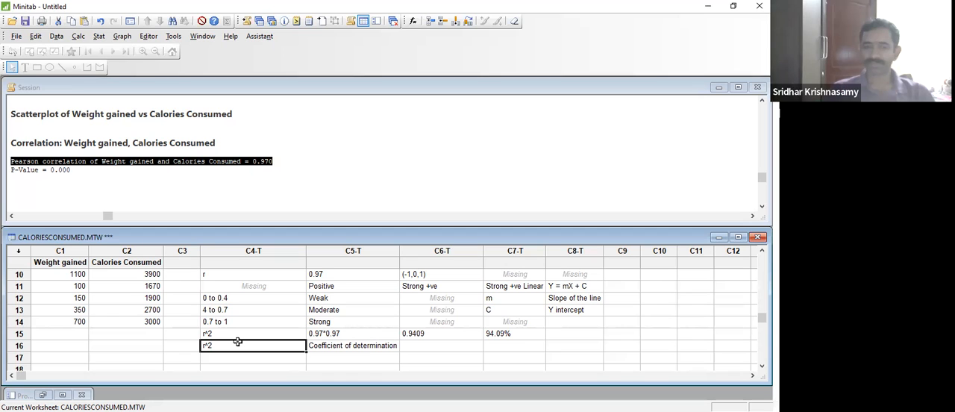
pyautogui.click(426, 353)
pyautogui.click(279, 347)
pyautogui.press('Left')
pyautogui.press('Left')
pyautogui.press('Left')
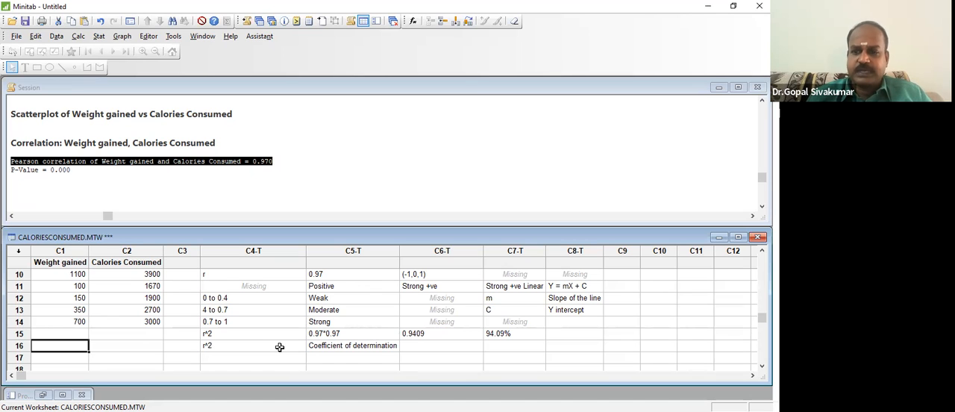
# - Enter the label Condition in row 17 of column C4
pyautogui.press('Right')
pyautogui.press('Right')
pyautogui.press('Right')
pyautogui.press('Down')
pyautogui.write('Condition')
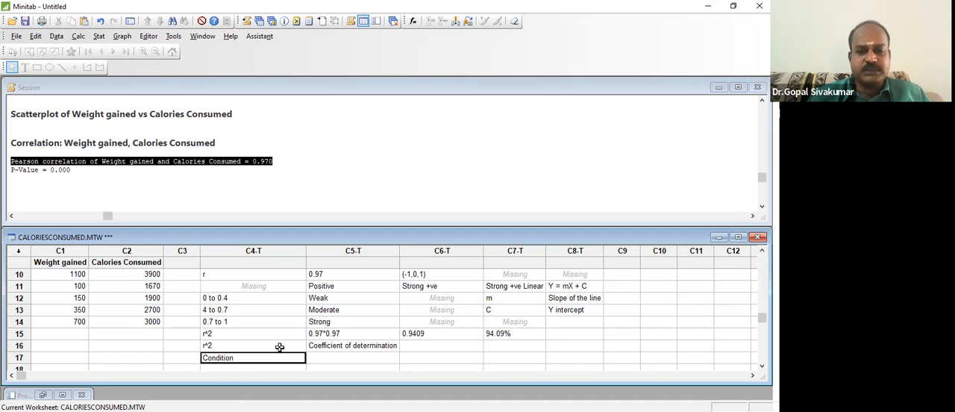
pyautogui.press('Tab')
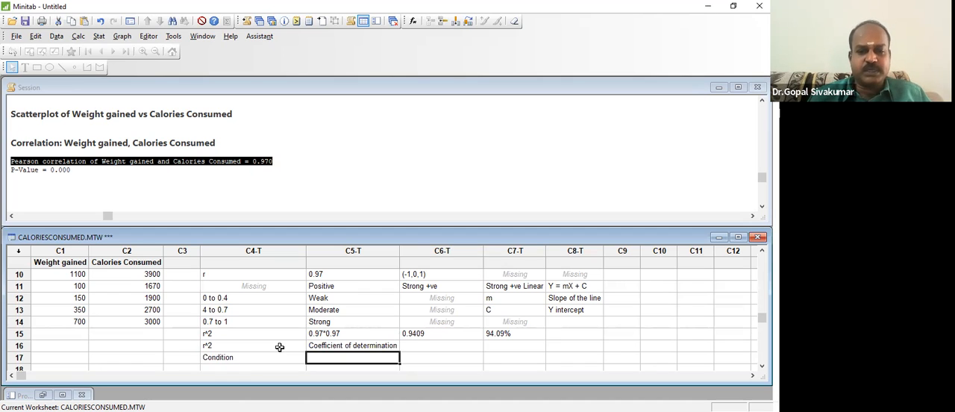
# - Enter X, Y in row 17 of column C5 and Continuous beside it in C6
pyautogui.write('X, Y')
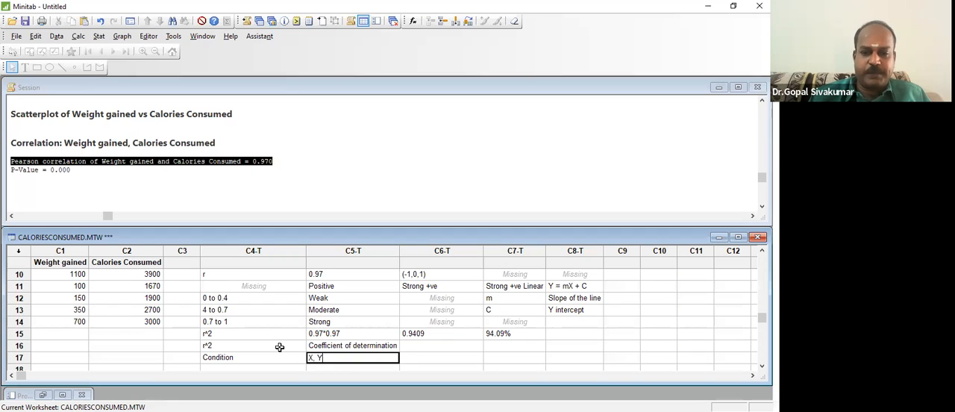
pyautogui.press('Tab')
pyautogui.write('Con')
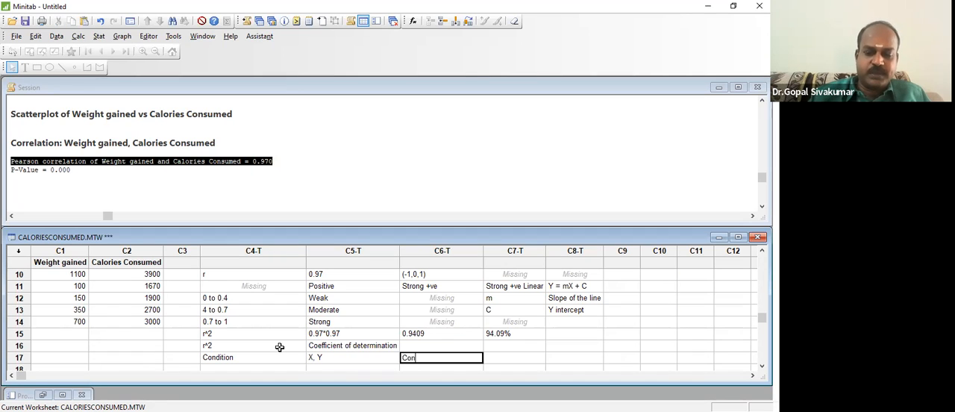
pyautogui.write('tinuous')
pyautogui.press('Return')
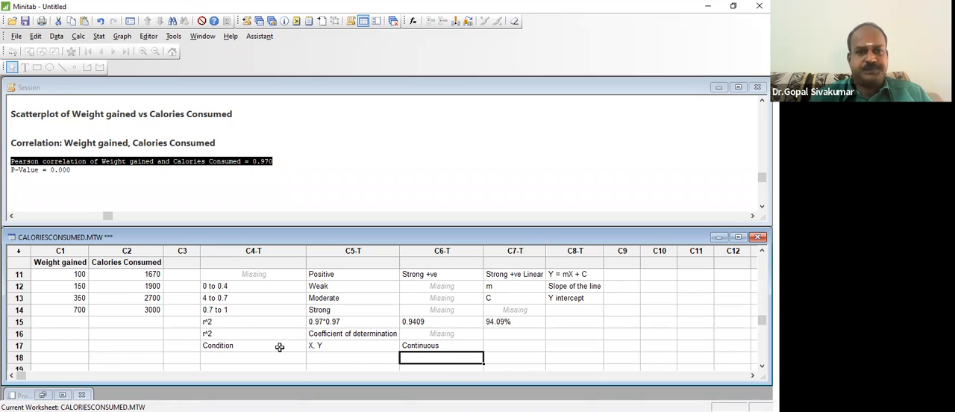
pyautogui.click(243, 357)
pyautogui.press('Down')
pyautogui.press('Left')
pyautogui.press('Left')
pyautogui.press('Left')
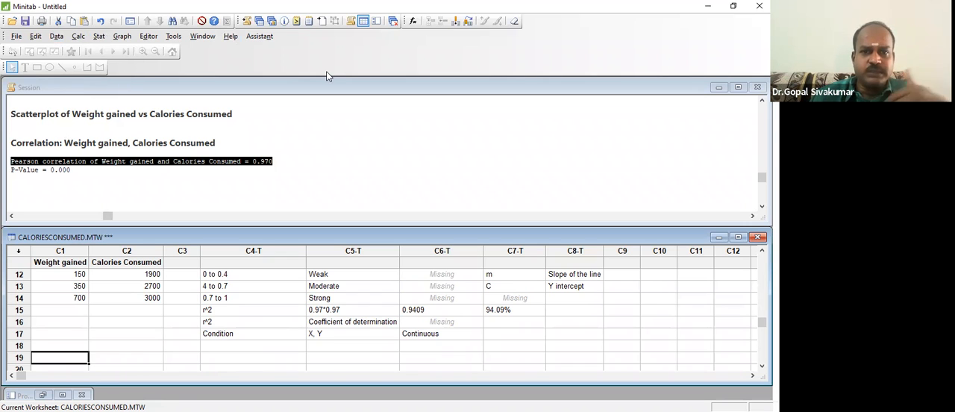
# - View the scatterplot of weight gained versus calories consumed, and return to the worksheet
pyautogui.click(273, 22)
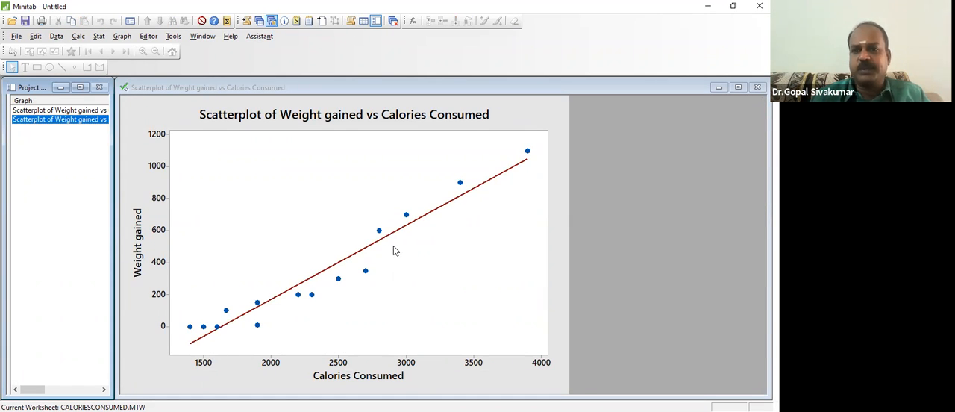
pyautogui.click(260, 22)
pyautogui.click(241, 256)
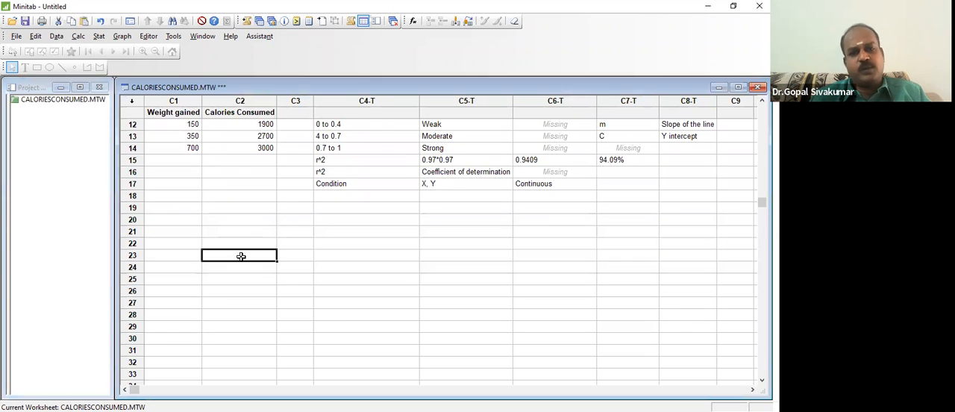
pyautogui.click(96, 38)
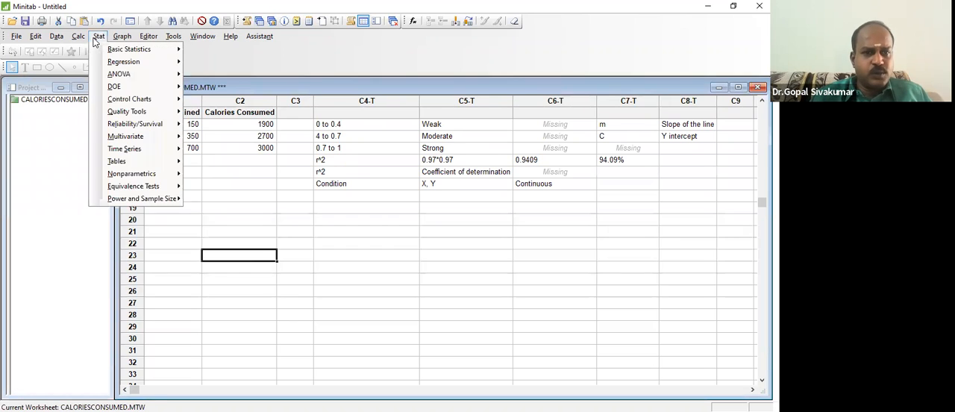
pyautogui.moveTo(113, 65)
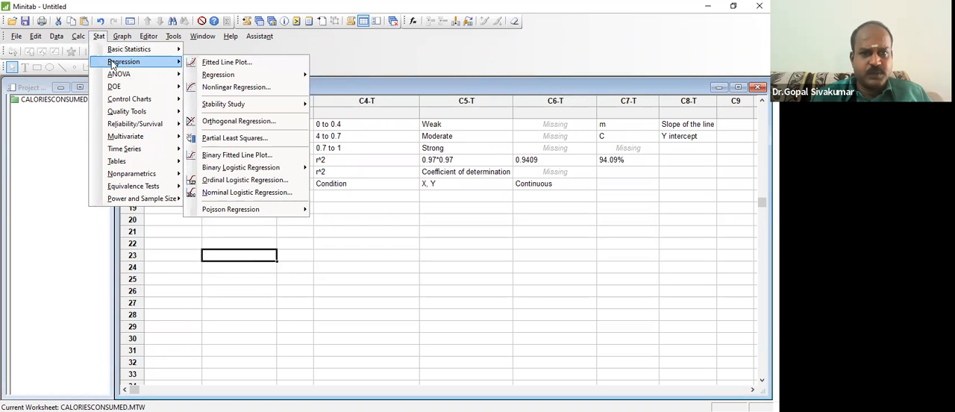
pyautogui.moveTo(192, 46)
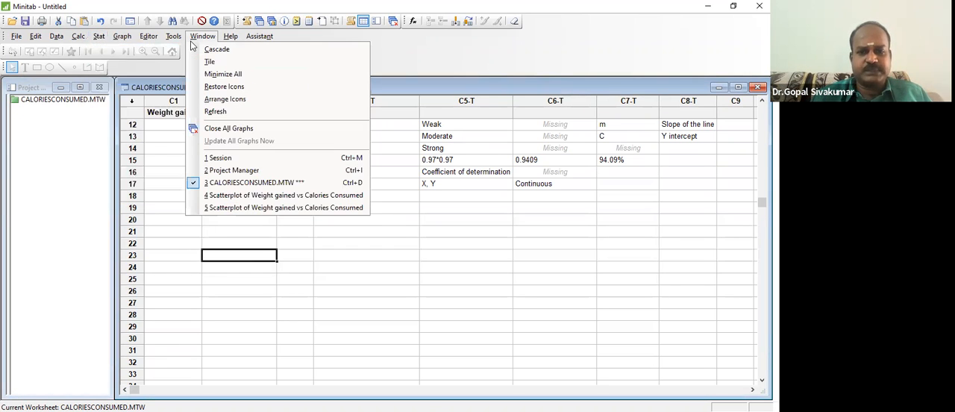
pyautogui.click(100, 36)
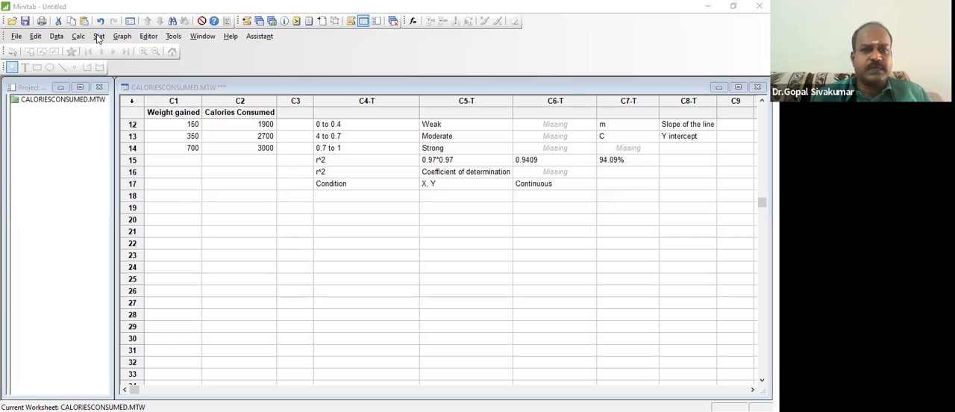
# - Set up Fit Regression Model with Weight gained as the response and Calories Consumed as the continuous predictor
pyautogui.click(97, 36)
pyautogui.moveTo(115, 63)
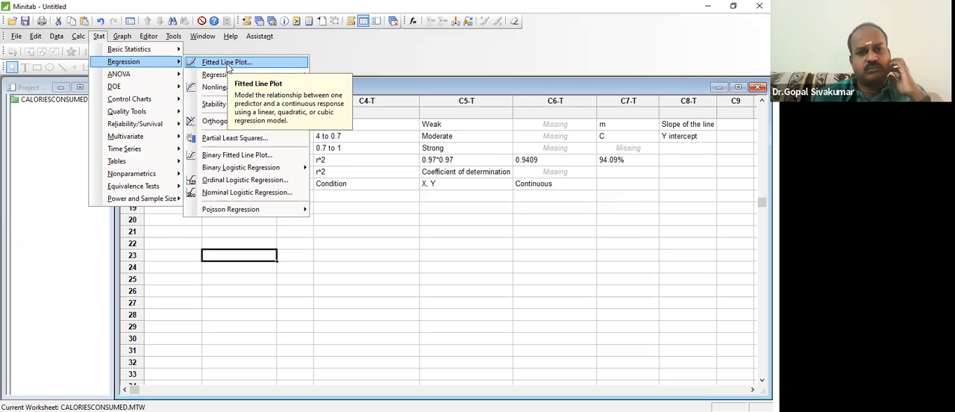
pyautogui.moveTo(223, 79)
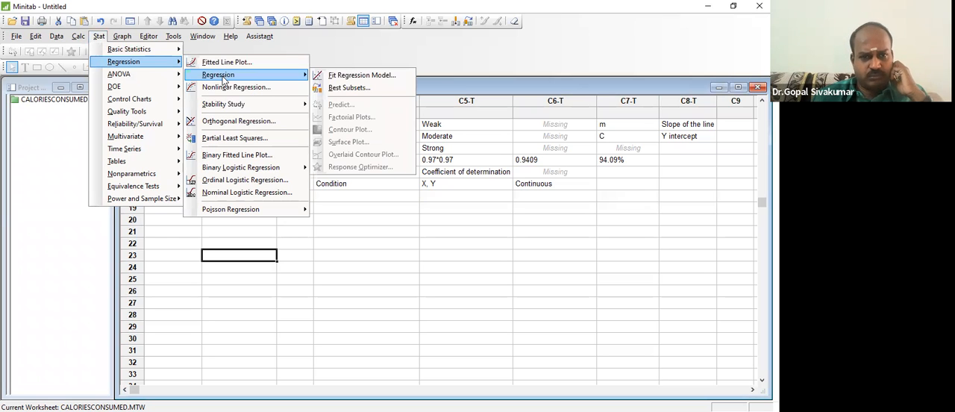
pyautogui.click(326, 77)
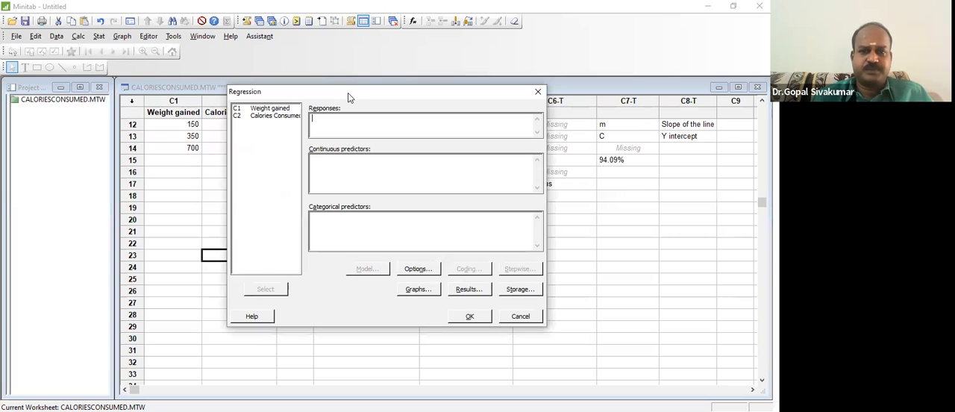
pyautogui.moveTo(345, 97); pyautogui.dragTo(208, 75)
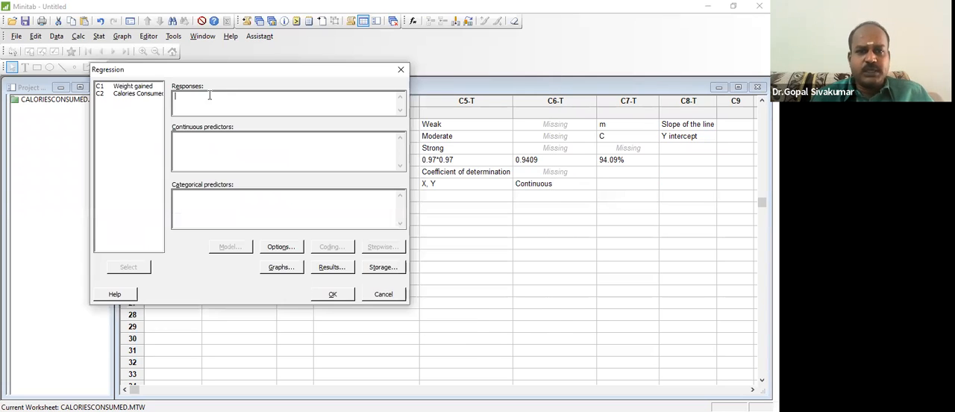
pyautogui.click(141, 87)
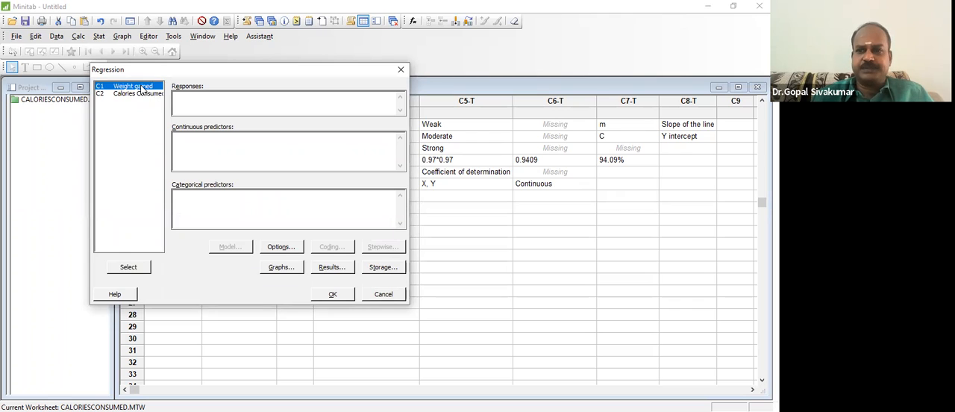
pyautogui.click(144, 269)
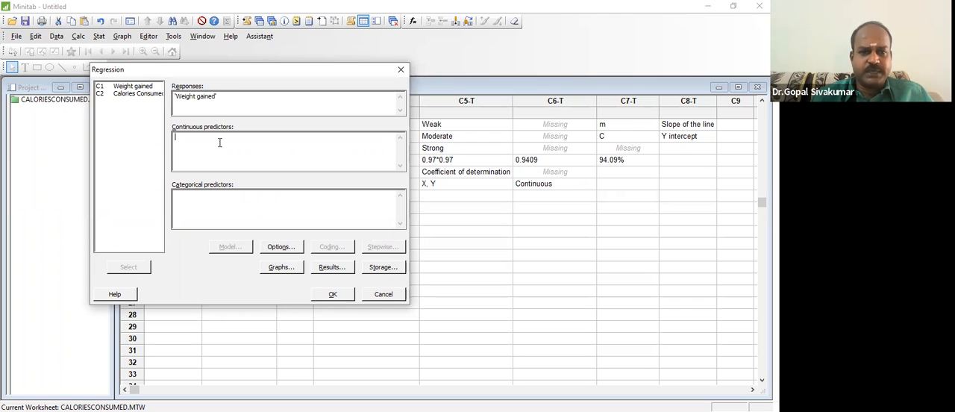
pyautogui.click(153, 95)
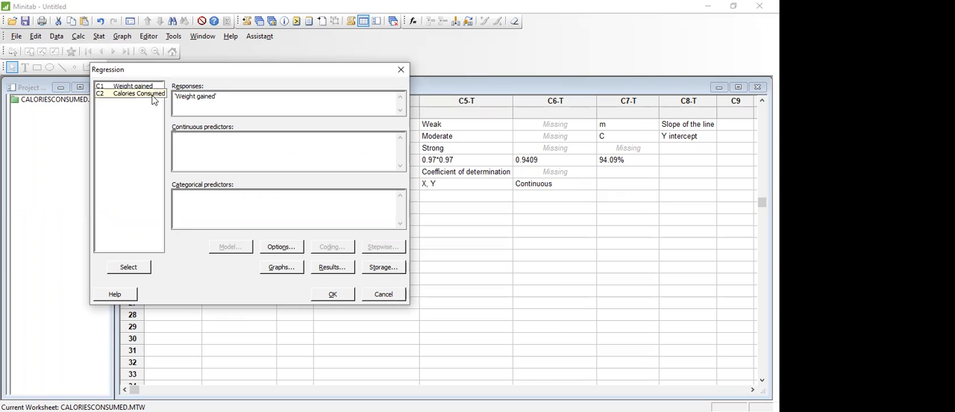
pyautogui.click(130, 269)
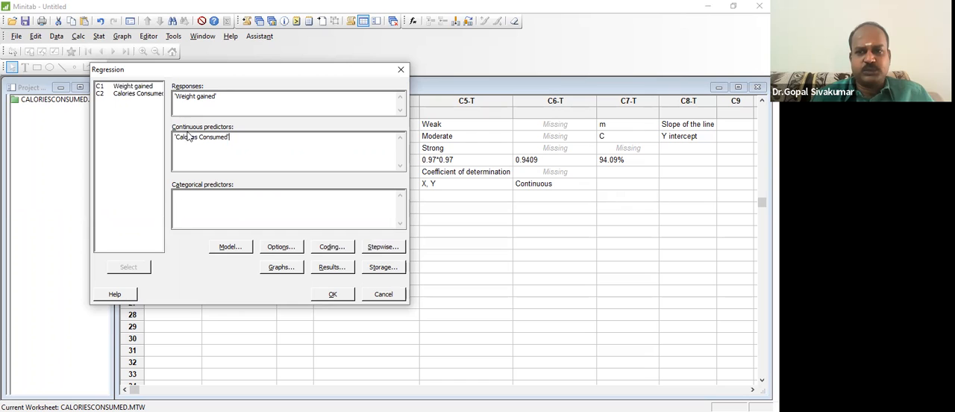
# - Accept Calories Consumed as the only model term with the constant term included, and run the regression
pyautogui.click(243, 245)
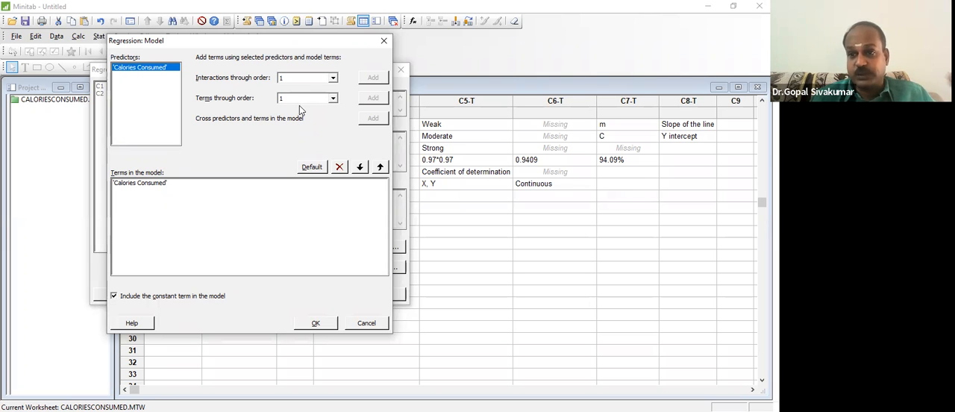
pyautogui.click(332, 325)
pyautogui.click(337, 294)
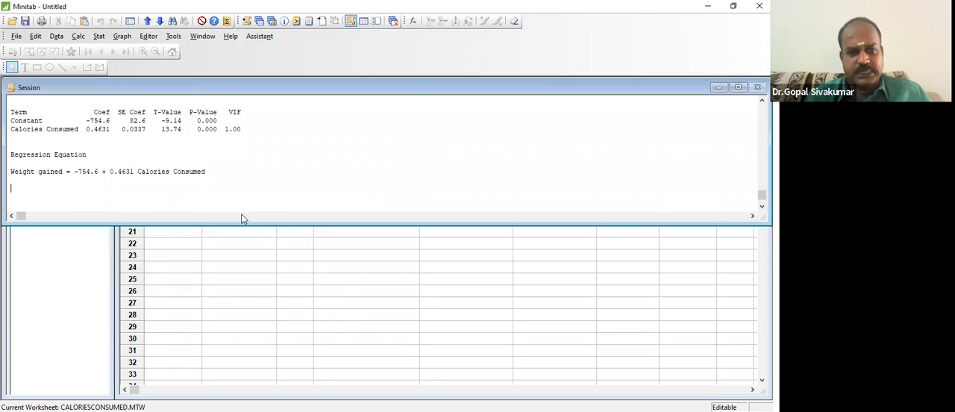
# - Write the general form Y = C + m X beneath the regression equation in the session output, aligned with its terms
pyautogui.moveTo(231, 170); pyautogui.dragTo(10, 171)
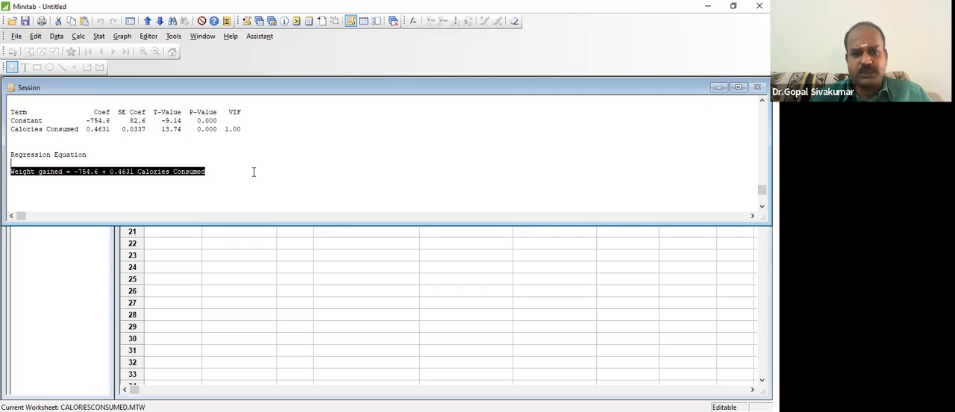
pyautogui.click(254, 171)
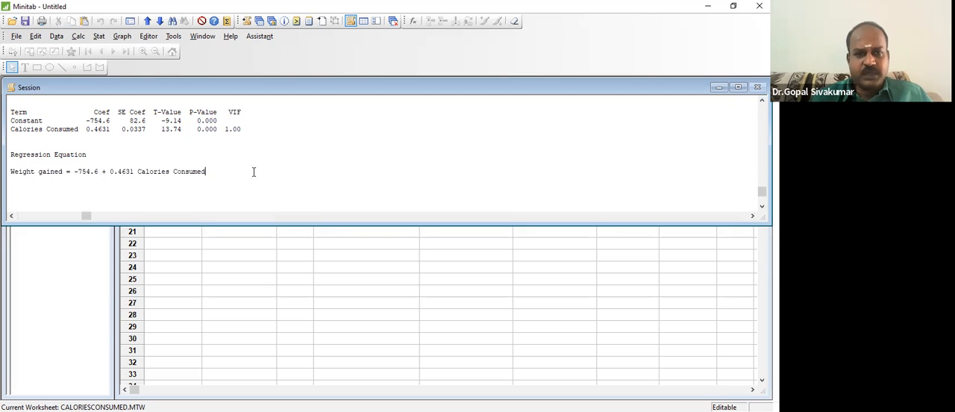
pyautogui.press('Return')
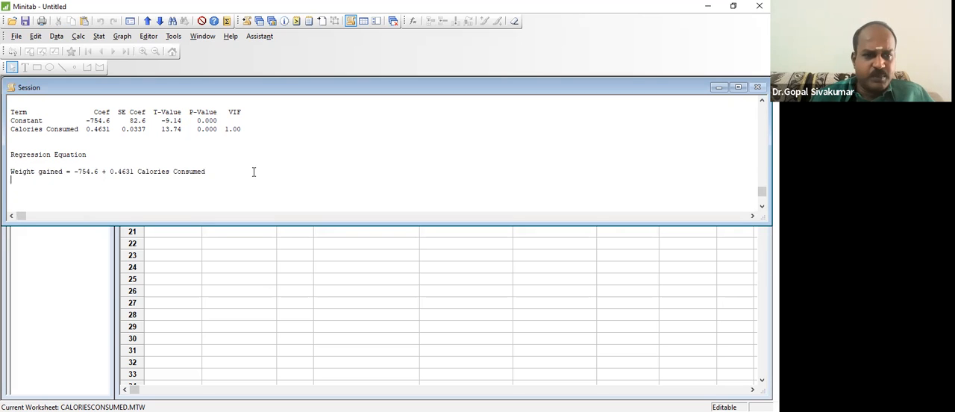
pyautogui.write('Y')
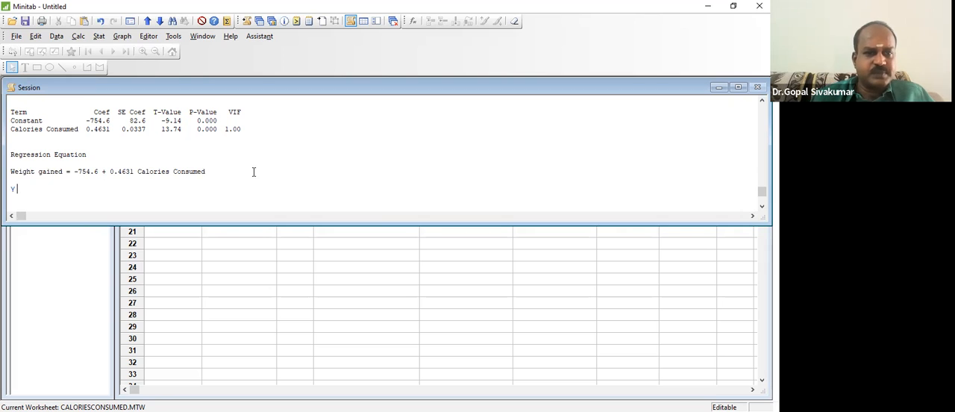
pyautogui.press('Return')
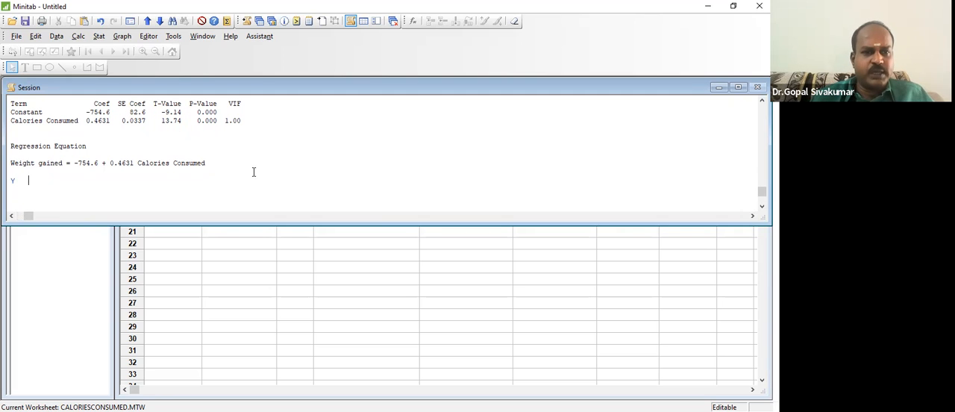
pyautogui.write('=')
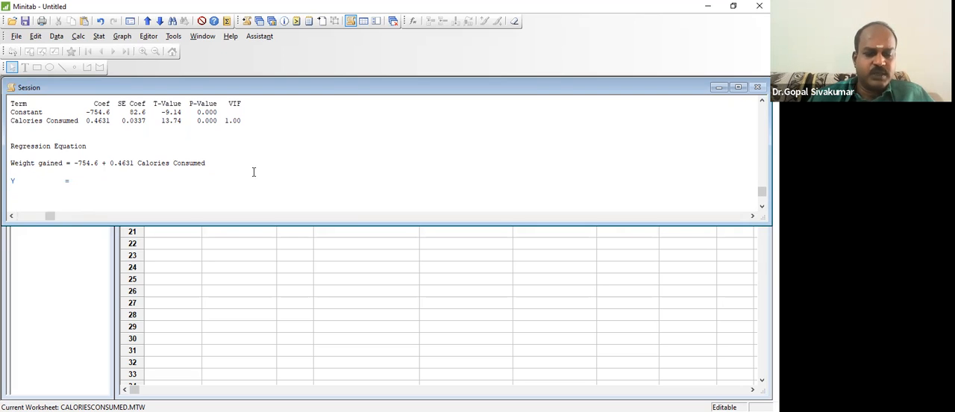
pyautogui.write(' c')
pyautogui.write('C    ')
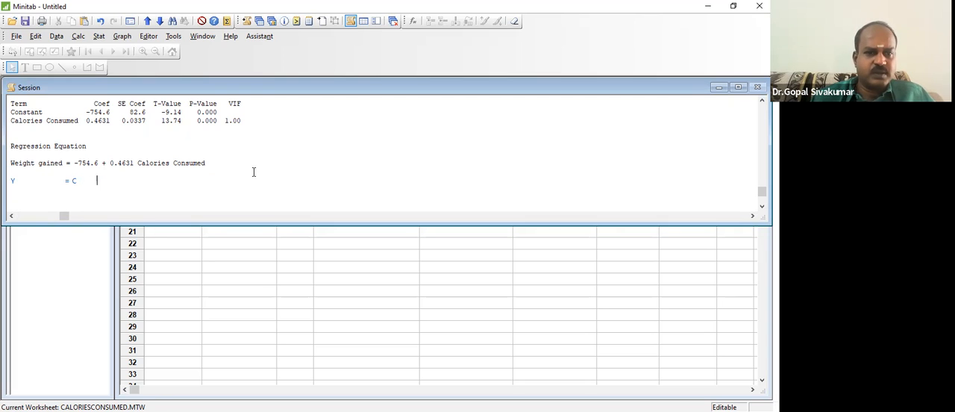
pyautogui.write('  + ')
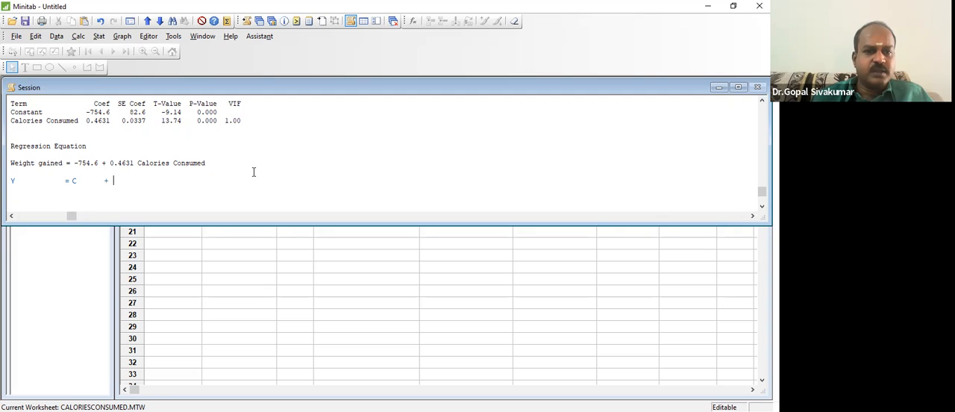
pyautogui.write('M')
pyautogui.press('BackSpace')
pyautogui.write('m X')
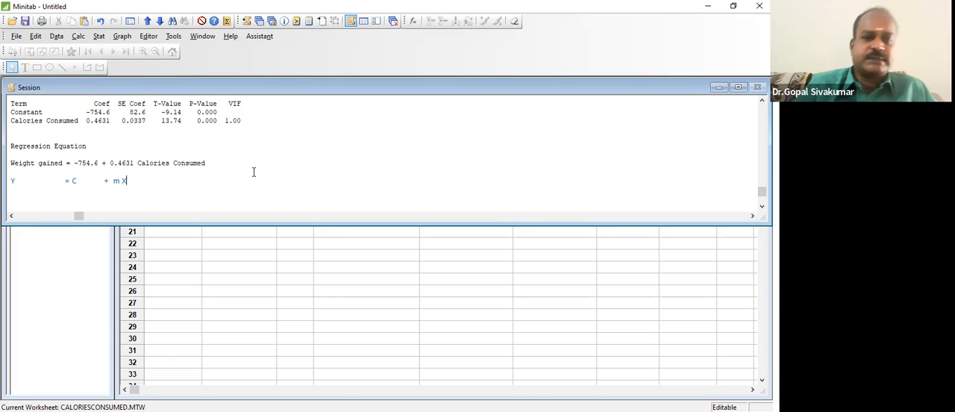
# - Add the note "m = Slope of the line; C = Y intercept" below the general line equation
pyautogui.press('Return')
pyautogui.write('m = Slope of the line')
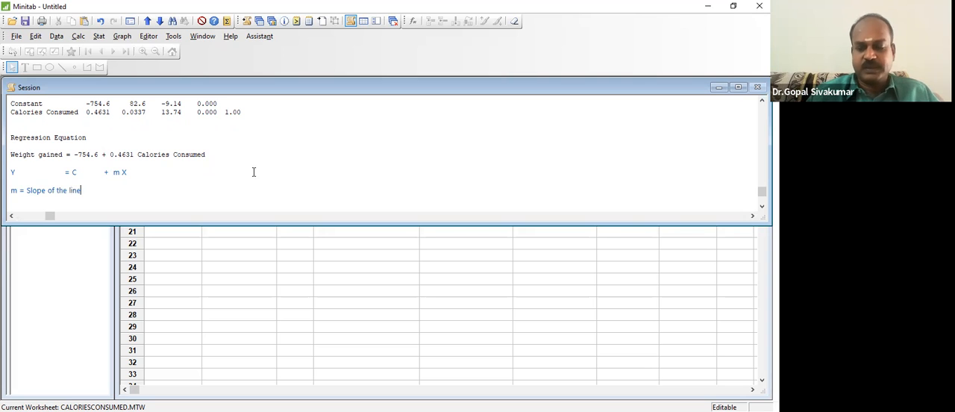
pyautogui.write('; C = Y intercept')
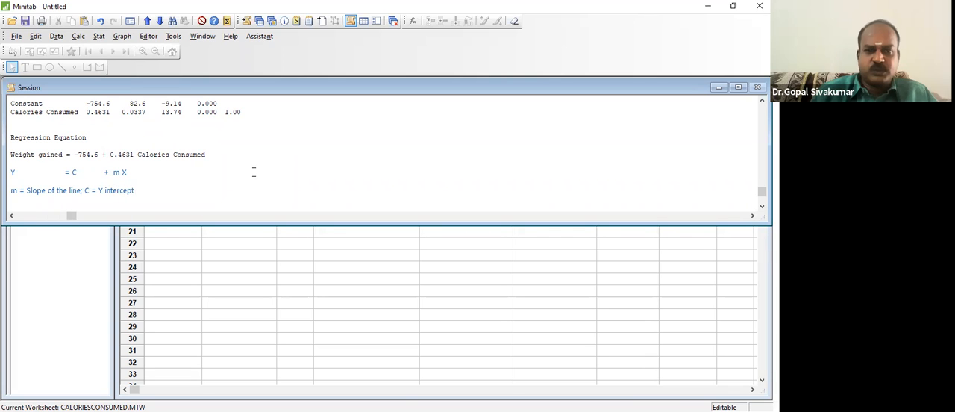
# - Add the note "m = regression coefficient" on a new line below the slope and intercept definitions
pyautogui.press('Return')
pyautogui.write('m =')
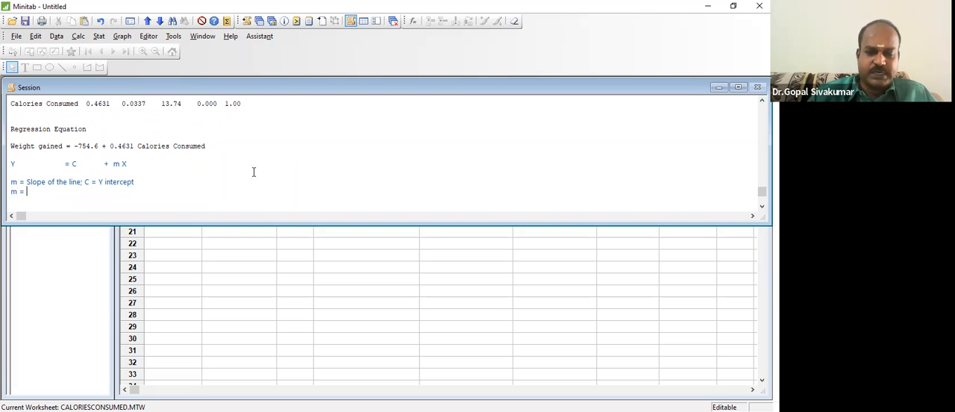
pyautogui.write(' regre')
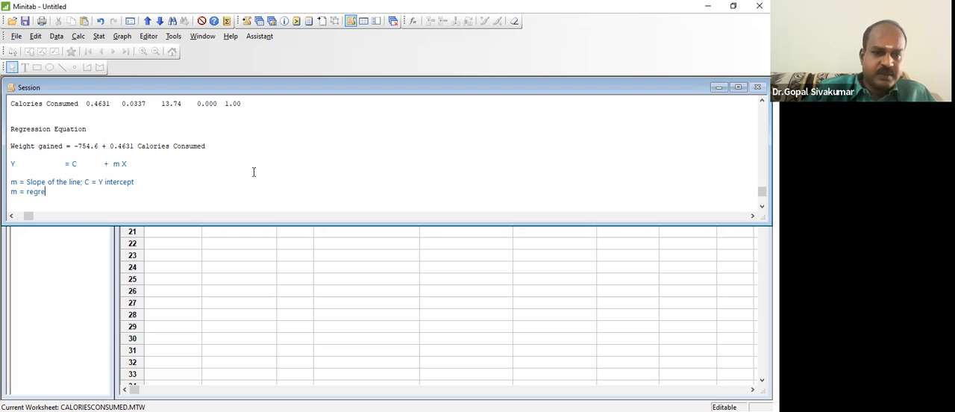
pyautogui.write('ssion c')
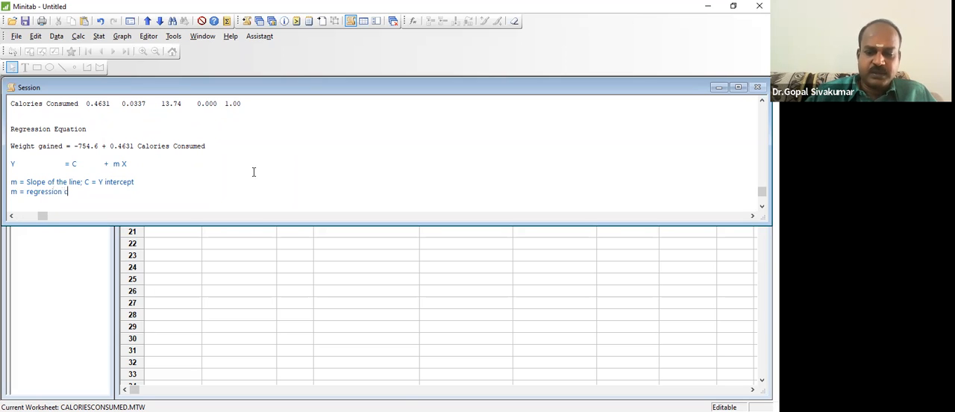
pyautogui.write('oefficient')
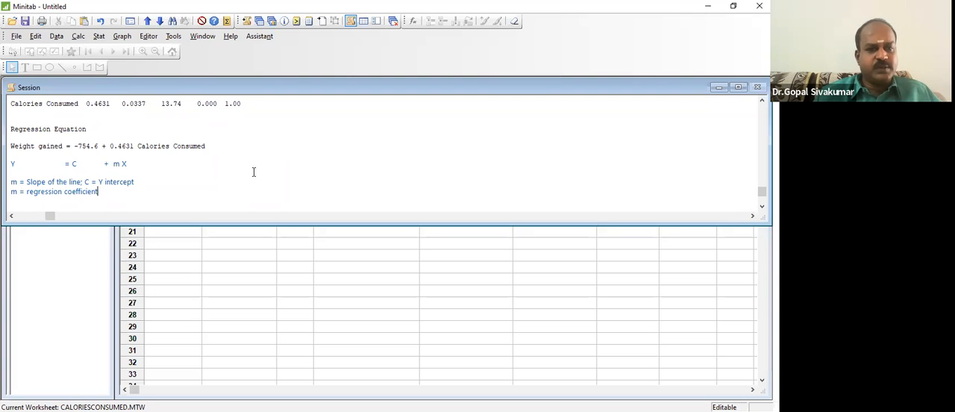
# - Note the slope's sign and value on a new line as "m = +ve, m =0.4631"
pyautogui.press('Return')
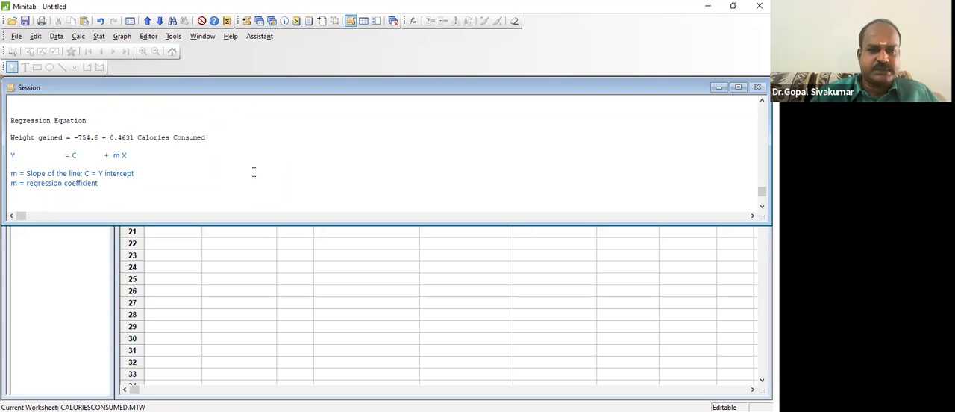
pyautogui.write('m')
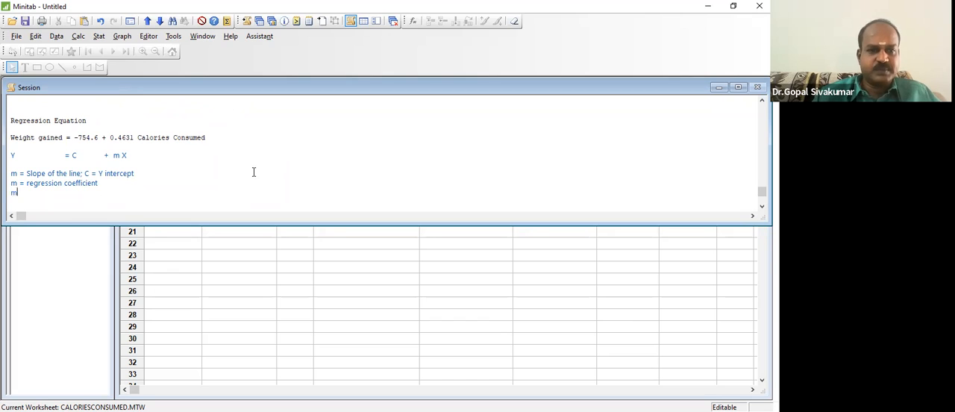
pyautogui.write(' = +ve,')
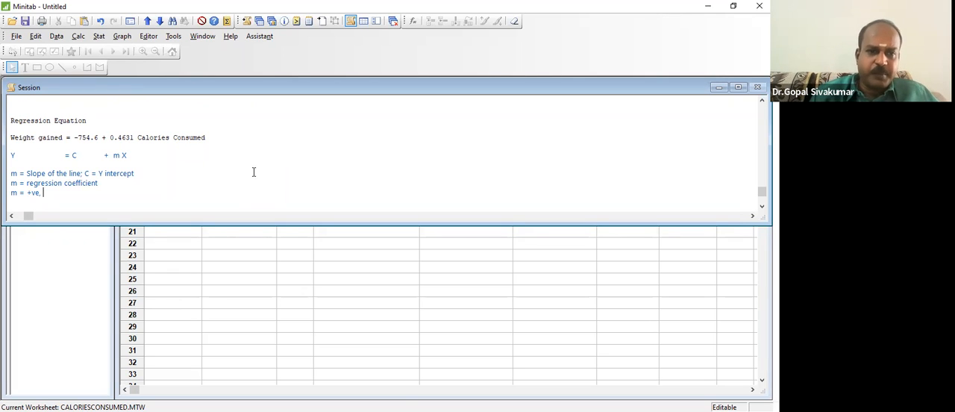
pyautogui.write('m =0')
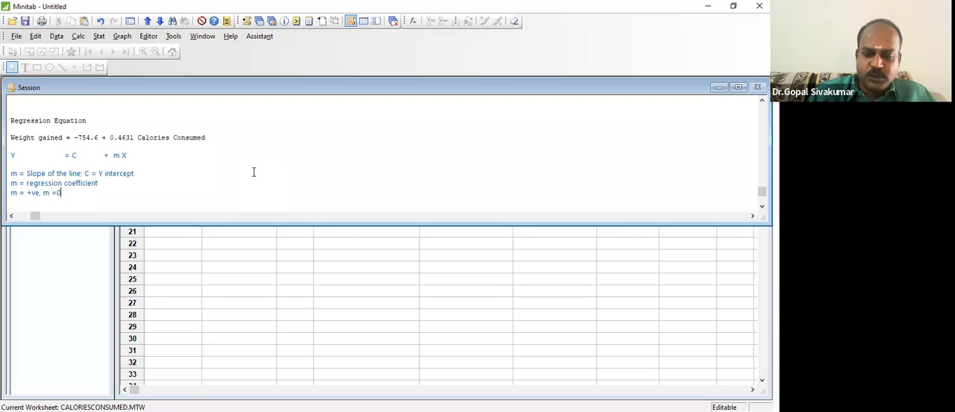
pyautogui.write('.4631')
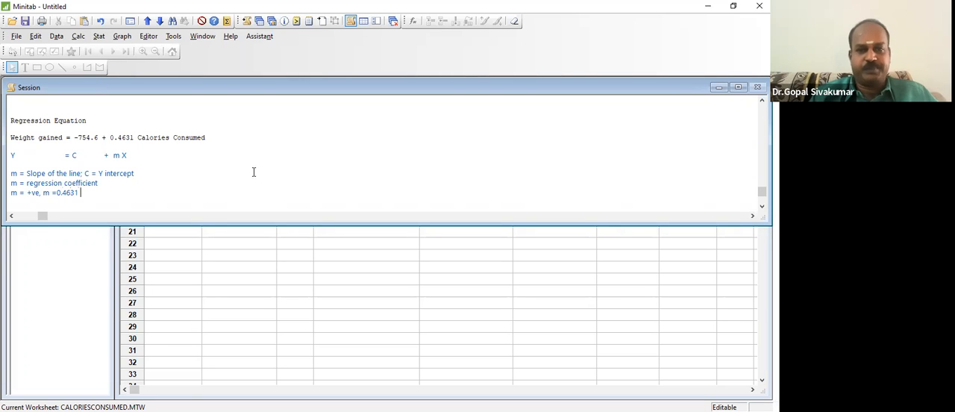
pyautogui.write(' => If I increase X by 1 u')
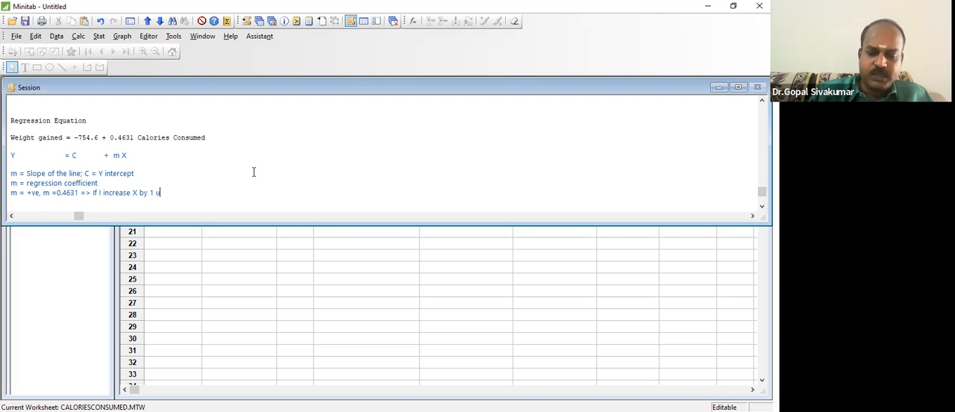
pyautogui.write('nit, Y ')
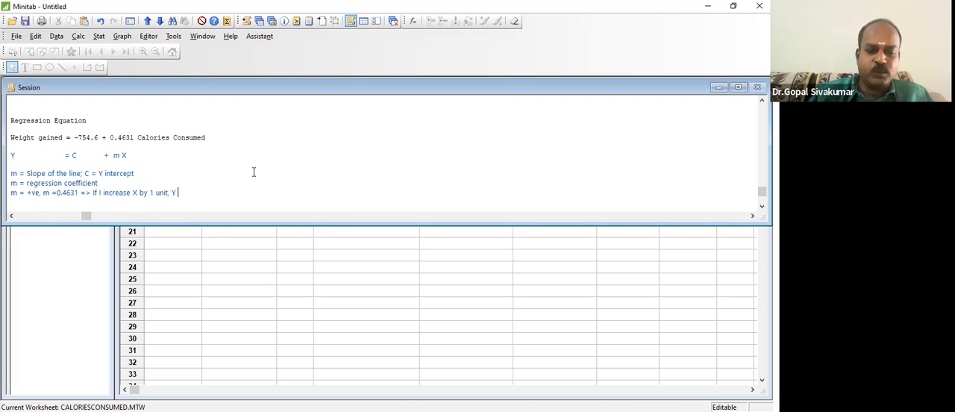
pyautogui.write('will incre')
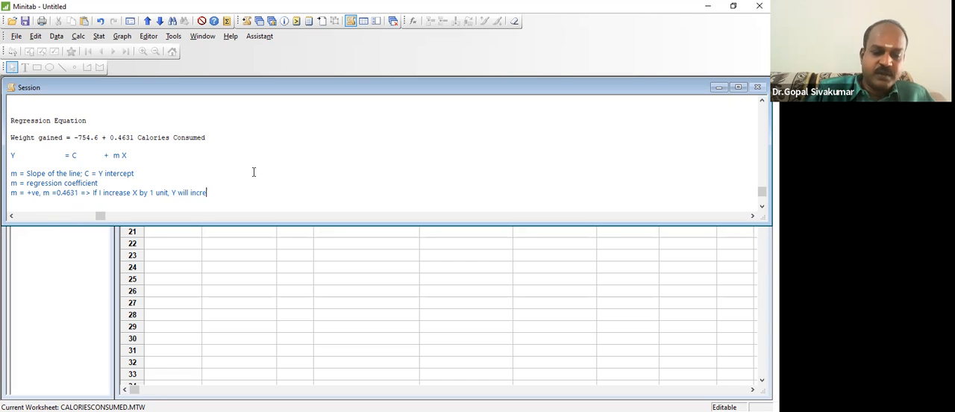
pyautogui.write('se by 0.')
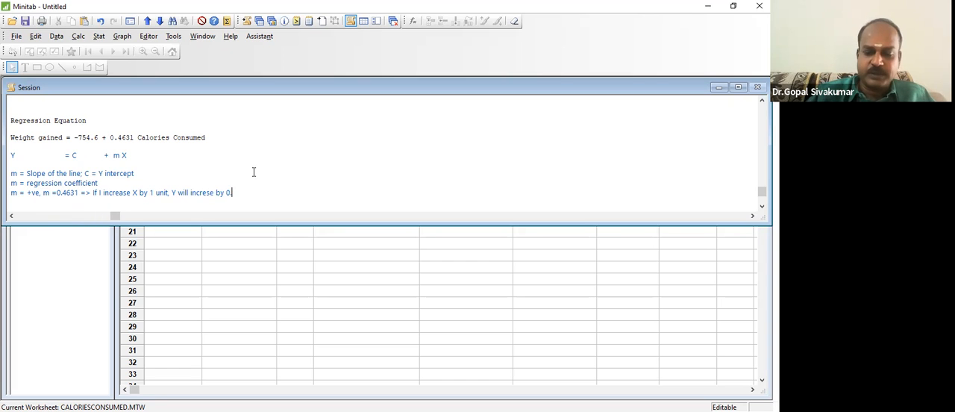
pyautogui.write('4632')
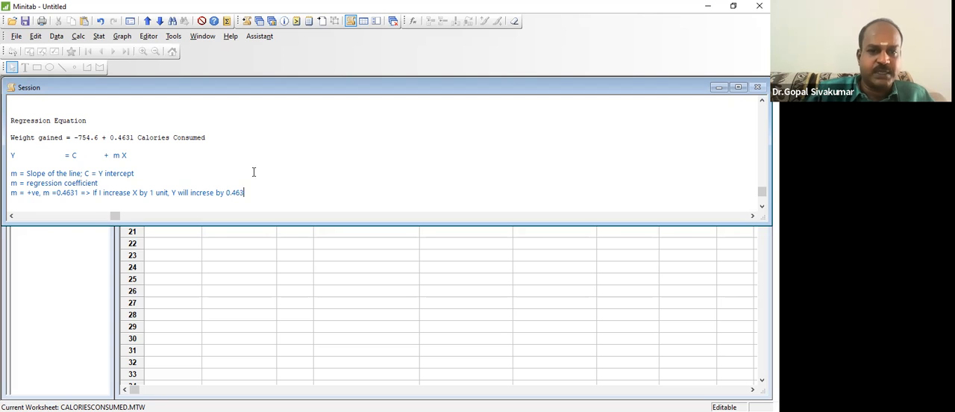
# - Continue the slope line with the interpretation "=> If I increase X by 1 unit, Y will increse by 0.4631 unit"
pyautogui.press('BackSpace')
pyautogui.press('BackSpace')
pyautogui.write('1 unity')
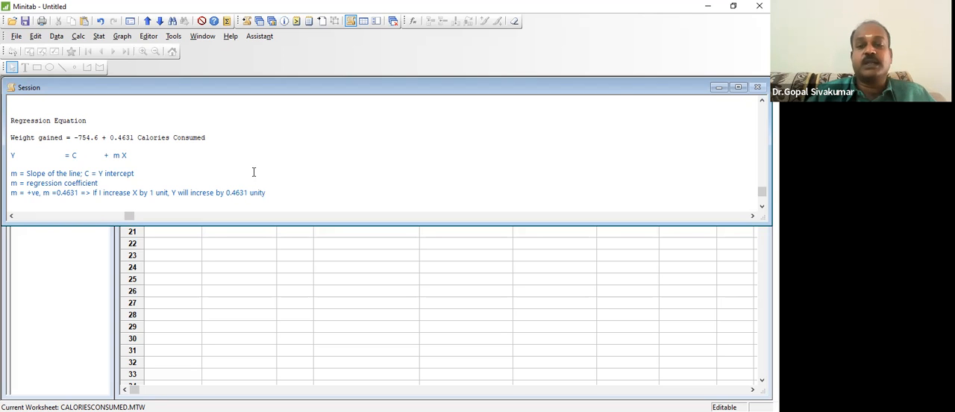
pyautogui.press('BackSpace')
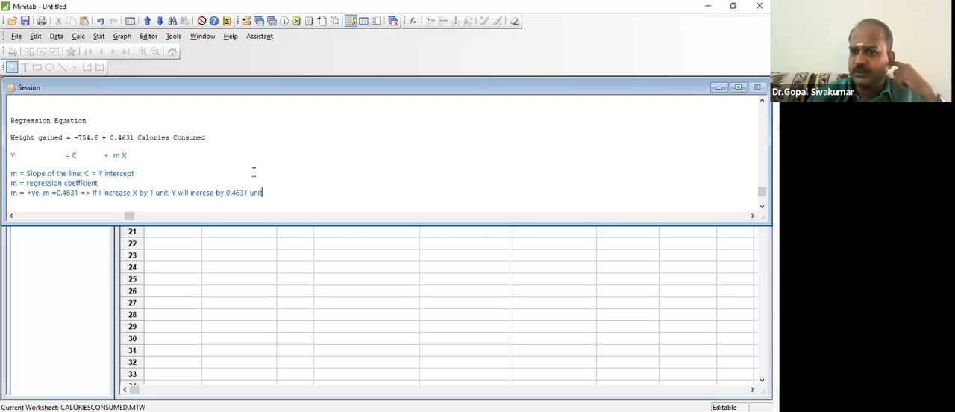
# - Write "Y = reduce 5kg; X" as a separate line below the slope interpretation, leaving a blank line between them
pyautogui.press('Return')
pyautogui.press('Return')
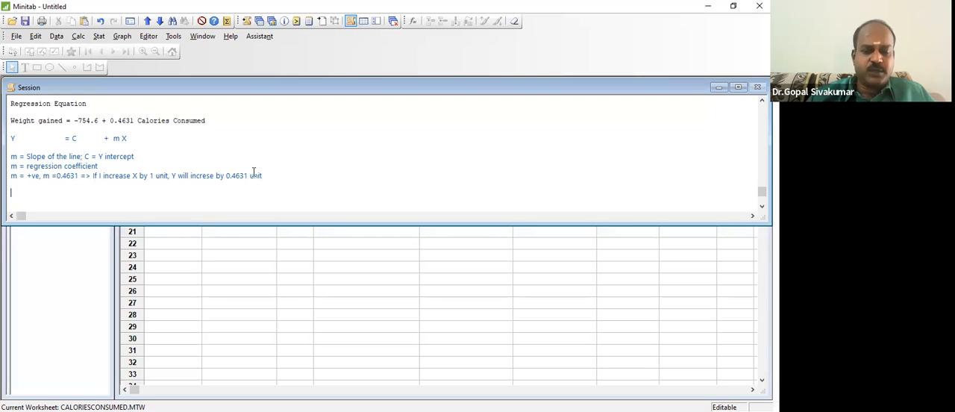
pyautogui.write('Y = ')
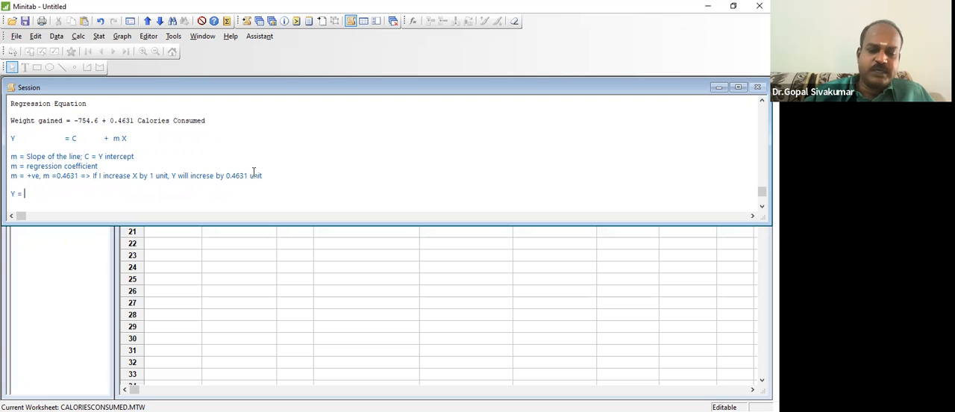
pyautogui.write('reduce ')
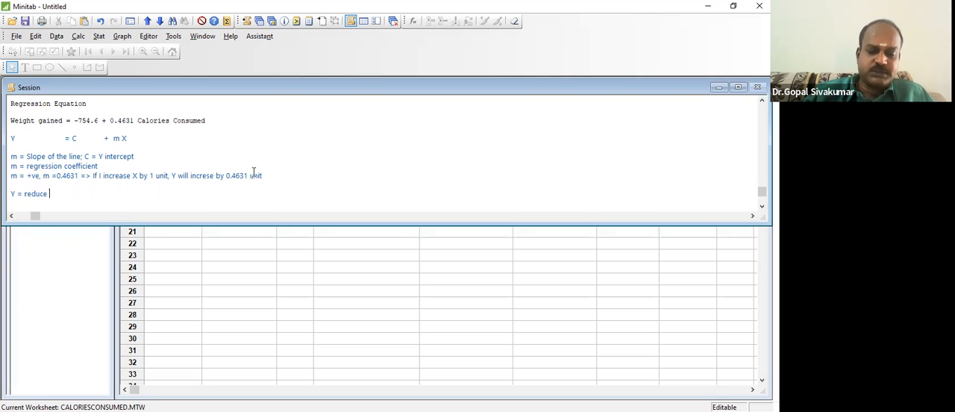
pyautogui.write('5kg')
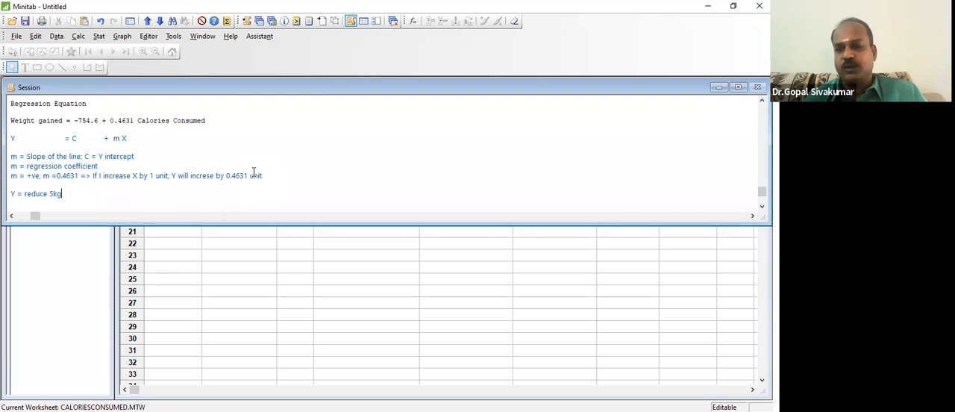
pyautogui.write('; X')
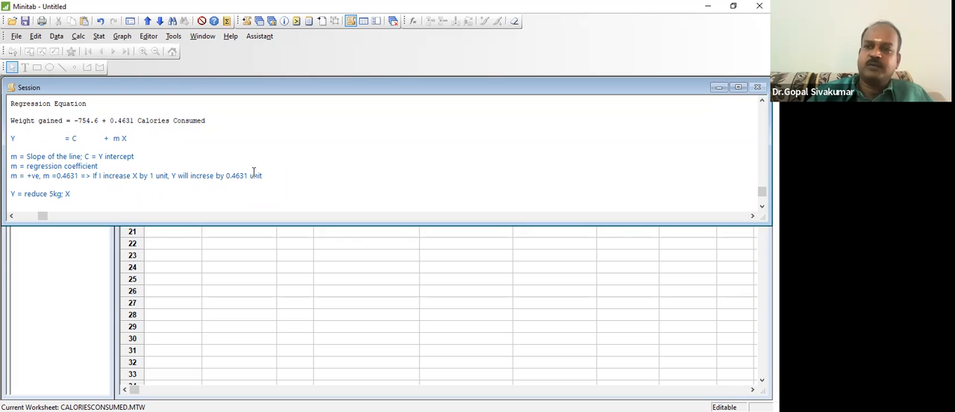
# - Rework the weight reduction line so it reads "Y = reduce 500g; decrease X"
pyautogui.press('BackSpace')
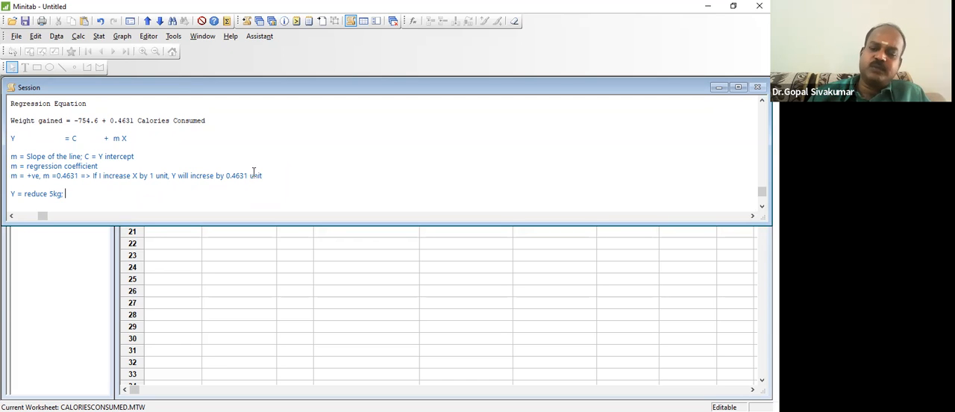
pyautogui.press('BackSpace')
pyautogui.press('BackSpace')
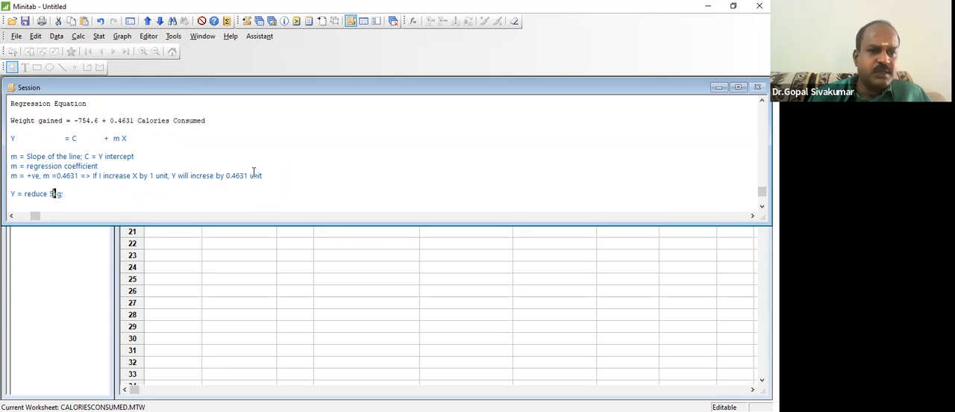
pyautogui.write('00')
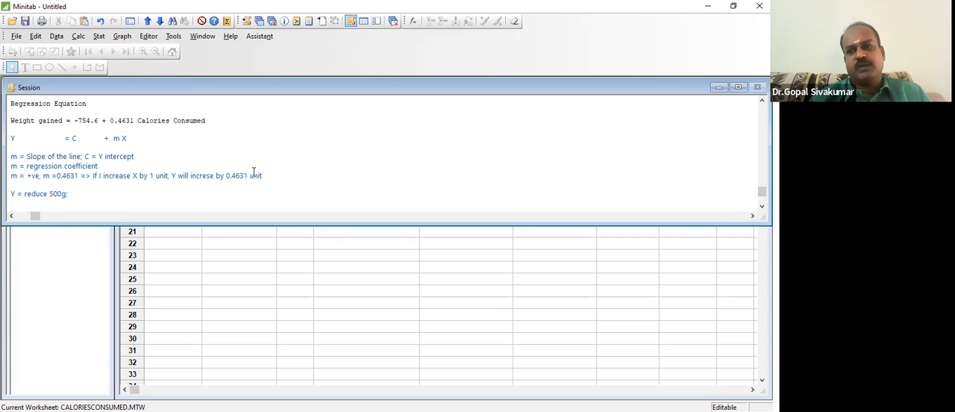
pyautogui.press('Right')
pyautogui.press('Right')
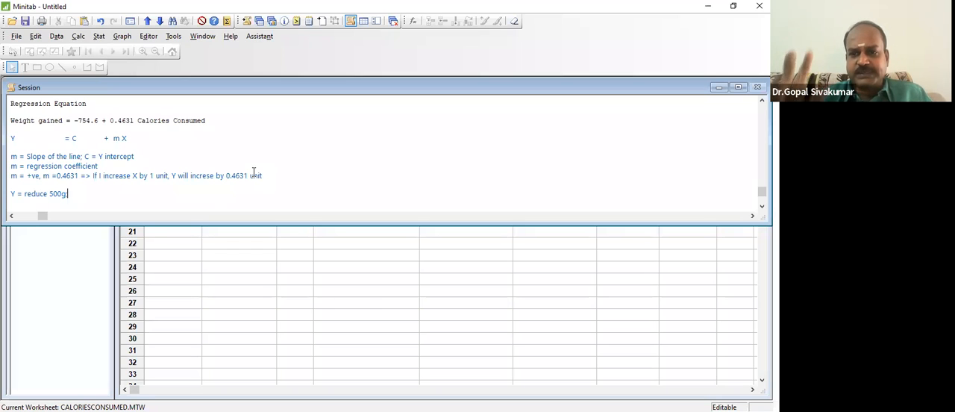
pyautogui.write('; decrease X')
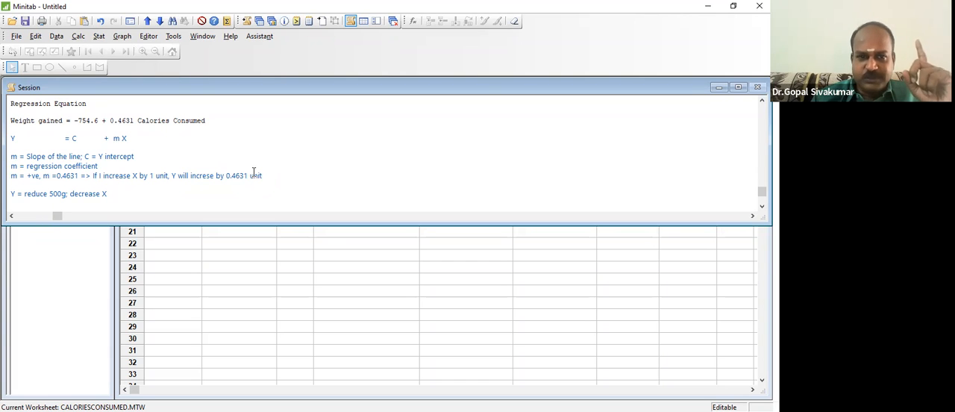
# - Bring up the scatterplot of Weight gained vs Calories Consumed that includes the fitted regression line
pyautogui.click(247, 177)
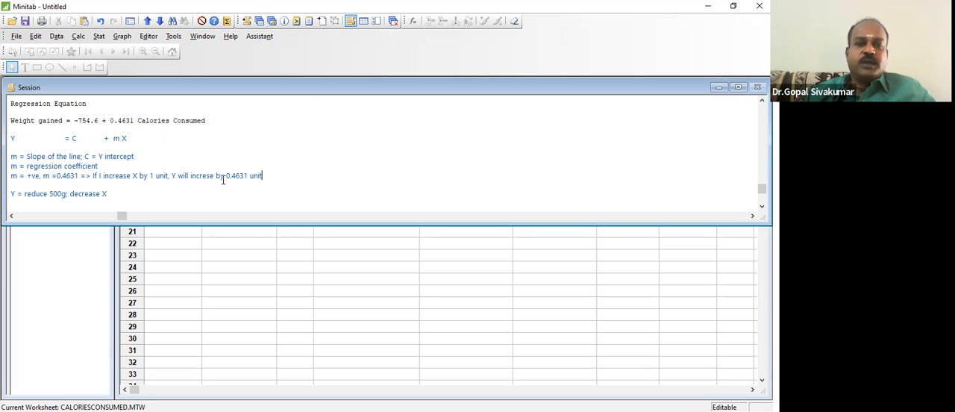
pyautogui.click(188, 191)
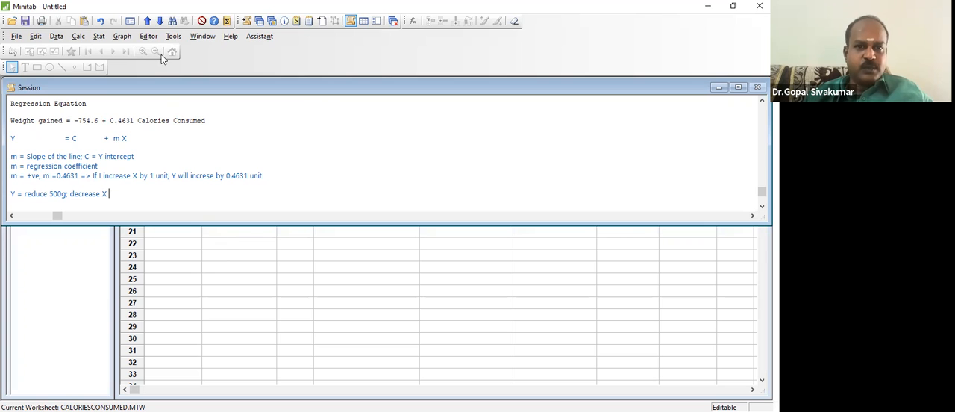
pyautogui.click(271, 23)
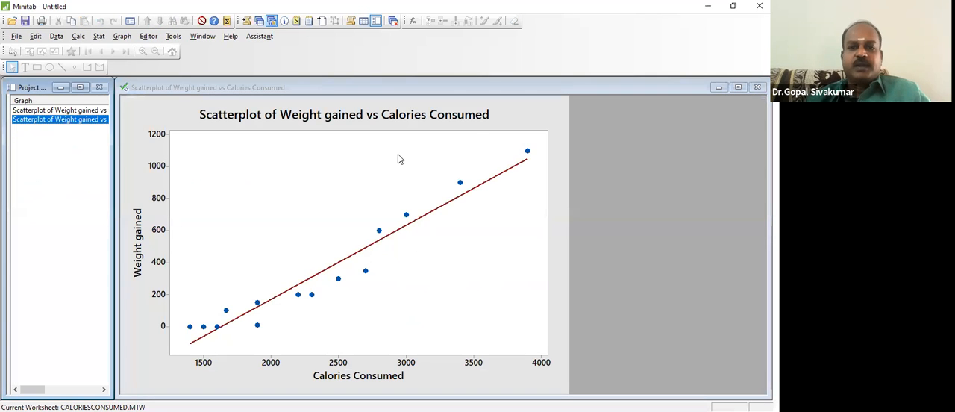
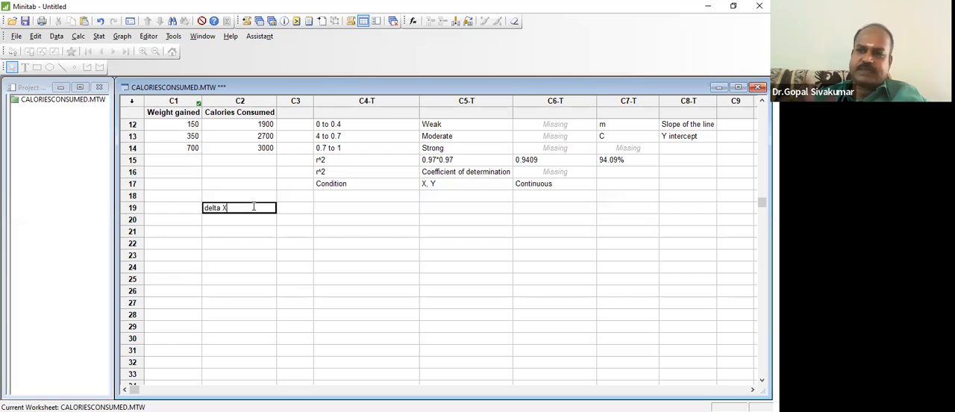
pyautogui.press('Return')
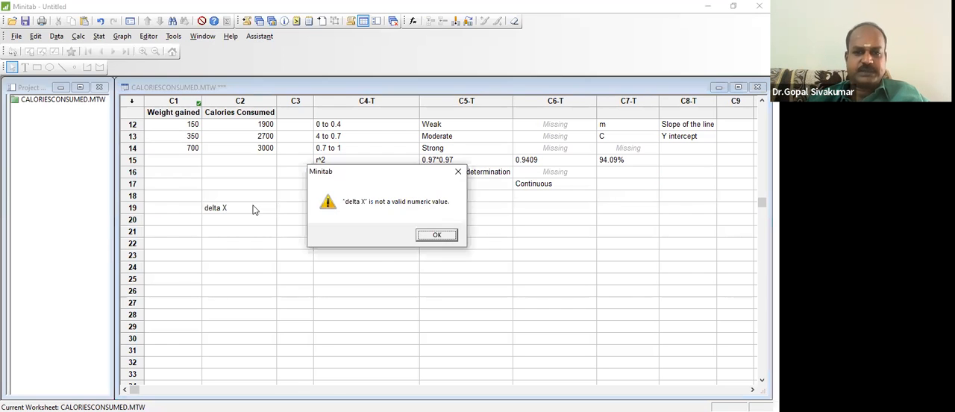
pyautogui.click(437, 235)
pyautogui.hotkey('shift', 'Left')
pyautogui.hotkey('shift', 'Home')
pyautogui.hotkey('ctrl', 'c')
pyautogui.press('BackSpace')
pyautogui.press('Tab')
pyautogui.press('Tab')
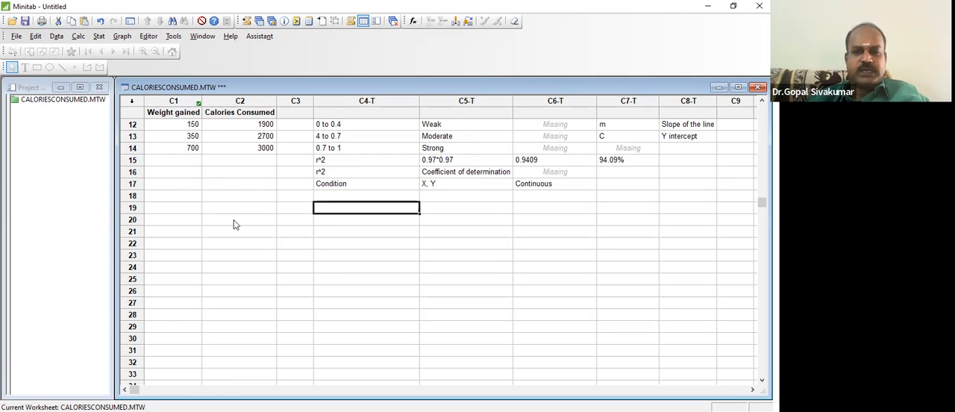
pyautogui.hotkey('ctrl', 'v')
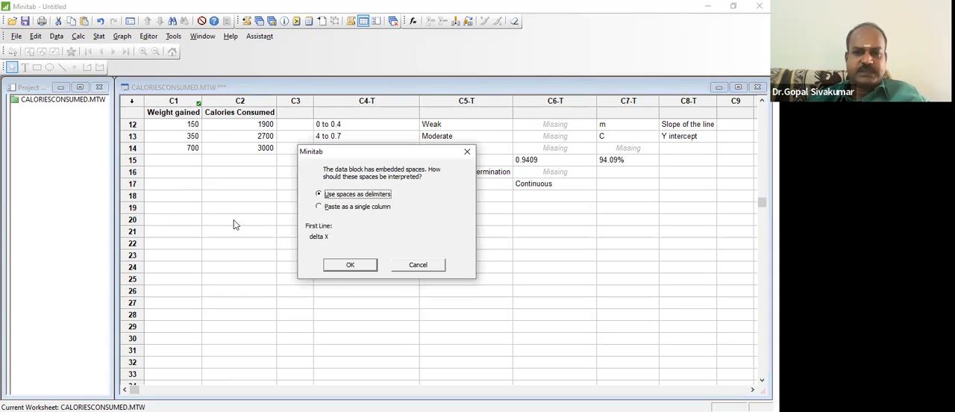
pyautogui.click(347, 269)
pyautogui.click(437, 210)
pyautogui.press('Delete')
pyautogui.press('Left')
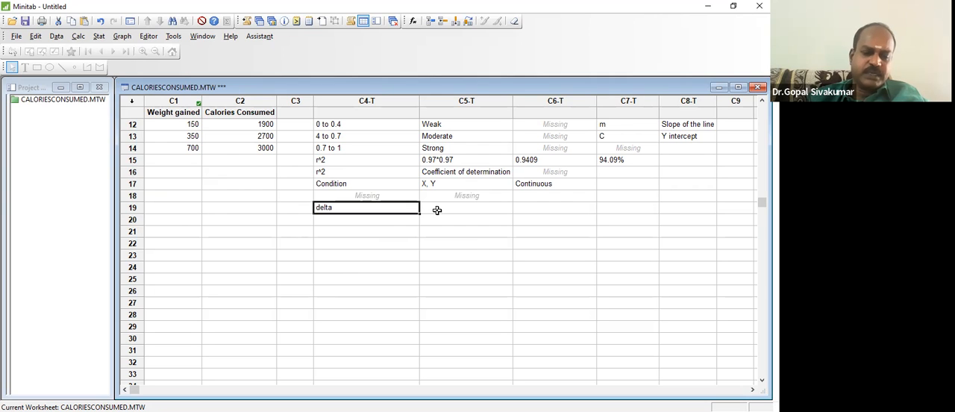
# - Enter the label "X" in row 19 of C4 and "Y" in row 20 below it
pyautogui.write('x')
pyautogui.press('Return')
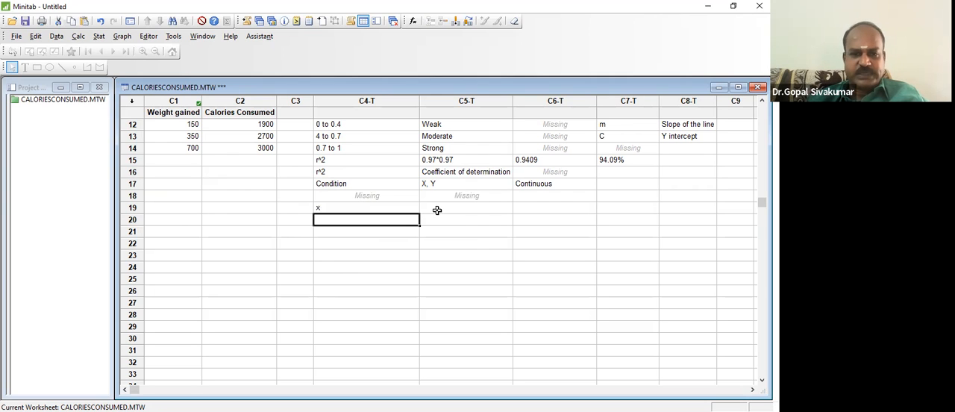
pyautogui.press('Up')
pyautogui.write('X')
pyautogui.press('Return')
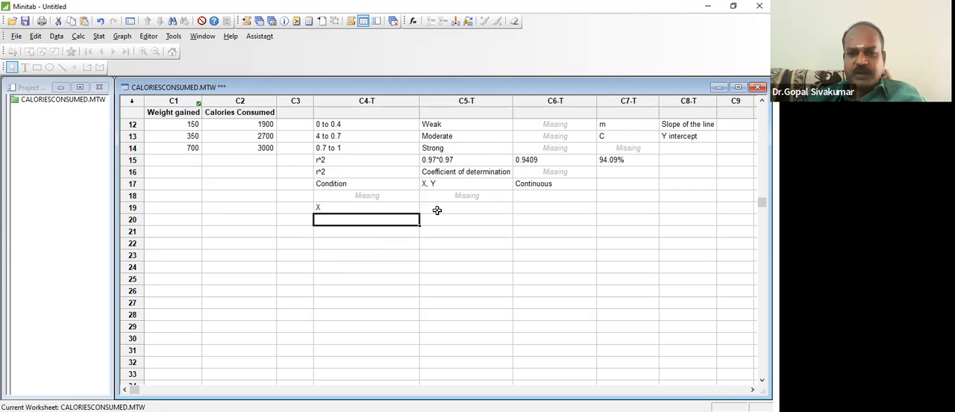
pyautogui.write('Y')
pyautogui.press('Return')
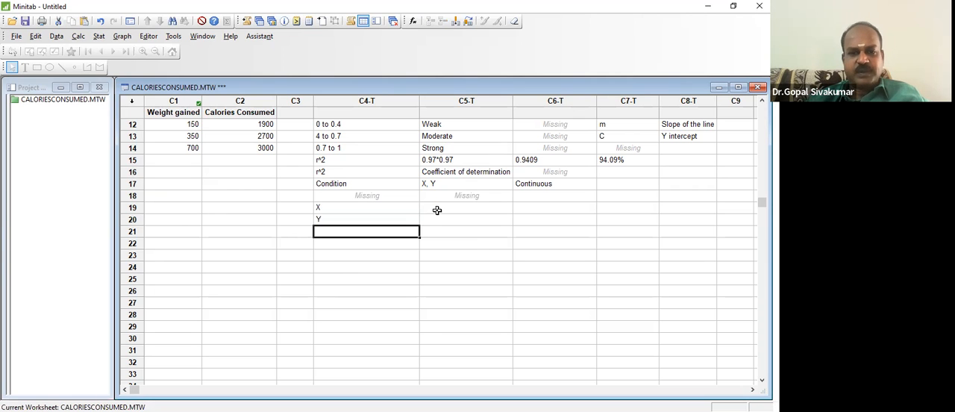
# - Add the label "Y/X" in row 21 of C4 and the slope 0.4631 beside it in C5
pyautogui.write('y')
pyautogui.press('BackSpace')
pyautogui.write('Y/')
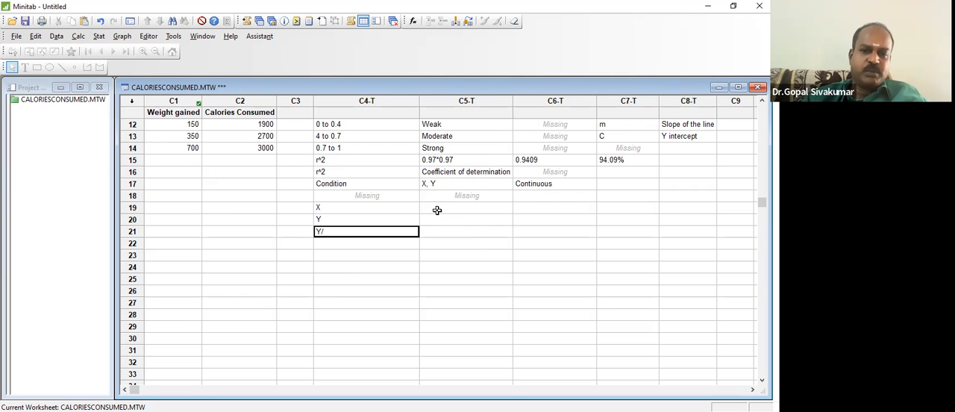
pyautogui.write('X')
pyautogui.press('Tab')
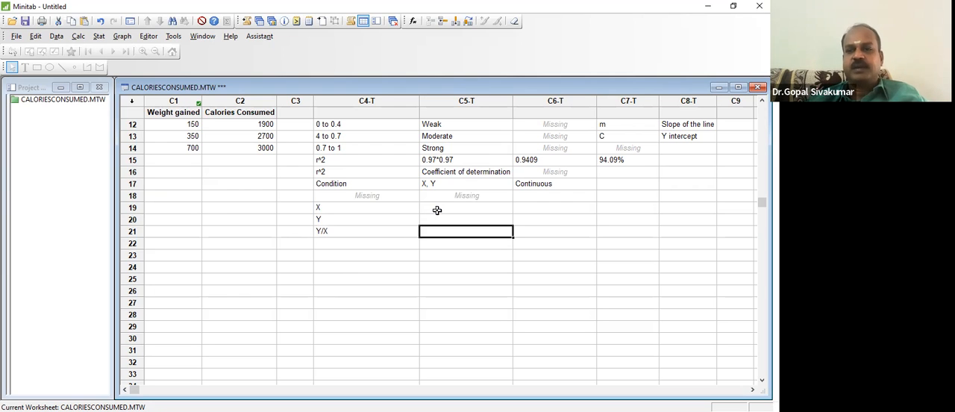
pyautogui.write('0.4631')
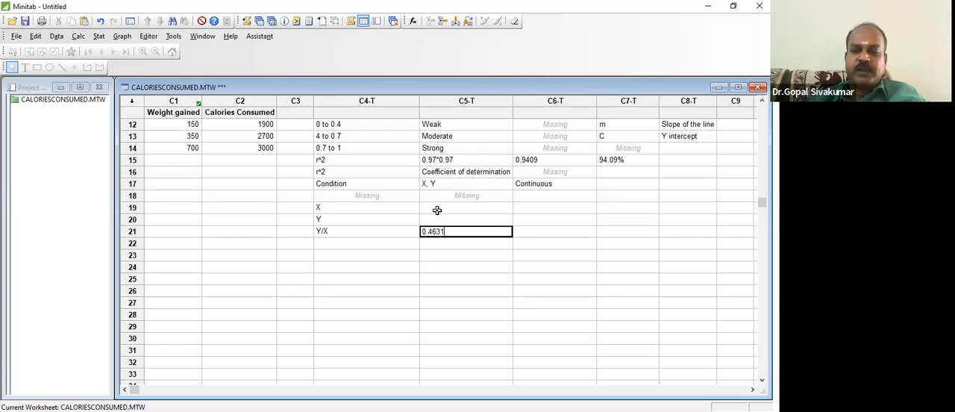
pyautogui.press('Return')
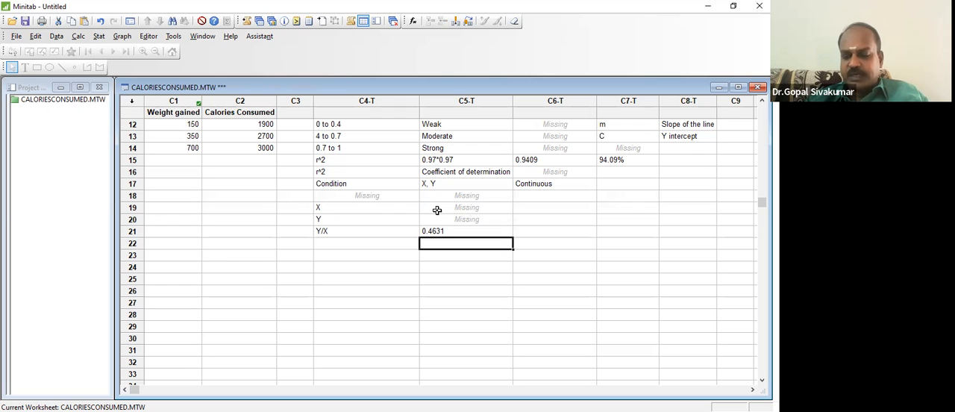
# - Review the Y/X label and its slope value together with the condition and correlation notes above them
pyautogui.press('Up')
pyautogui.press('Left')
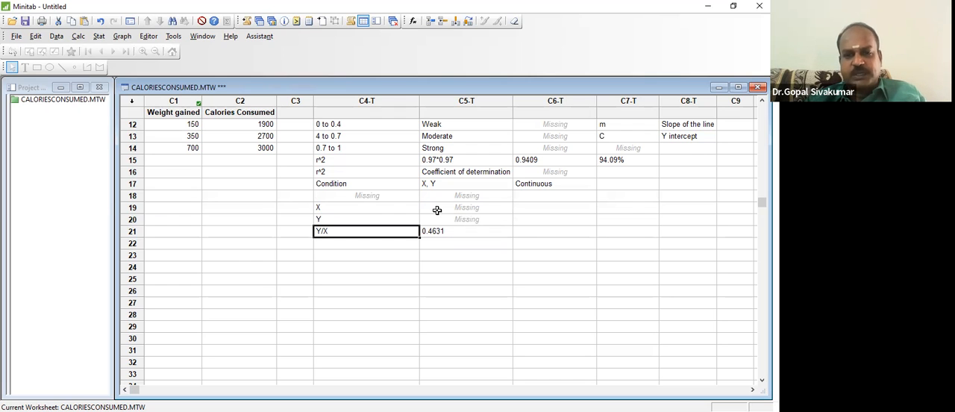
pyautogui.press('Right')
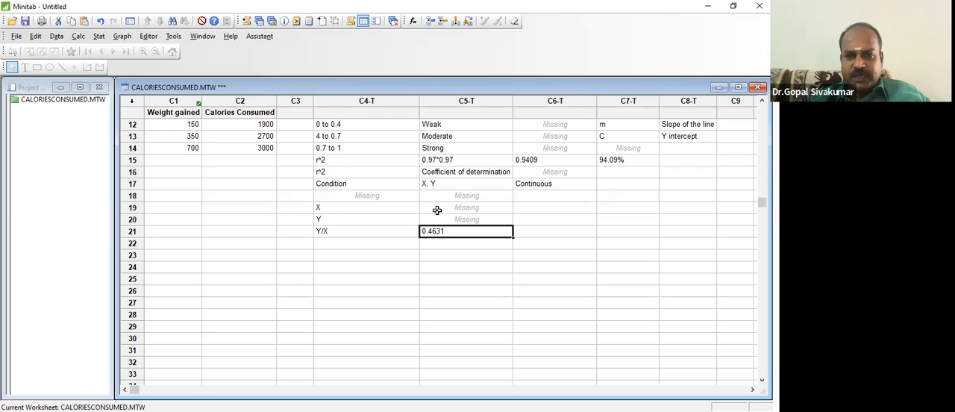
pyautogui.press('Left')
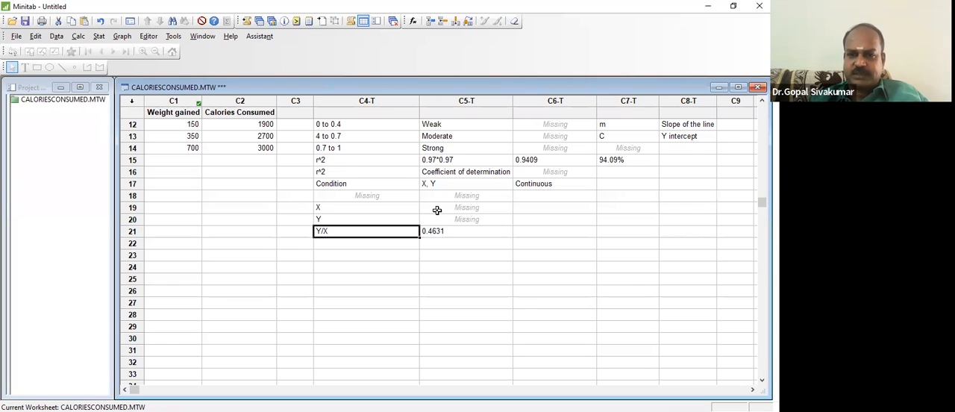
pyautogui.press('Right')
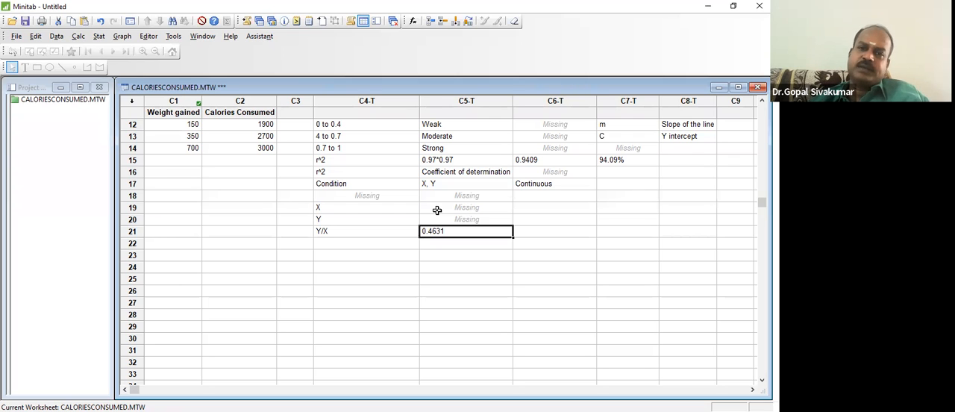
pyautogui.press('Up')
pyautogui.press('Up')
pyautogui.press('Up')
pyautogui.press('Up')
pyautogui.press('Up')
pyautogui.press('Up')
pyautogui.press('Up')
pyautogui.press('Up')
pyautogui.press('Up')
pyautogui.press('Up')
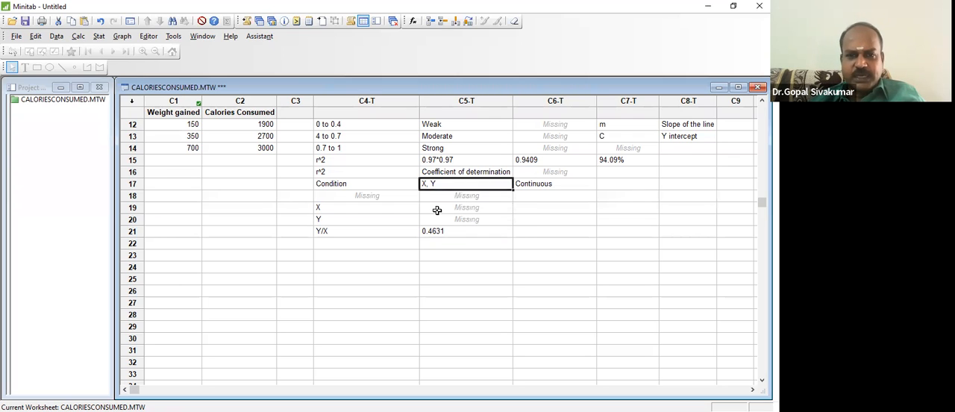
pyautogui.press('Up')
pyautogui.press('Up')
pyautogui.press('Up')
pyautogui.press('Down')
pyautogui.press('Down')
pyautogui.press('Down')
pyautogui.press('Down')
pyautogui.press('Down')
pyautogui.press('Down')
pyautogui.press('Down')
pyautogui.press('Down')
pyautogui.press('Down')
pyautogui.press('Down')
pyautogui.press('Down')
pyautogui.press('Down')
pyautogui.press('Down')
pyautogui.press('Down')
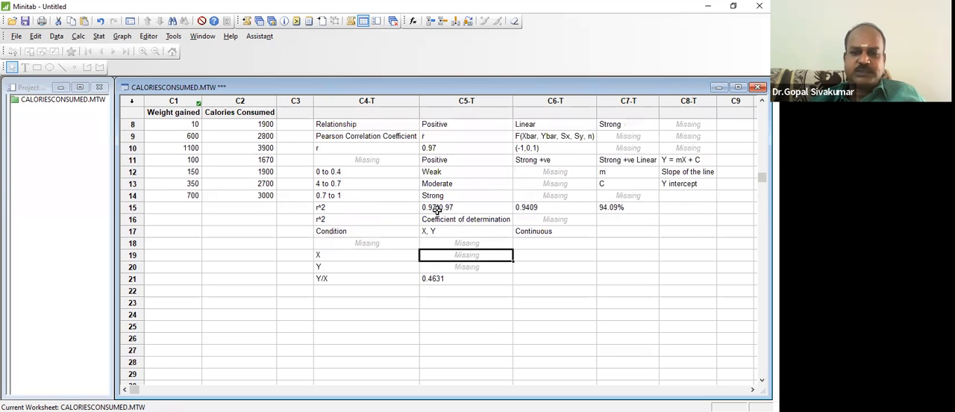
# - Write the regression equation "Y = 0.4631X - 754.6" in row 22 of C4, below the Y/X label
pyautogui.press('Left')
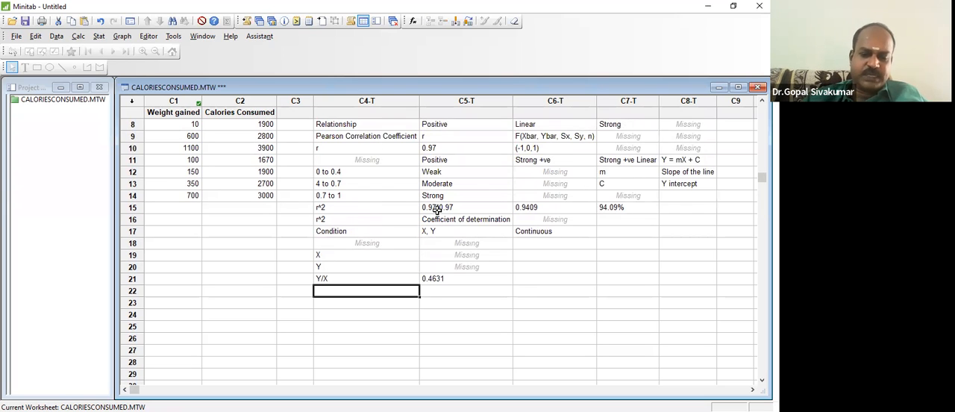
pyautogui.write('Y = 0.4631X - 74')
pyautogui.press('BackSpace')
pyautogui.press('BackSpace')
pyautogui.write('754.6')
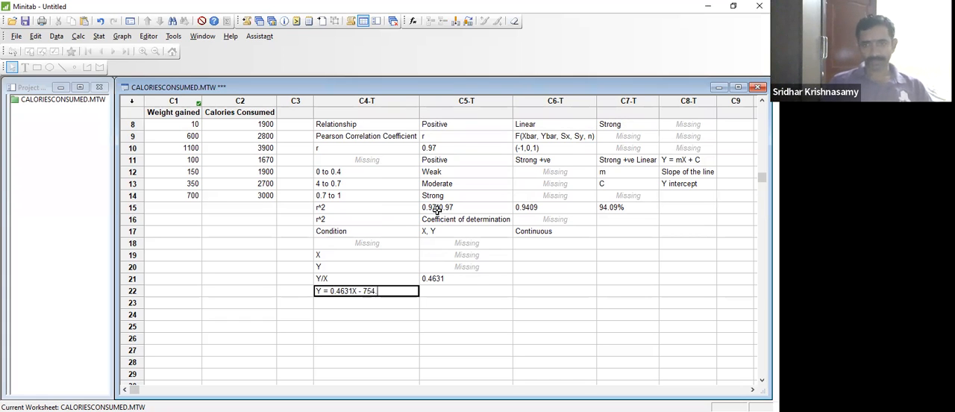
pyautogui.press('Return')
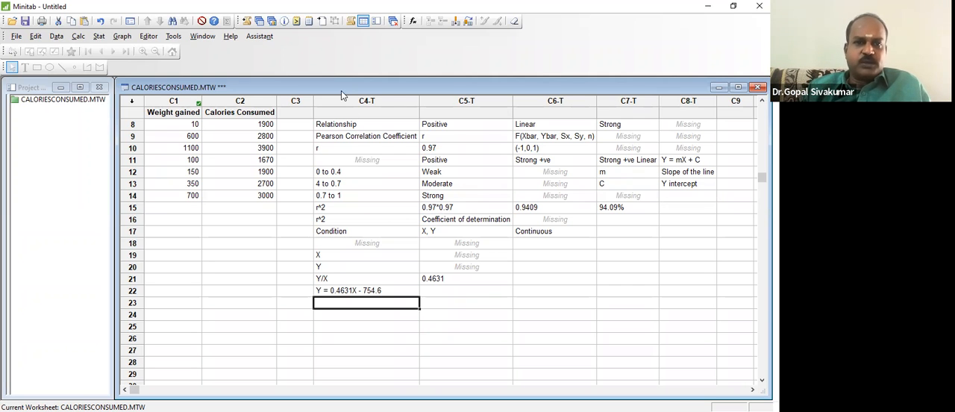
# - Bring up the fitted scatterplot and draw a straight line extending the regression line from its low end past the plot's lower-left corner
pyautogui.click(270, 22)
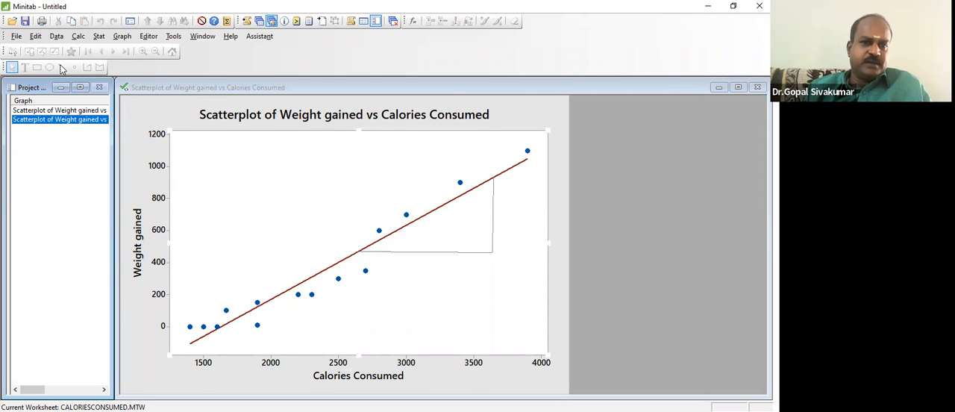
pyautogui.click(248, 211)
pyautogui.doubleClick(249, 212)
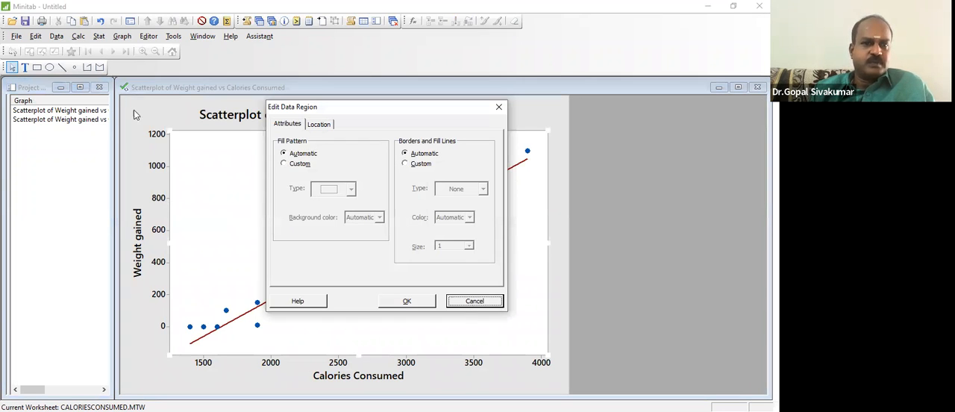
pyautogui.click(471, 302)
pyautogui.click(64, 69)
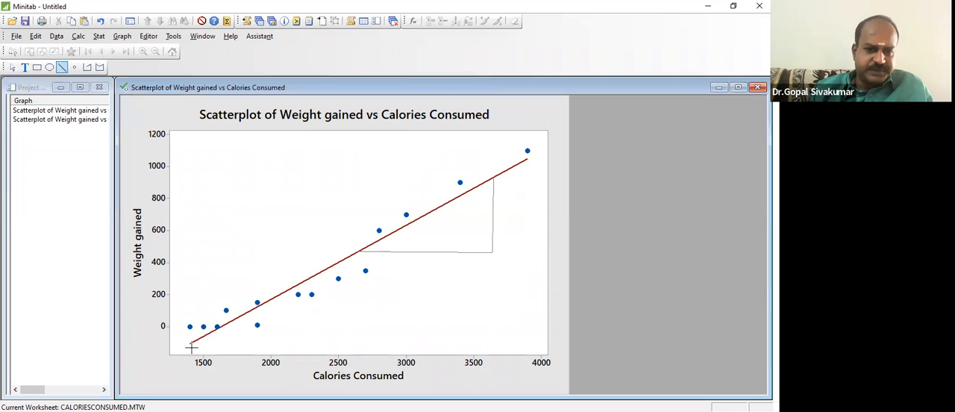
pyautogui.moveTo(190, 344); pyautogui.dragTo(135, 374)
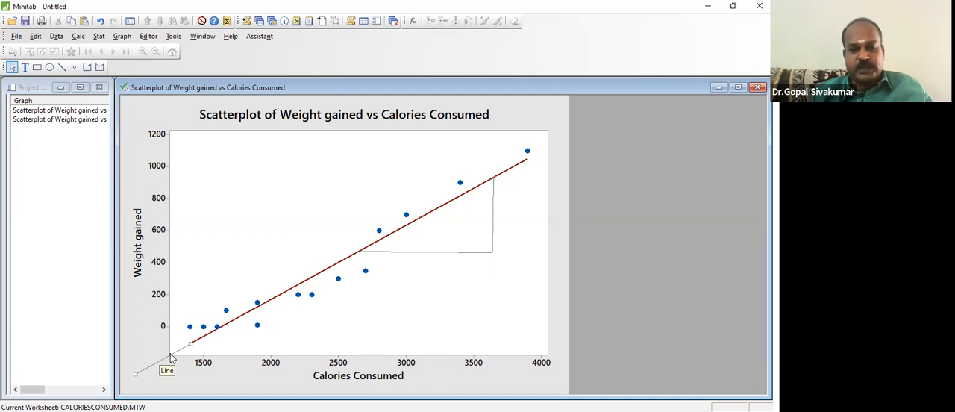
# - Return to the worksheet and examine the regression equation in row 22 along with the entries above it
pyautogui.click(260, 23)
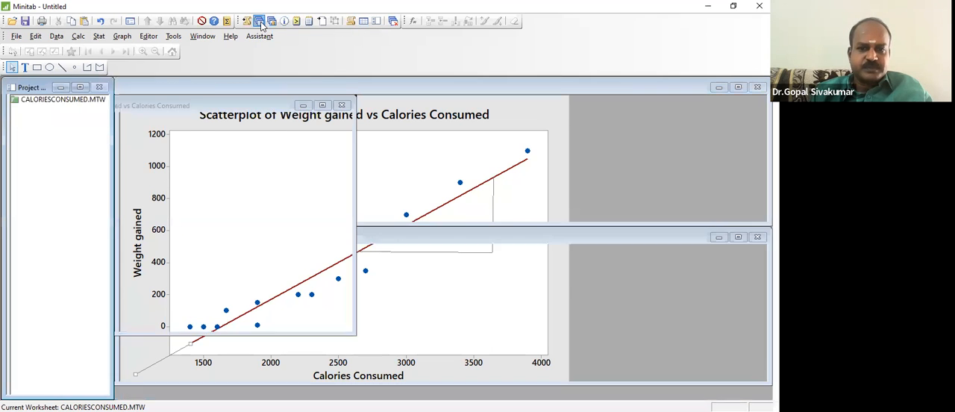
pyautogui.click(384, 293)
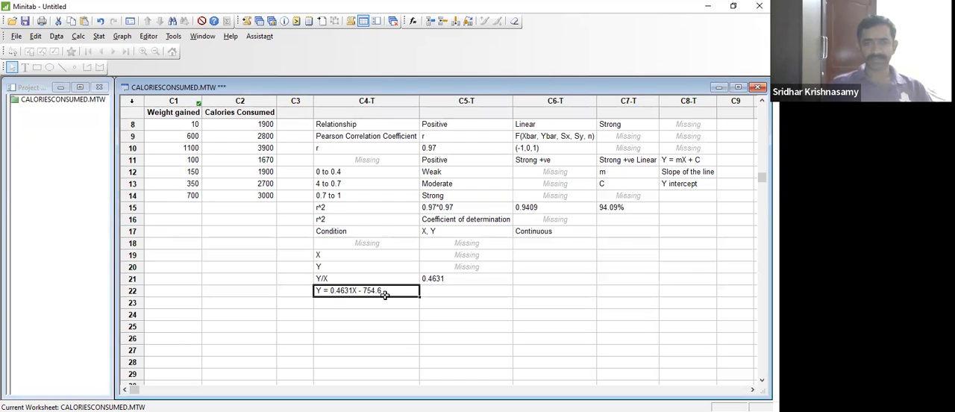
pyautogui.click(449, 313)
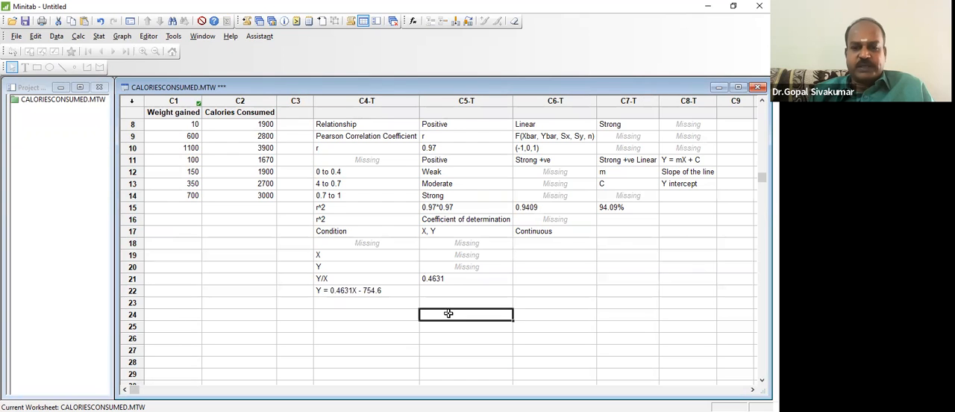
pyautogui.click(399, 289)
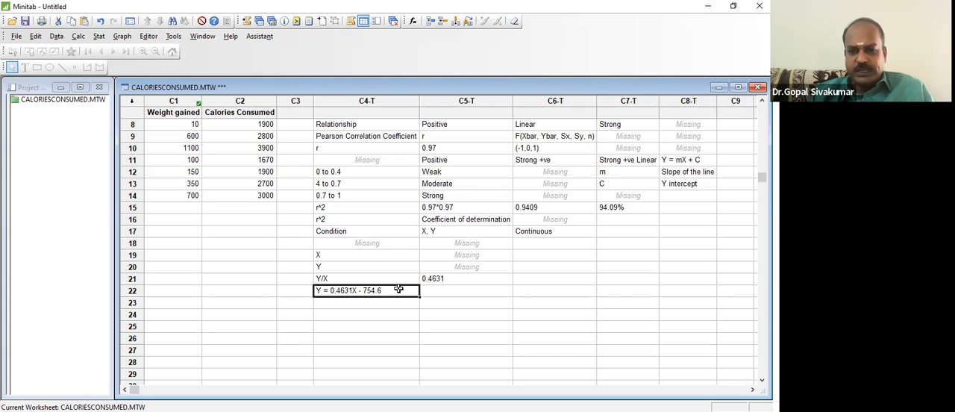
pyautogui.click(383, 267)
pyautogui.doubleClick(384, 267)
pyautogui.click(385, 309)
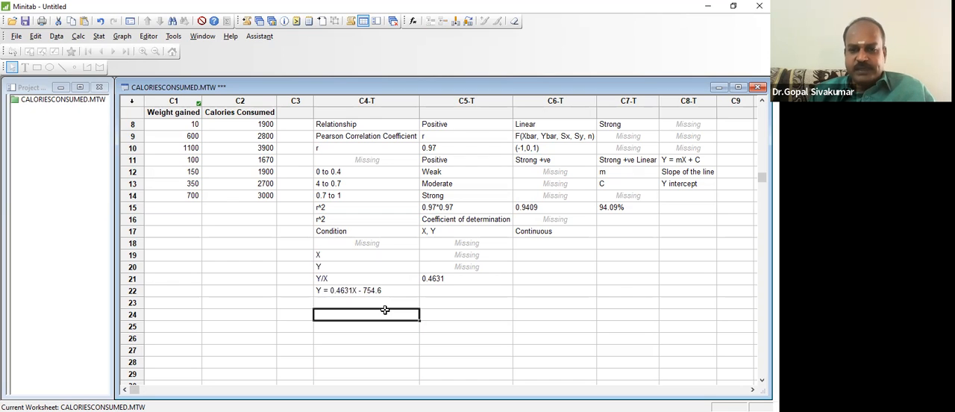
pyautogui.click(387, 290)
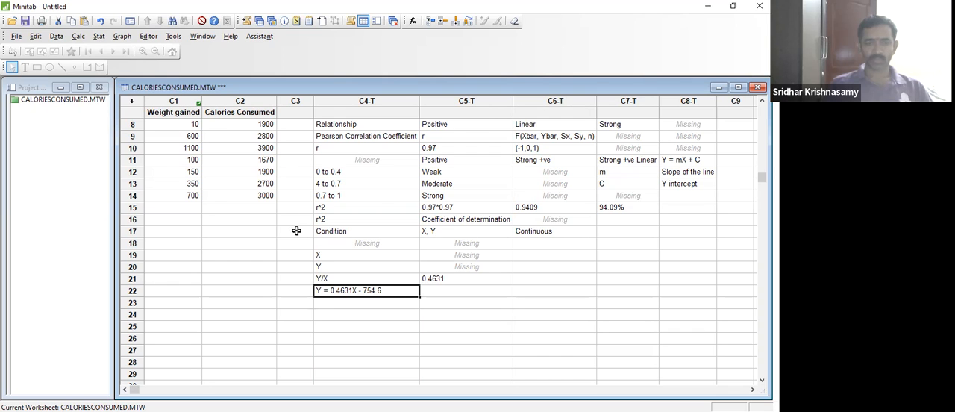
# - Highlight the Weight gained and Calories Consumed data from the column names down to row 14
pyautogui.click(165, 168)
pyautogui.press('Up')
pyautogui.press('Up')
pyautogui.press('Up')
pyautogui.press('Up')
pyautogui.press('Up')
pyautogui.press('Up')
pyautogui.press('Up')
pyautogui.press('Up')
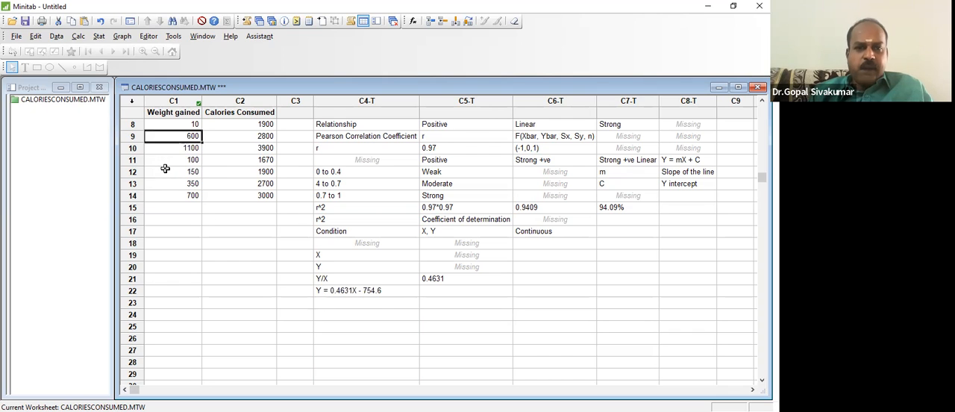
pyautogui.press('Up')
pyautogui.press('Up')
pyautogui.press('Up')
pyautogui.press('Up')
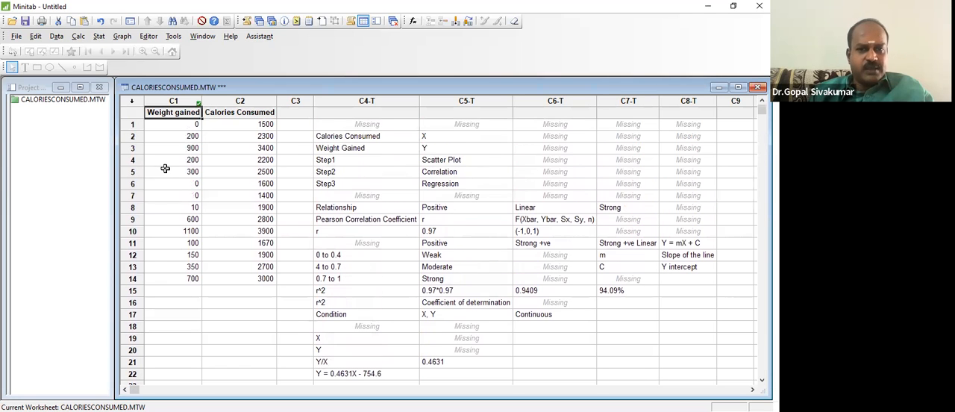
pyautogui.hotkey('shift', 'Right')
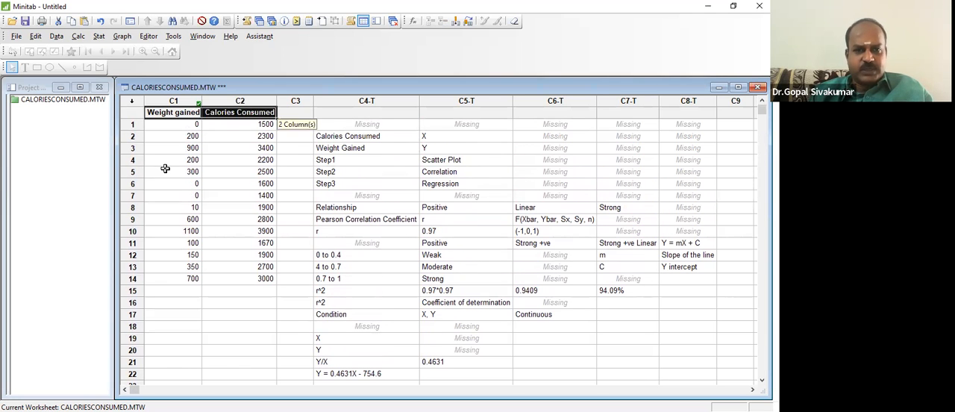
pyautogui.hotkey('shift', 'Down')
pyautogui.hotkey('shift', 'Down')
pyautogui.hotkey('shift', 'Down')
pyautogui.hotkey('shift', 'Down')
pyautogui.hotkey('shift', 'Down')
pyautogui.hotkey('shift', 'Down')
pyautogui.hotkey('shift', 'Down')
pyautogui.hotkey('shift', 'Down')
pyautogui.hotkey('shift', 'Down')
pyautogui.hotkey('shift', 'Down')
pyautogui.hotkey('shift', 'Down')
pyautogui.hotkey('shift', 'Down')
pyautogui.hotkey('shift', 'Down')
pyautogui.hotkey('shift', 'Down')
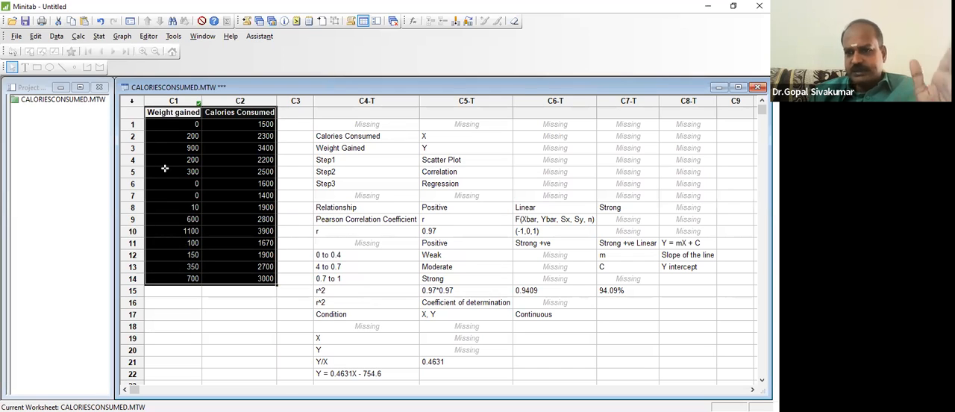
# - Enter 1850 as a new Calories Consumed value in row 15, below the existing data
pyautogui.press('Down')
pyautogui.press('Down')
pyautogui.press('Down')
pyautogui.press('Down')
pyautogui.press('Down')
pyautogui.press('Down')
pyautogui.press('Down')
pyautogui.press('Down')
pyautogui.press('Down')
pyautogui.press('Down')
pyautogui.press('Down')
pyautogui.press('Down')
pyautogui.press('Down')
pyautogui.press('Down')
pyautogui.press('Down')
pyautogui.press('Down')
pyautogui.press('Up')
pyautogui.press('Right')
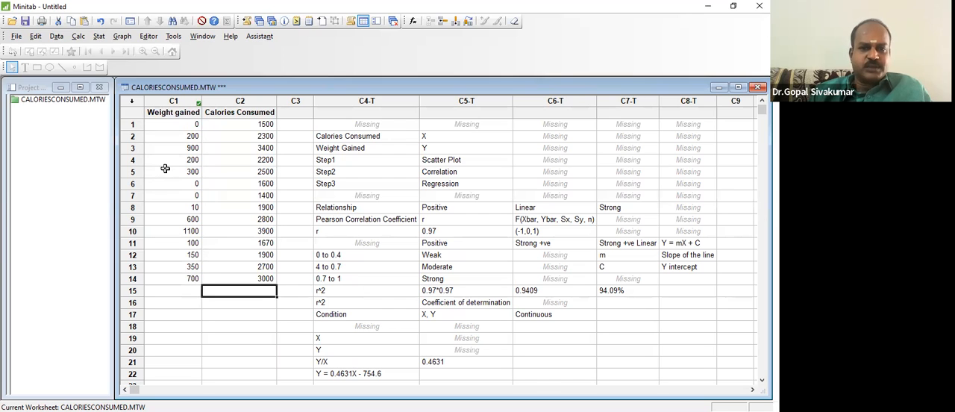
pyautogui.write('1850')
pyautogui.press('Return')
# - Try to enter "?" as the Weight gained value in row 15, and clear both entries from that row
pyautogui.press('Up')
pyautogui.press('Left')
pyautogui.write('?')
pyautogui.click(288, 337)
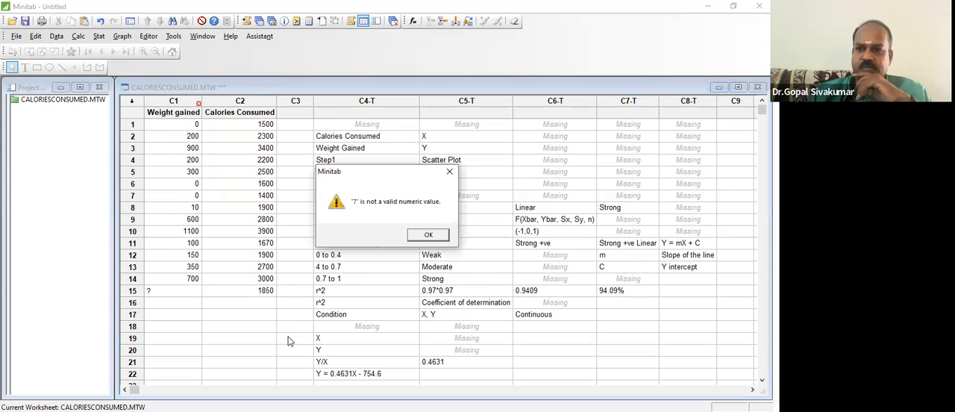
pyautogui.click(440, 235)
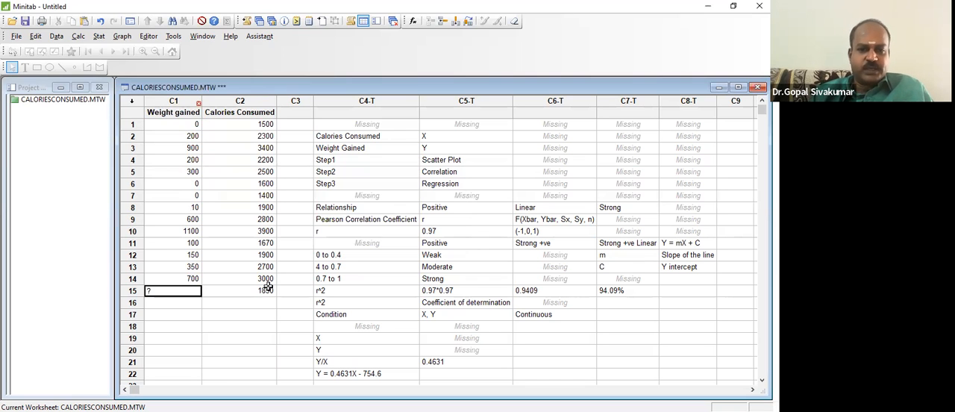
pyautogui.click(270, 290)
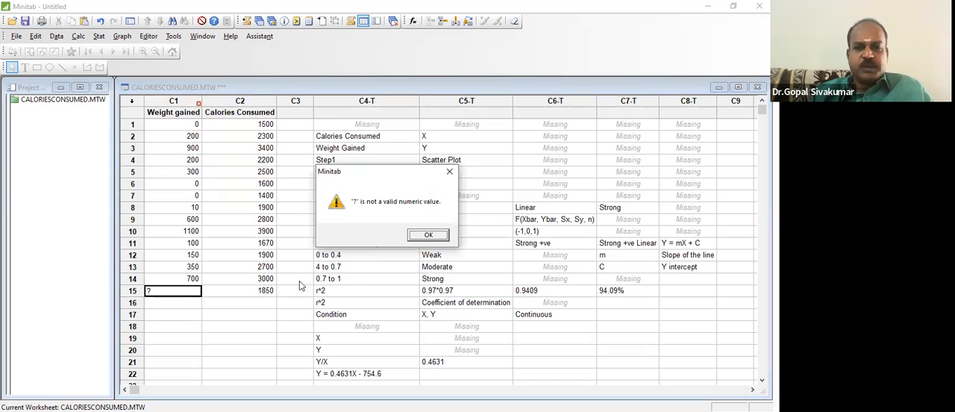
pyautogui.click(420, 235)
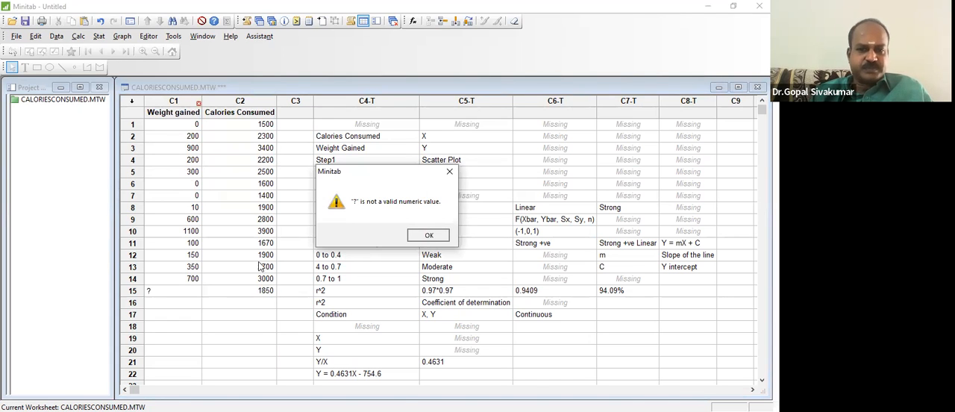
pyautogui.click(429, 234)
pyautogui.click(428, 235)
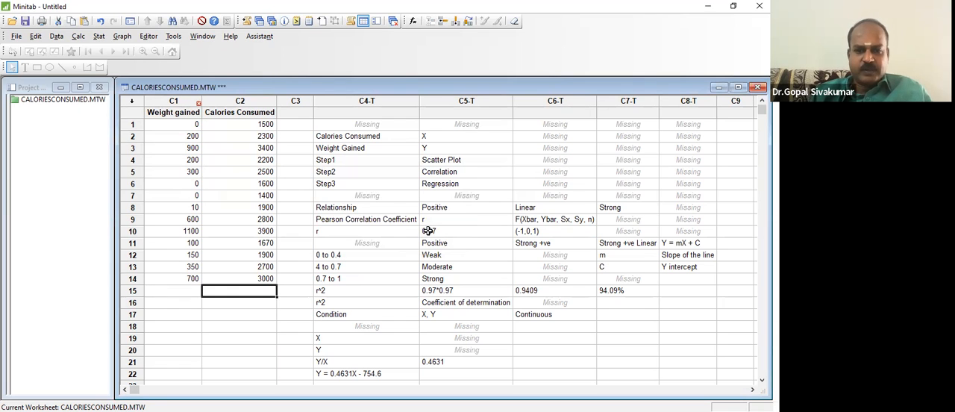
pyautogui.click(319, 318)
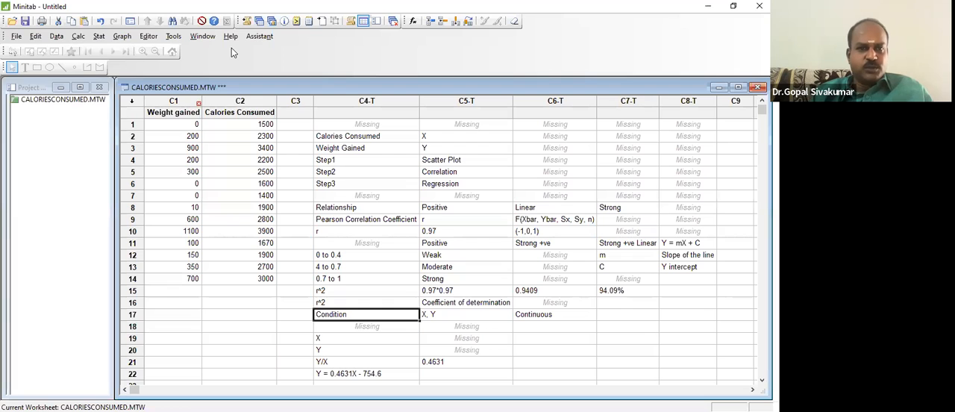
pyautogui.click(100, 36)
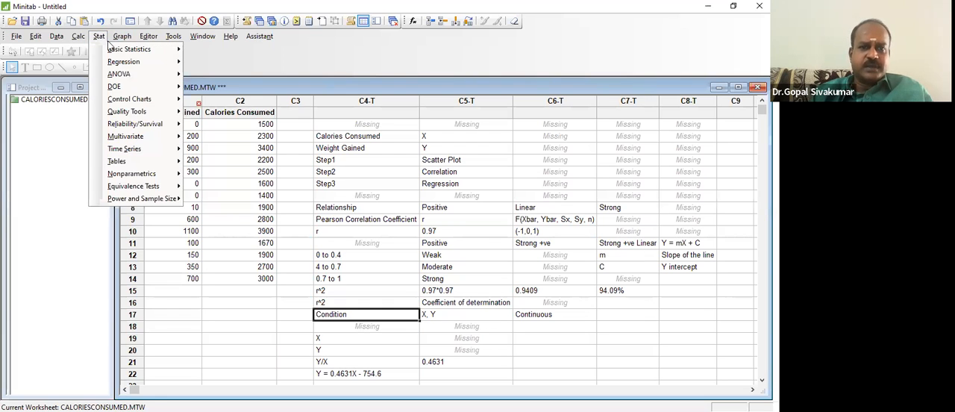
pyautogui.moveTo(104, 65)
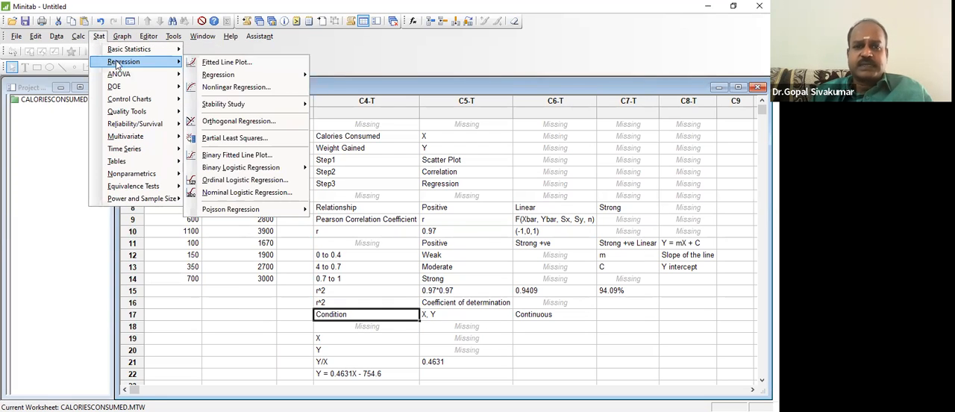
pyautogui.moveTo(210, 78)
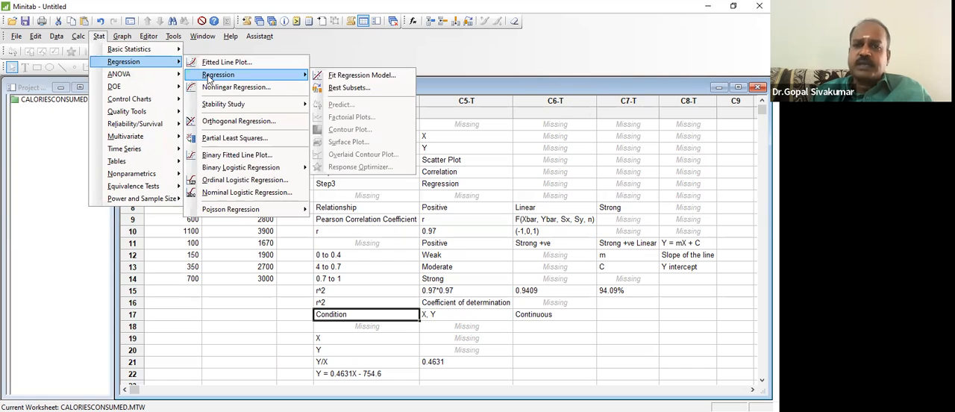
pyautogui.click(346, 76)
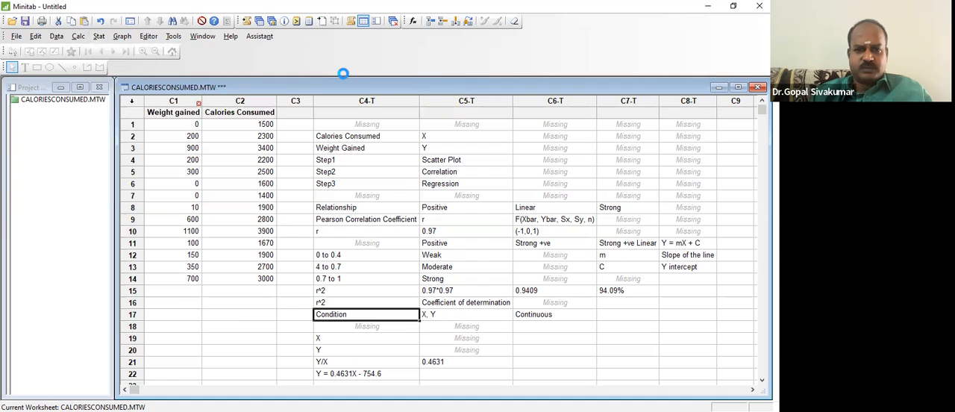
pyautogui.click(520, 316)
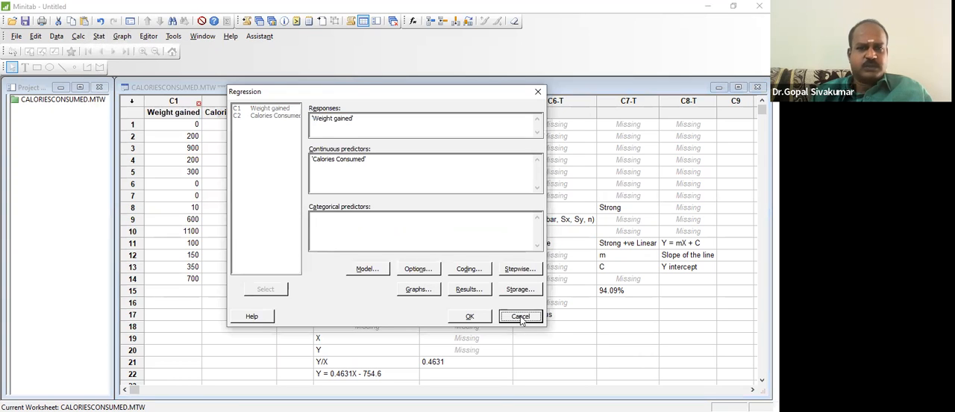
# - Fit a regression model with Weight gained as the response and Calories Consumed as the continuous predictor
pyautogui.click(98, 41)
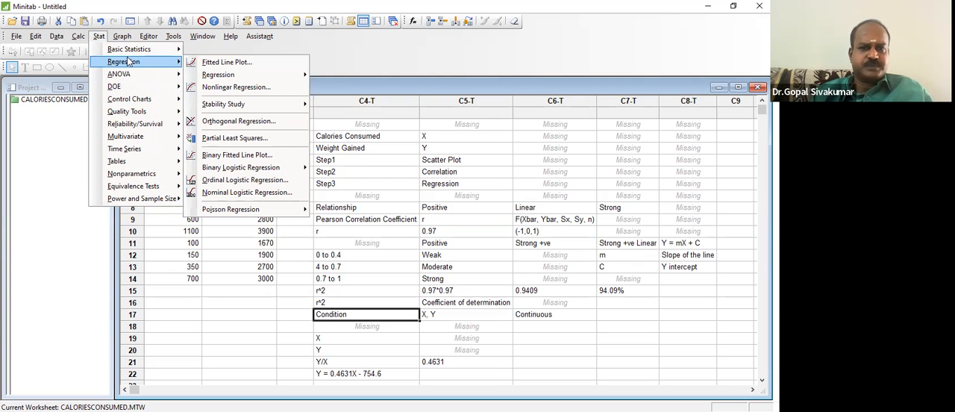
pyautogui.moveTo(234, 78)
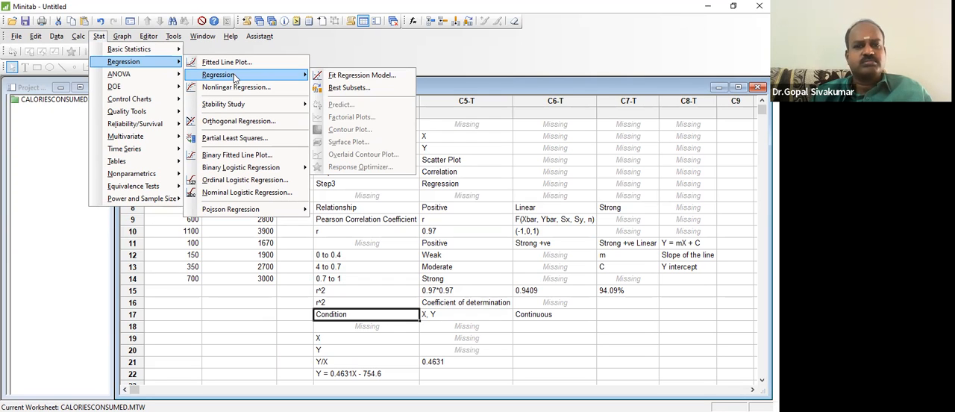
pyautogui.click(347, 77)
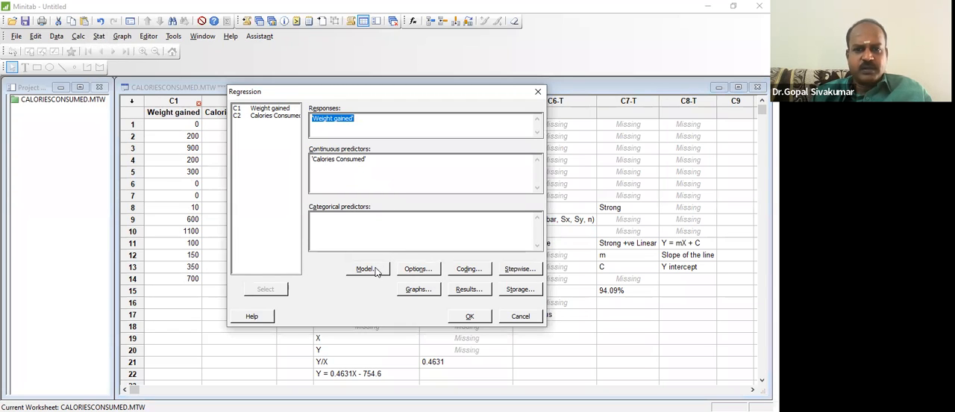
pyautogui.click(470, 317)
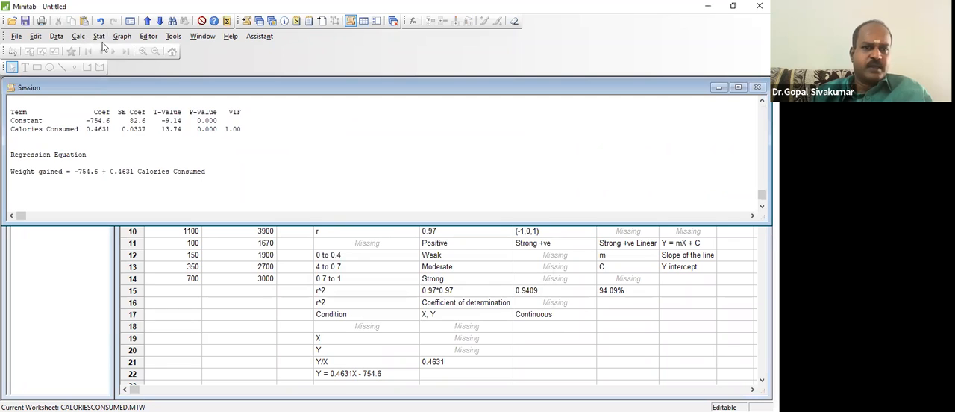
# - Predict Weight gained from the fitted regression model for an individual Calories Consumed value of 1850
pyautogui.click(98, 36)
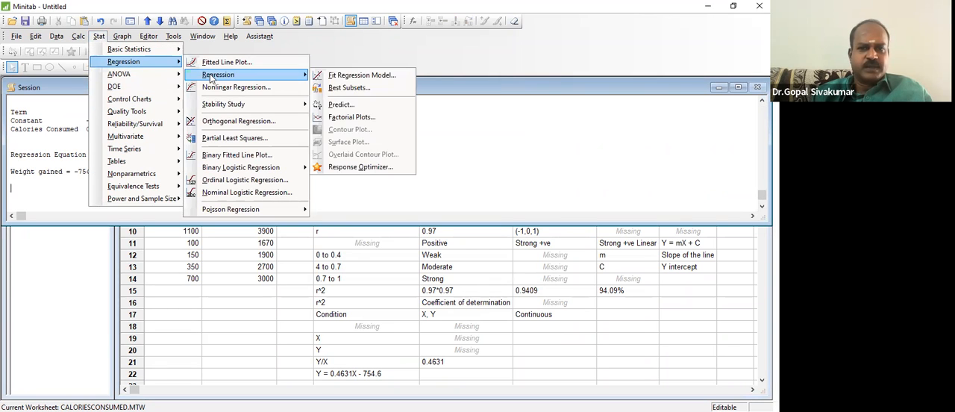
pyautogui.click(341, 106)
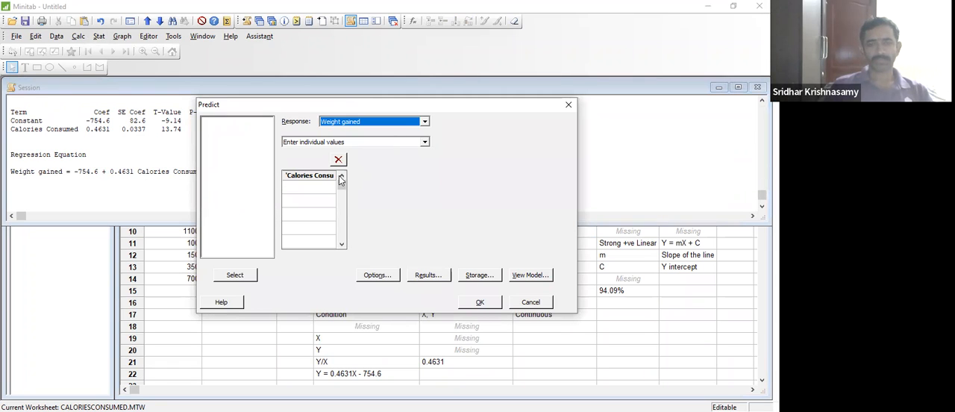
pyautogui.click(307, 186)
pyautogui.write('1')
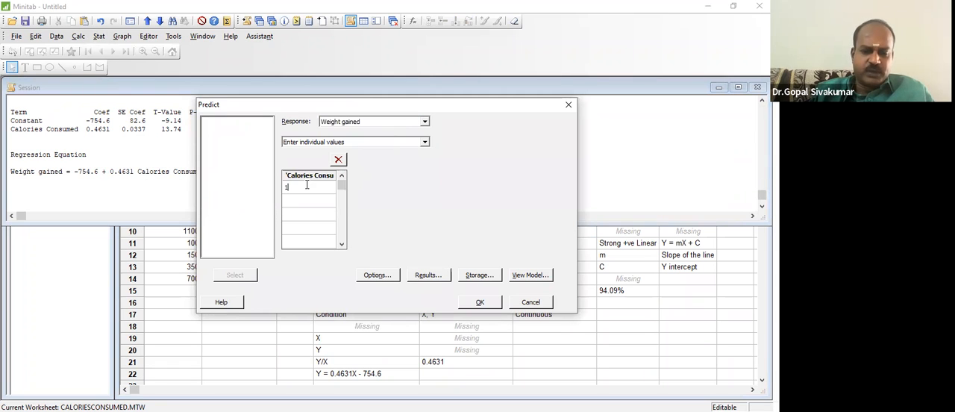
pyautogui.write('850')
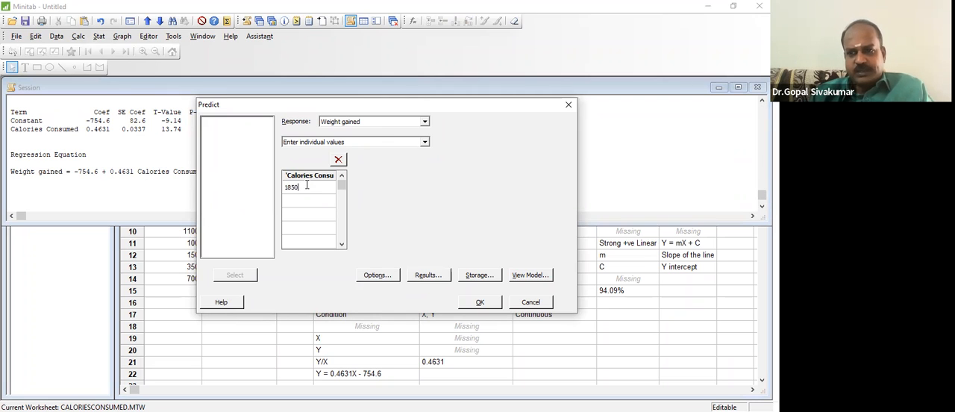
pyautogui.click(473, 299)
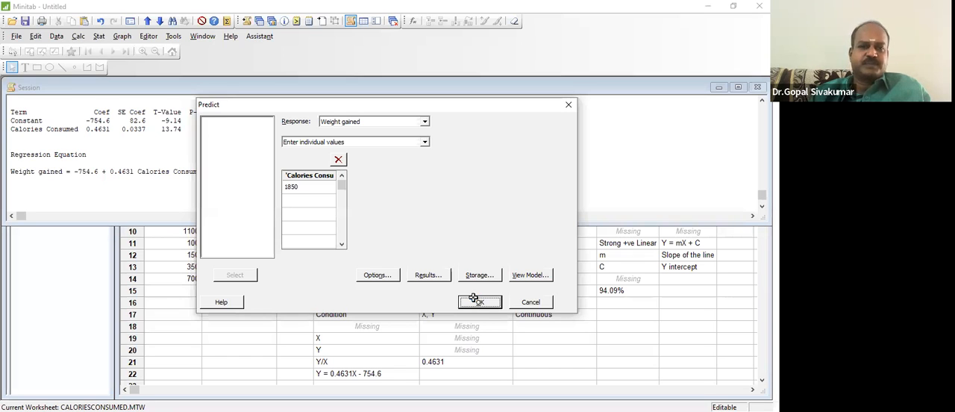
# - Highlight the Fit and SE Fit values in the prediction output to examine them
pyautogui.doubleClick(35, 171)
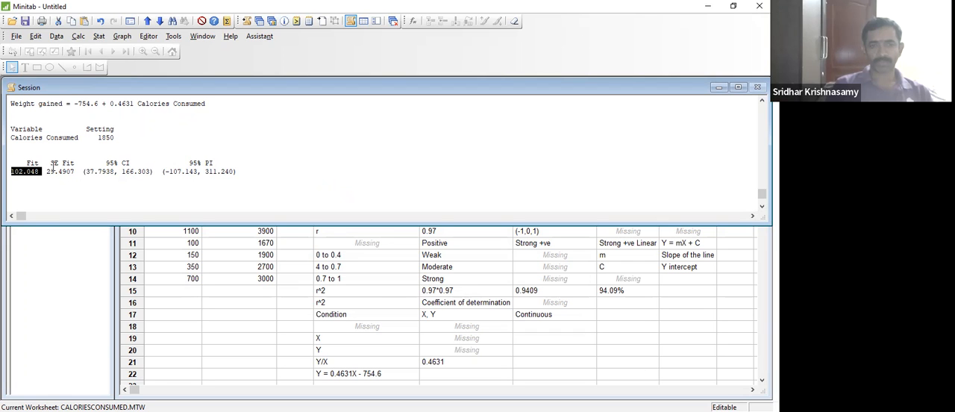
pyautogui.moveTo(51, 164); pyautogui.dragTo(76, 170)
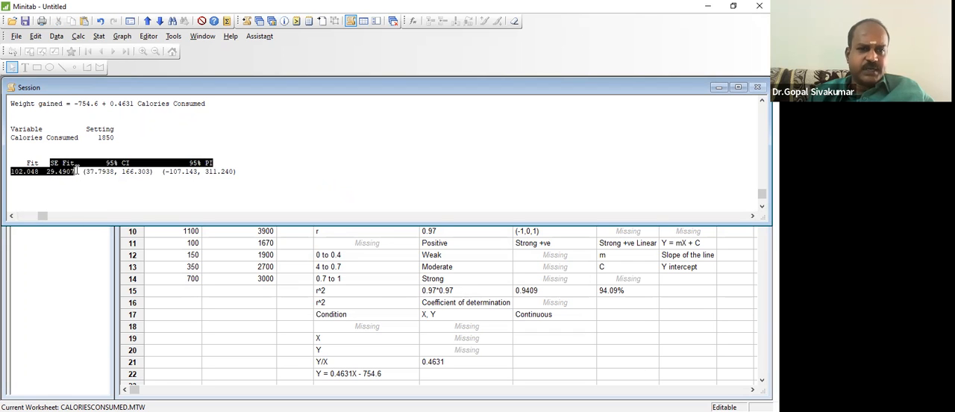
pyautogui.click(77, 170)
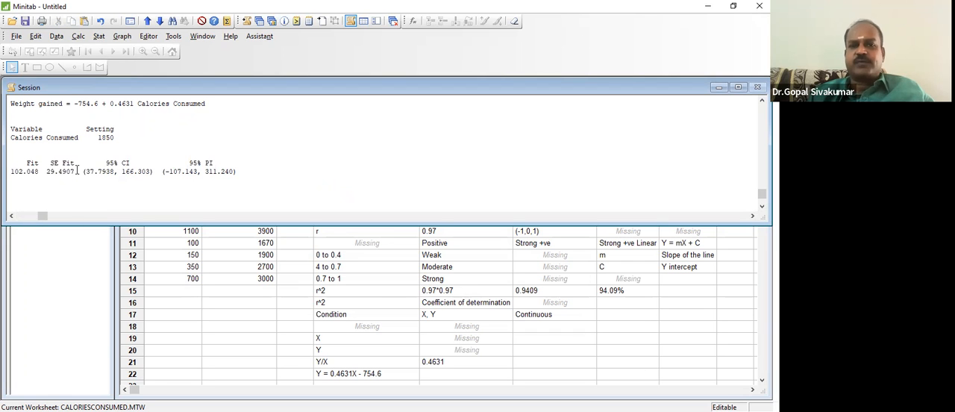
# - Write the notes "SE OF FIT", "95% CI" and "955 PI" on separate lines below the prediction output
pyautogui.click(249, 173)
pyautogui.write('SE ')
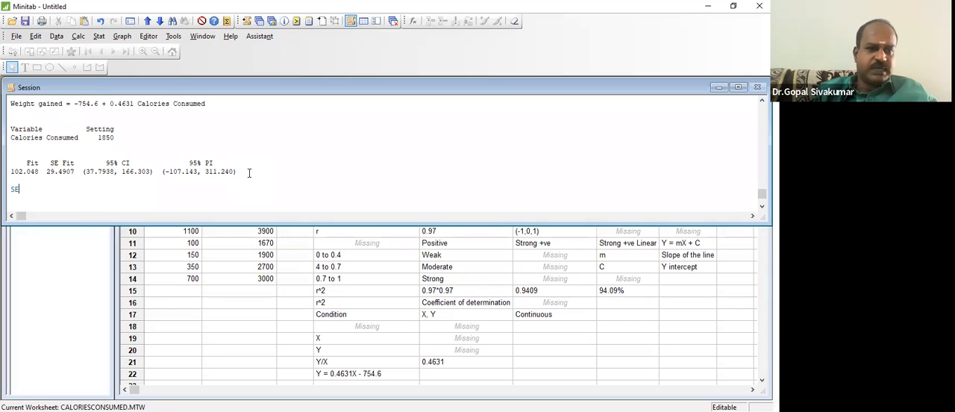
pyautogui.write('OF FIT')
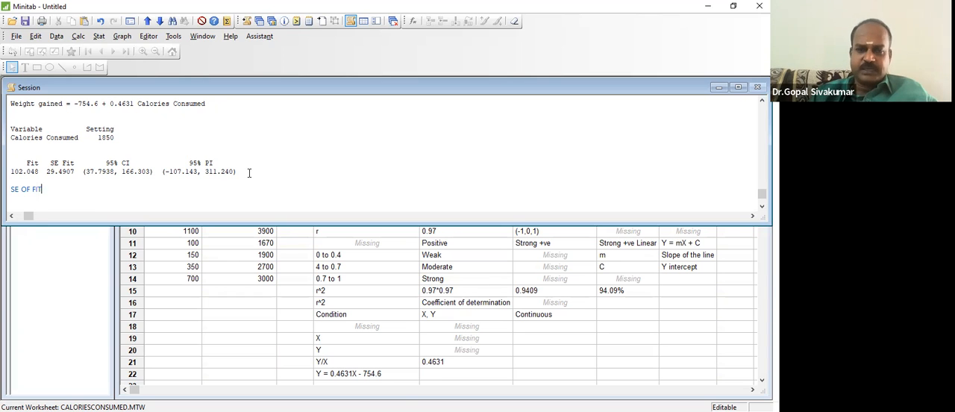
pyautogui.press('Return')
pyautogui.write('9')
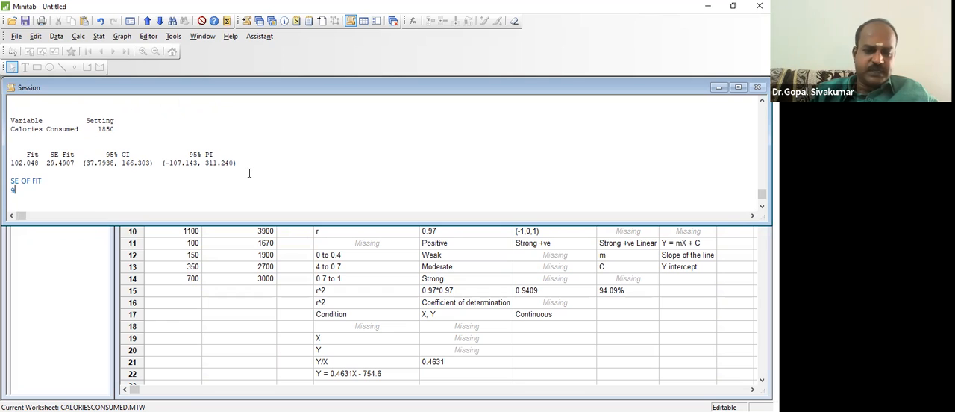
pyautogui.write('5% CI')
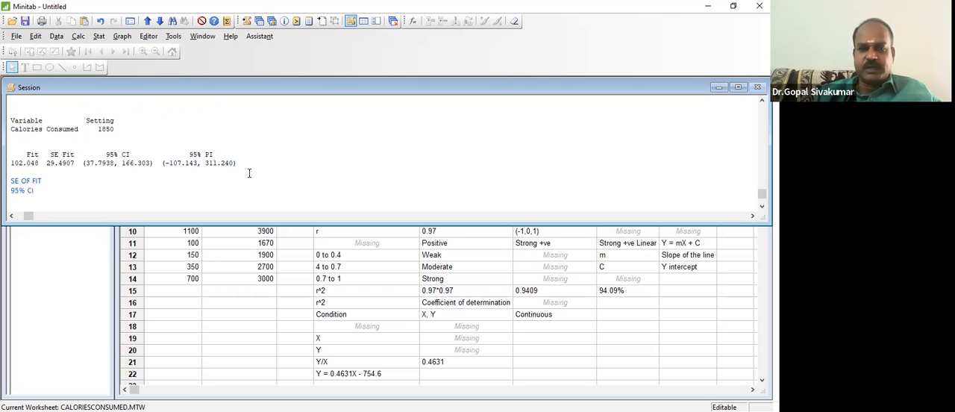
pyautogui.press('Return')
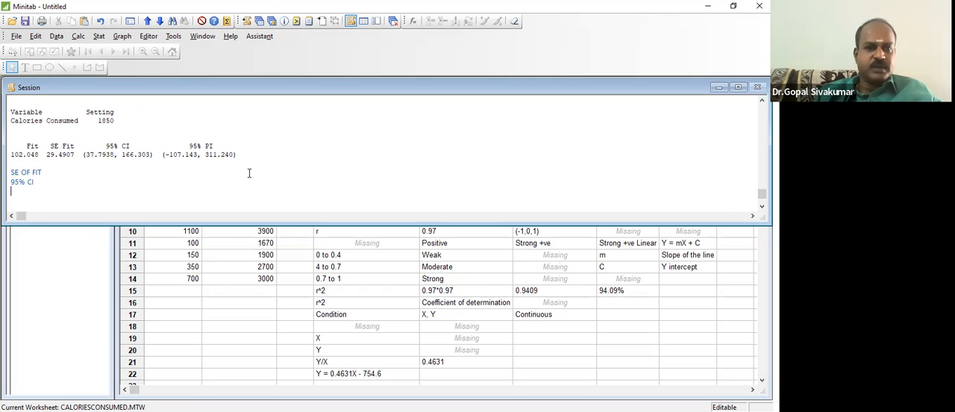
pyautogui.write('9')
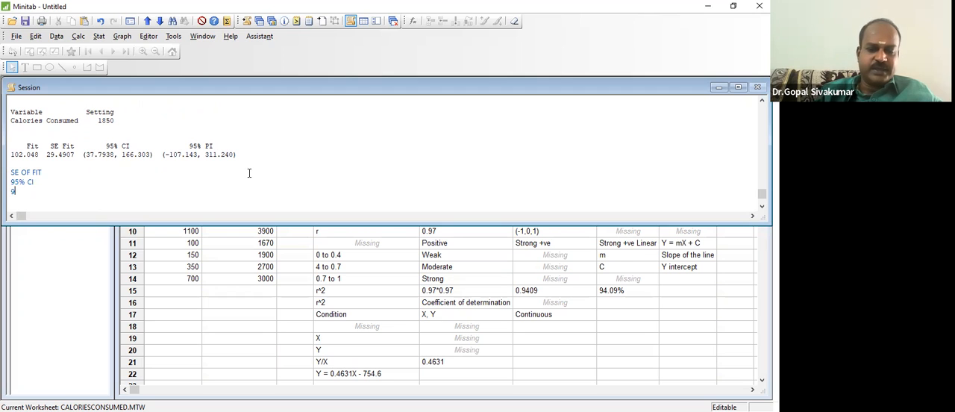
pyautogui.write('55 P')
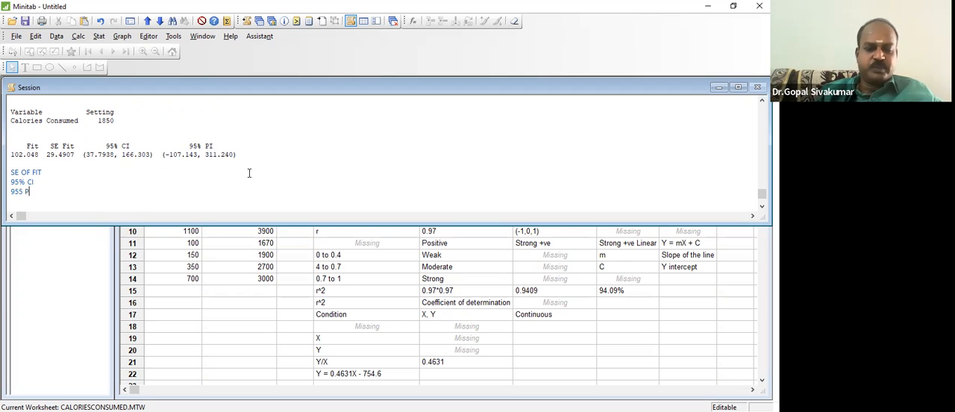
pyautogui.write('I')
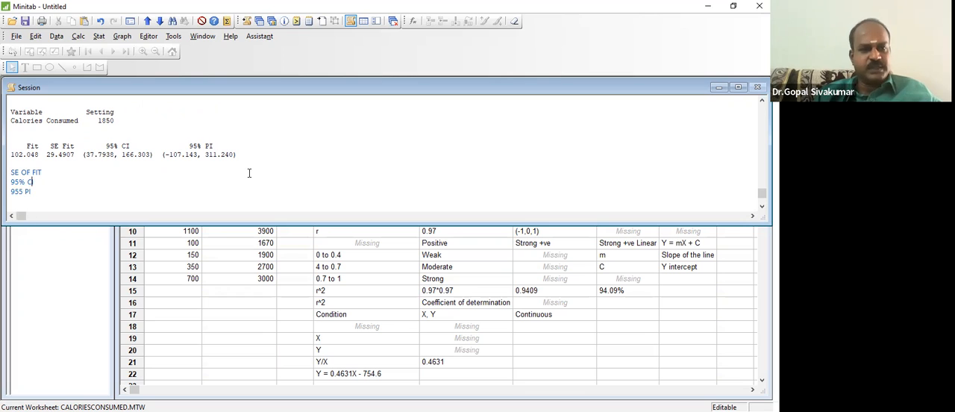
pyautogui.write(': Confidenc')
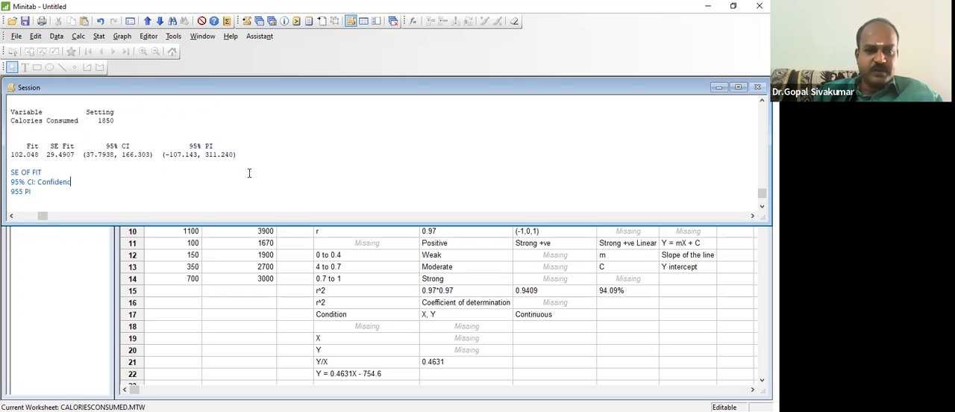
pyautogui.write('e Interval')
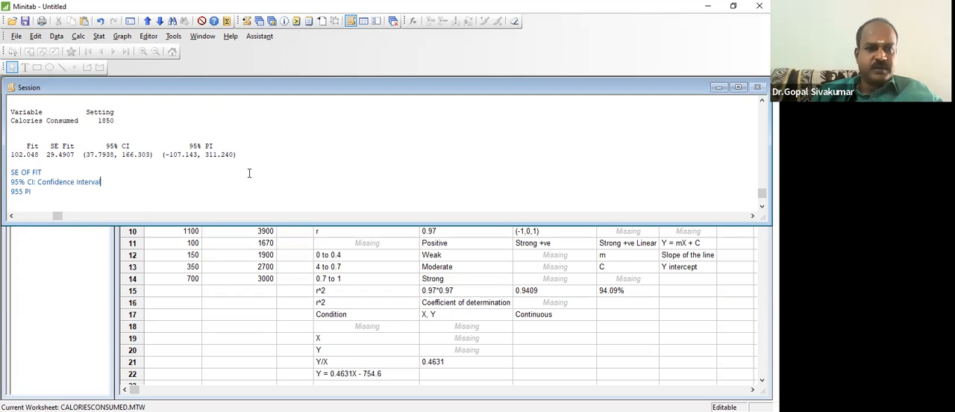
# - Extend the CI note with ": Confidence Interval" and the PI note with ": Prediction Interval"
pyautogui.press('Down')
pyautogui.write(': Pred')
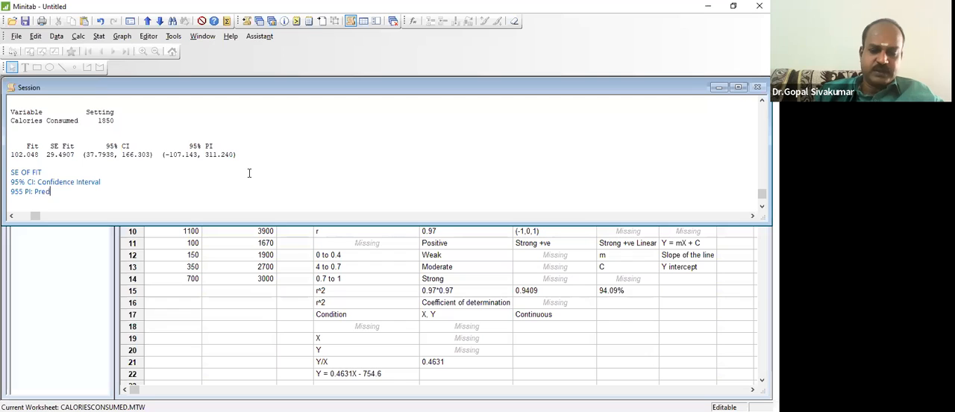
pyautogui.write('iction Interval')
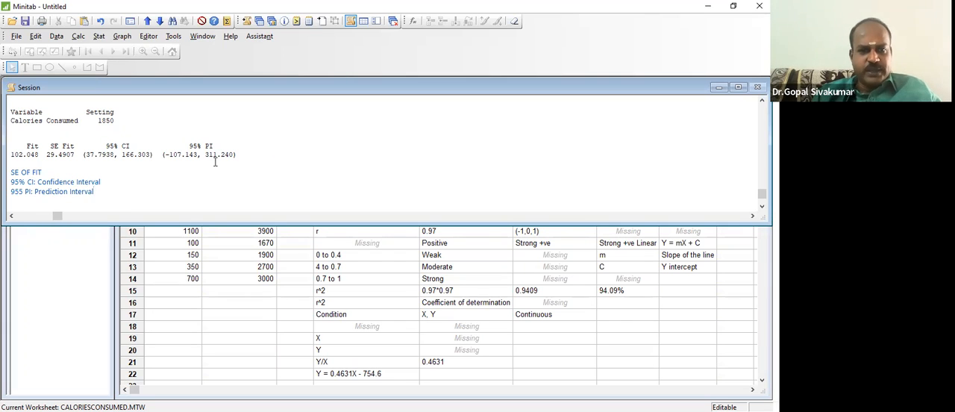
# - Highlight the 95% PI and 95% CI ranges in the prediction output to compare them
pyautogui.moveTo(162, 155); pyautogui.dragTo(240, 155)
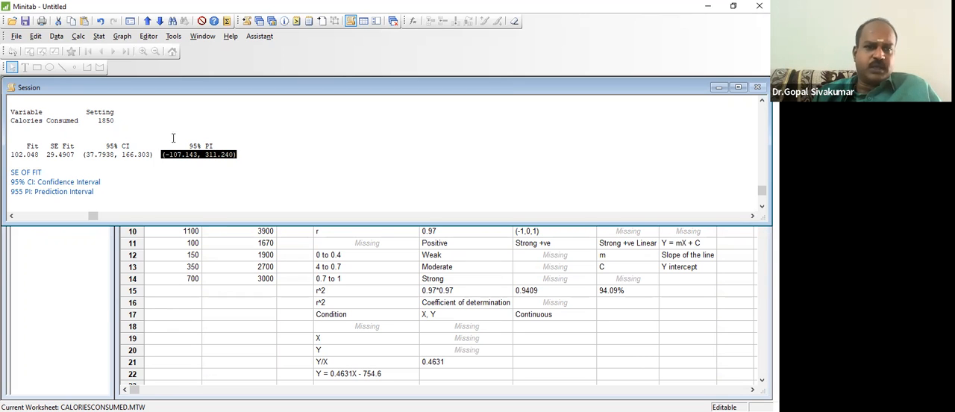
pyautogui.click(125, 120)
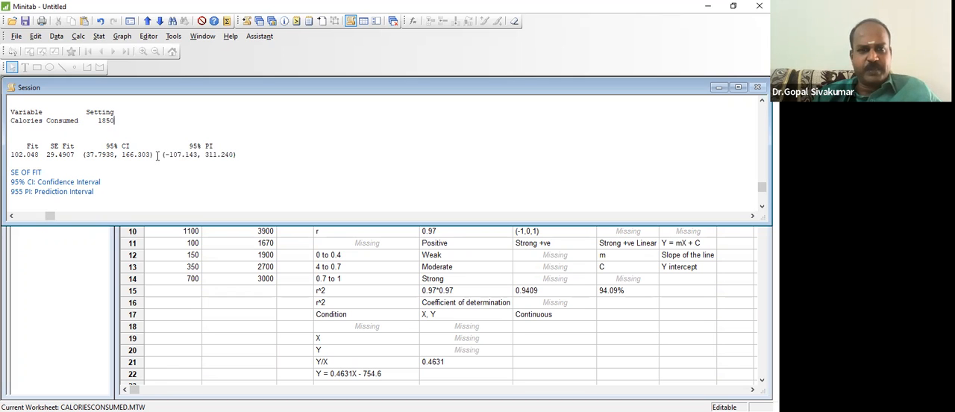
pyautogui.moveTo(158, 155); pyautogui.dragTo(247, 154)
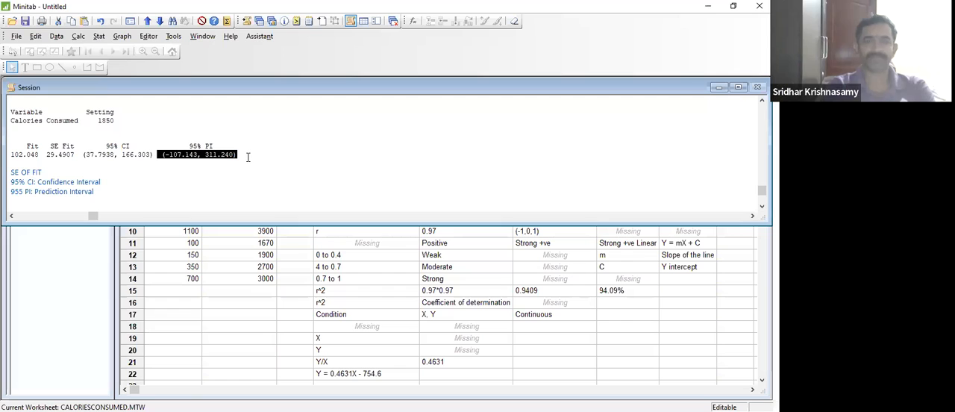
pyautogui.click(16, 154)
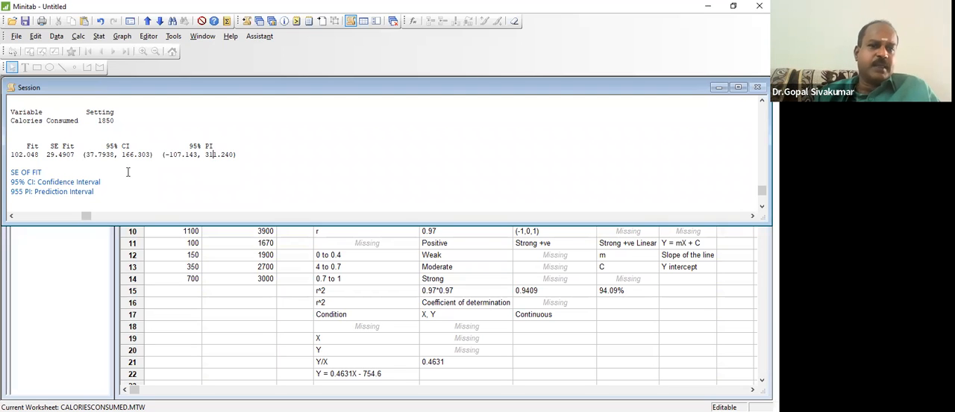
pyautogui.moveTo(101, 145); pyautogui.dragTo(154, 155)
pyautogui.click(154, 155)
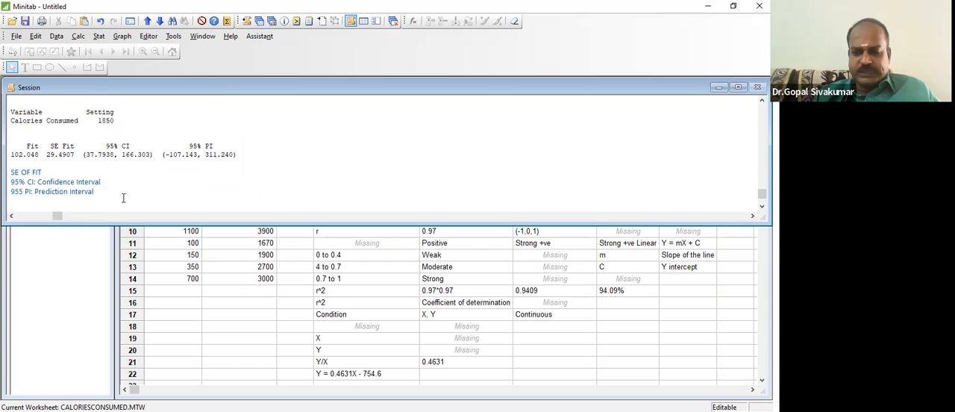
# - Add the note "Prediction Interval > Confidence Interval" on a new line below the PI note
pyautogui.press('Return')
pyautogui.write('Pred')
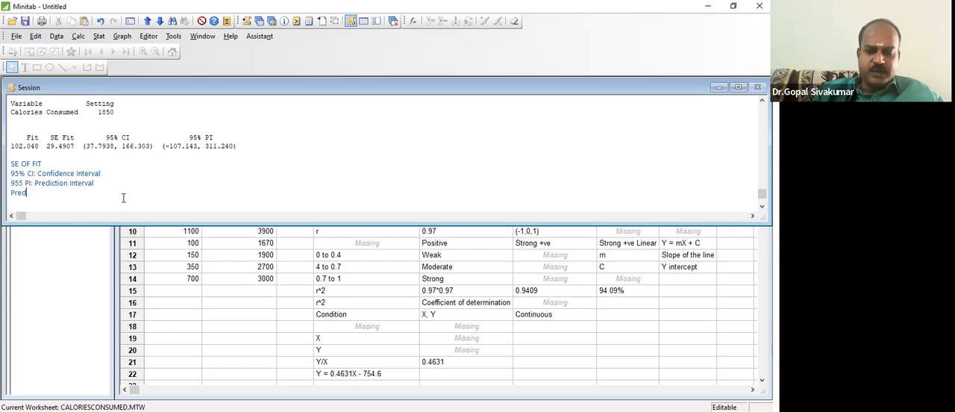
pyautogui.write('iction Interval')
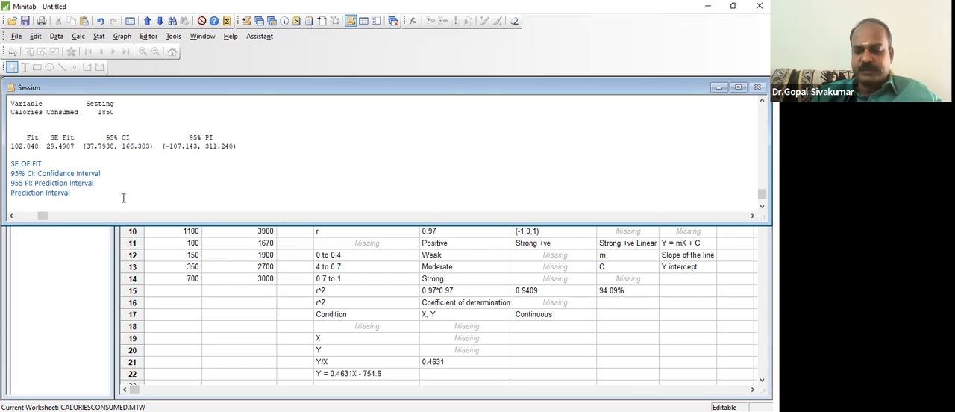
pyautogui.write(' > Confidence Interval')
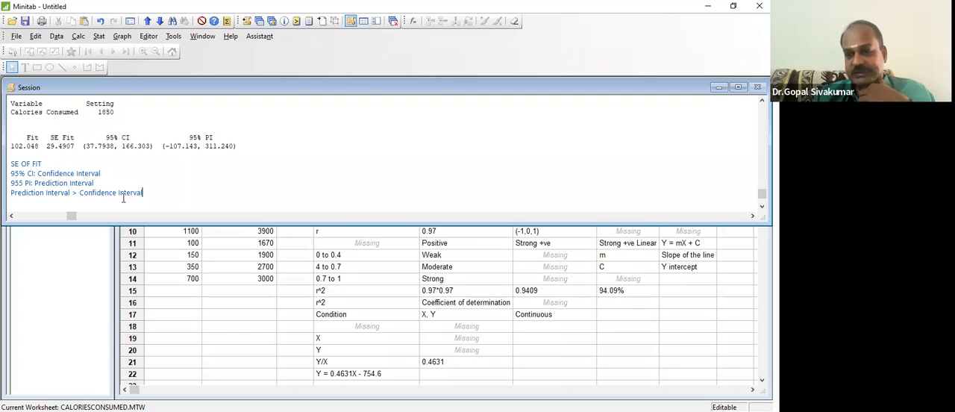
# - Insert "(Single value)" after Prediction Interval and "(average value)" after Confidence Interval in the comparison note, and start a new line below
pyautogui.press('Left')
pyautogui.press('Left')
pyautogui.press('Left')
pyautogui.press('Left')
pyautogui.press('Left')
pyautogui.press('Left')
pyautogui.press('Left')
pyautogui.press('Left')
pyautogui.press('Left')
pyautogui.press('Left')
pyautogui.press('Left')
pyautogui.press('Left')
pyautogui.press('Left')
pyautogui.press('Left')
pyautogui.press('Left')
pyautogui.press('Left')
pyautogui.press('Left')
pyautogui.press('Left')
pyautogui.press('Left')
pyautogui.press('Left')
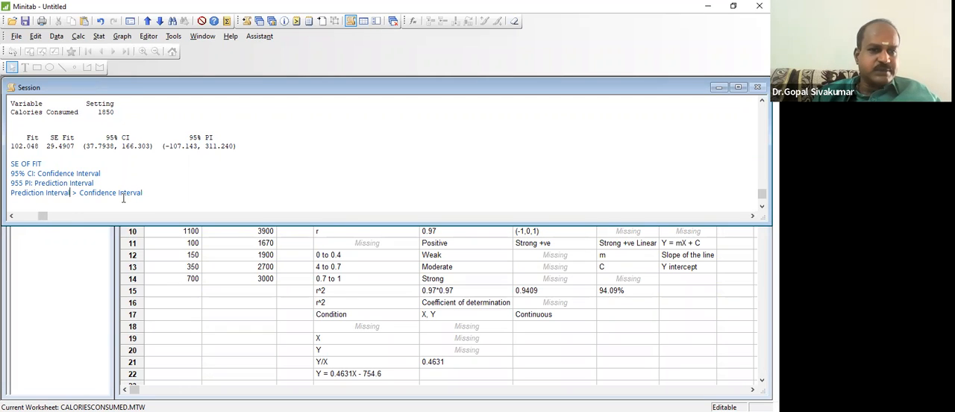
pyautogui.write('(Single')
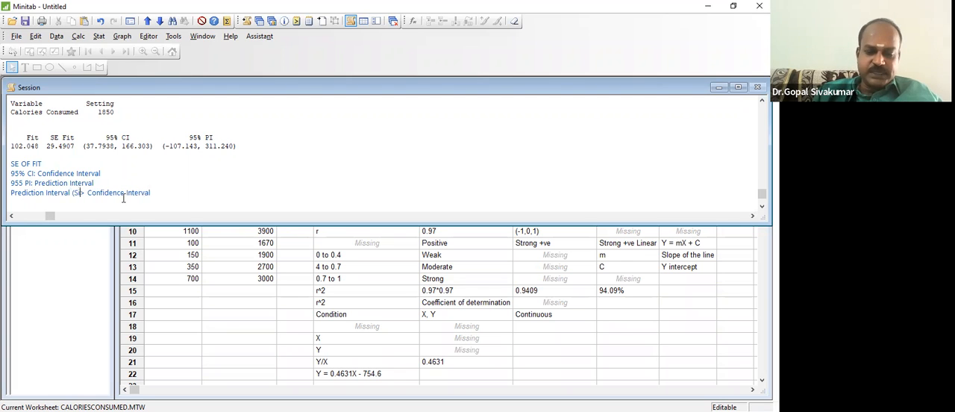
pyautogui.write(' val')
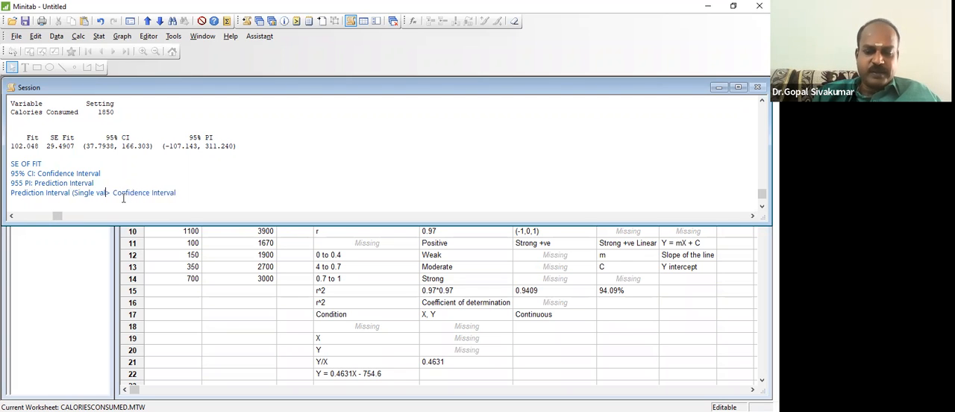
pyautogui.write('ue)')
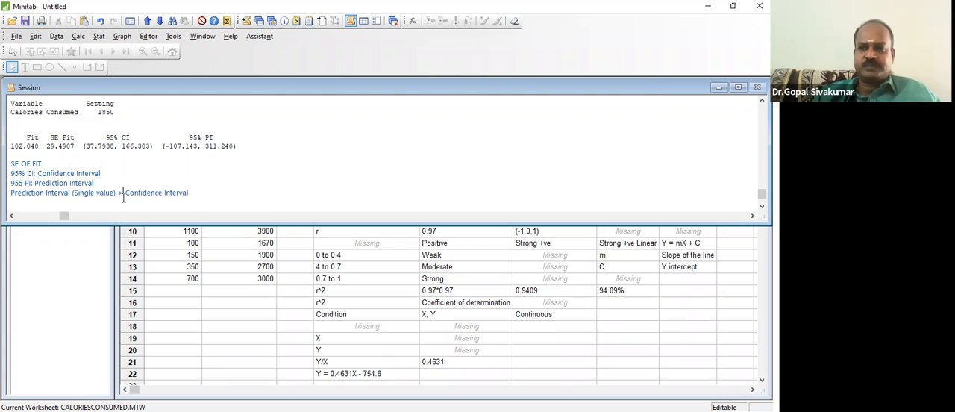
pyautogui.press('End')
pyautogui.write('(')
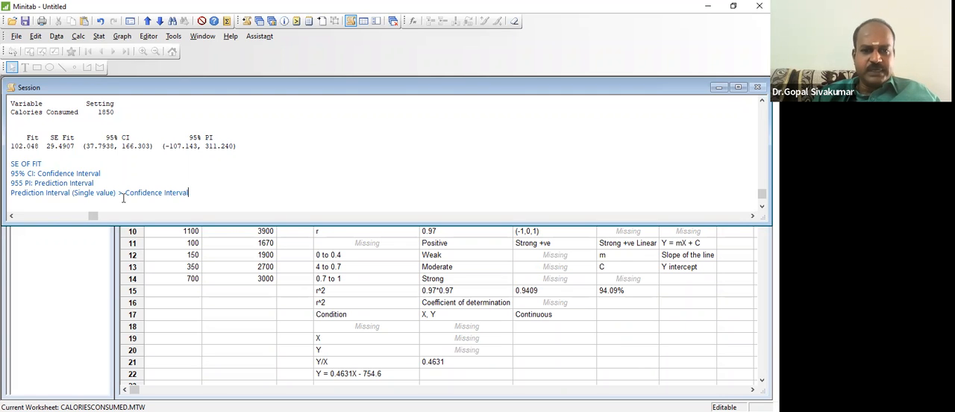
pyautogui.write('avera')
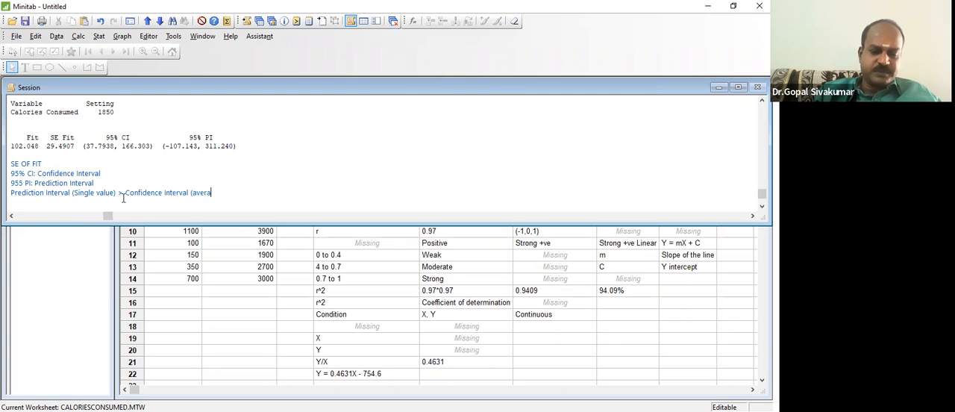
pyautogui.write('ge value)')
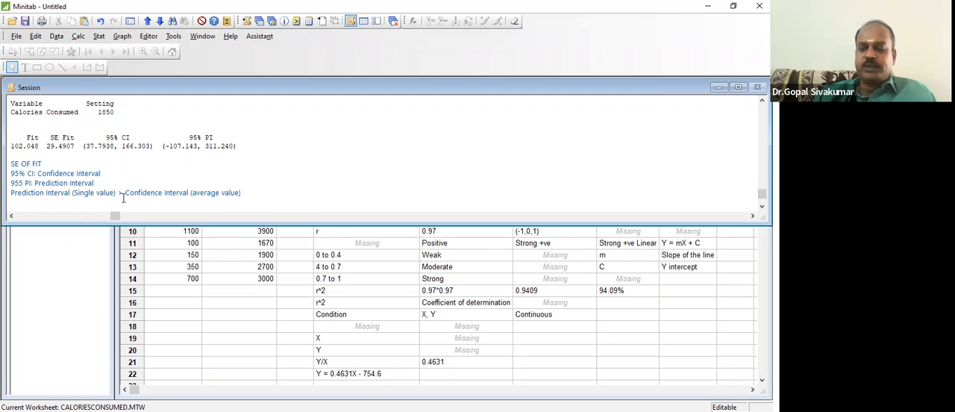
pyautogui.press('Return')
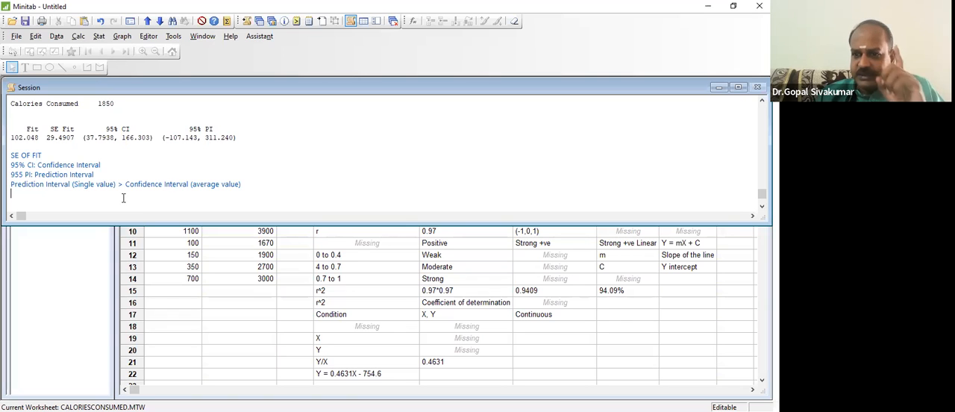
# - Highlight "Prediction Interval (Single value)" in the comparison note to examine it
pyautogui.press('Up')
pyautogui.hotkey('shift', 'Right')
pyautogui.hotkey('shift', 'Right')
pyautogui.hotkey('shift', 'Right')
pyautogui.hotkey('shift', 'Right')
pyautogui.hotkey('shift', 'Right')
pyautogui.hotkey('shift', 'Right')
pyautogui.hotkey('shift', 'Right')
pyautogui.hotkey('shift', 'Right')
pyautogui.hotkey('shift', 'Right')
pyautogui.hotkey('shift', 'Right')
pyautogui.hotkey('shift', 'Right')
pyautogui.hotkey('shift', 'Right')
pyautogui.hotkey('shift', 'Right')
pyautogui.hotkey('shift', 'Right')
pyautogui.hotkey('shift', 'Right')
pyautogui.hotkey('shift', 'Right')
pyautogui.hotkey('shift', 'Right')
pyautogui.hotkey('shift', 'Right')
pyautogui.hotkey('shift', 'Right')
pyautogui.hotkey('shift', 'Right')
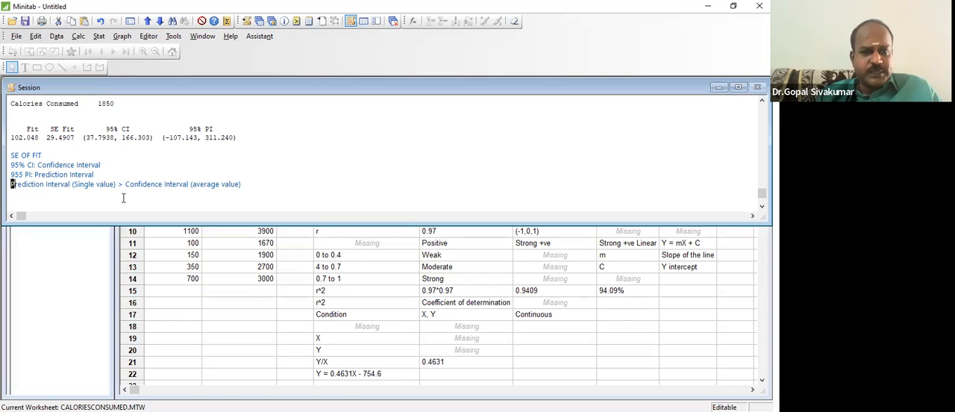
pyautogui.hotkey('shift', 'Right')
pyautogui.hotkey('shift', 'Right')
pyautogui.hotkey('shift', 'Right')
pyautogui.hotkey('shift', 'Right')
pyautogui.hotkey('shift', 'Right')
pyautogui.hotkey('shift', 'Right')
pyautogui.hotkey('shift', 'Right')
pyautogui.hotkey('shift', 'Right')
pyautogui.hotkey('shift', 'Right')
pyautogui.hotkey('shift', 'Right')
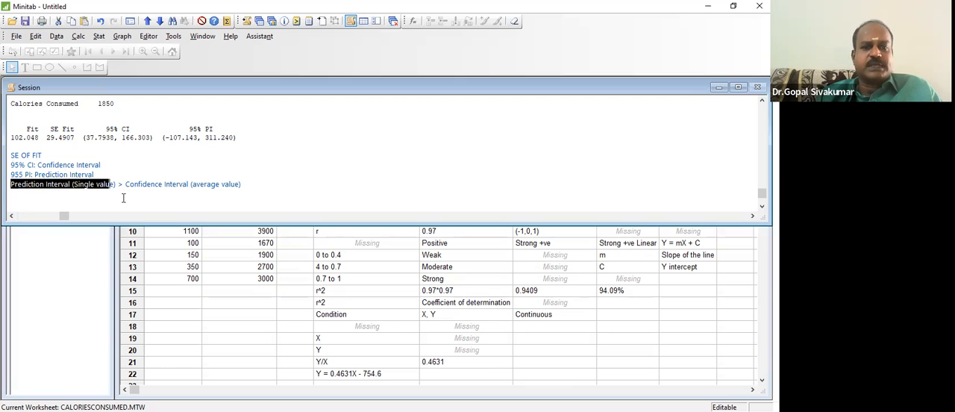
pyautogui.hotkey('shift', 'Right')
pyautogui.hotkey('shift', 'Left')
pyautogui.hotkey('shift', 'Right')
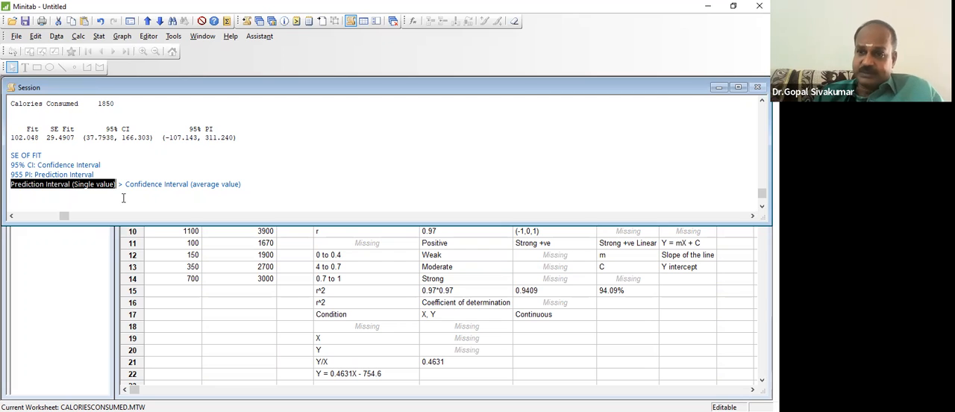
# - Highlight "Confidence Interval (average value)" in the comparison note to examine it
pyautogui.click(249, 182)
pyautogui.hotkey('shift', 'Left')
pyautogui.hotkey('shift', 'Left')
pyautogui.hotkey('shift', 'Left')
pyautogui.hotkey('shift', 'Left')
pyautogui.hotkey('shift', 'Left')
pyautogui.hotkey('shift', 'Left')
pyautogui.hotkey('shift', 'Left')
pyautogui.hotkey('shift', 'Left')
pyautogui.hotkey('shift', 'Left')
pyautogui.hotkey('shift', 'Left')
pyautogui.hotkey('shift', 'Left')
pyautogui.hotkey('shift', 'Left')
pyautogui.hotkey('shift', 'Left')
pyautogui.hotkey('shift', 'Left')
pyautogui.hotkey('shift', 'Left')
pyautogui.hotkey('shift', 'Left')
pyautogui.hotkey('shift', 'Left')
pyautogui.hotkey('shift', 'Left')
pyautogui.hotkey('shift', 'Left')
pyautogui.hotkey('shift', 'Left')
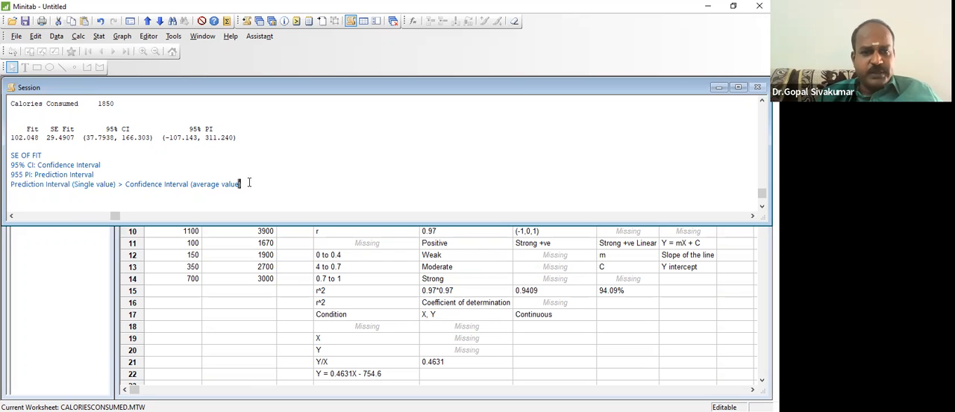
pyautogui.hotkey('shift', 'Right')
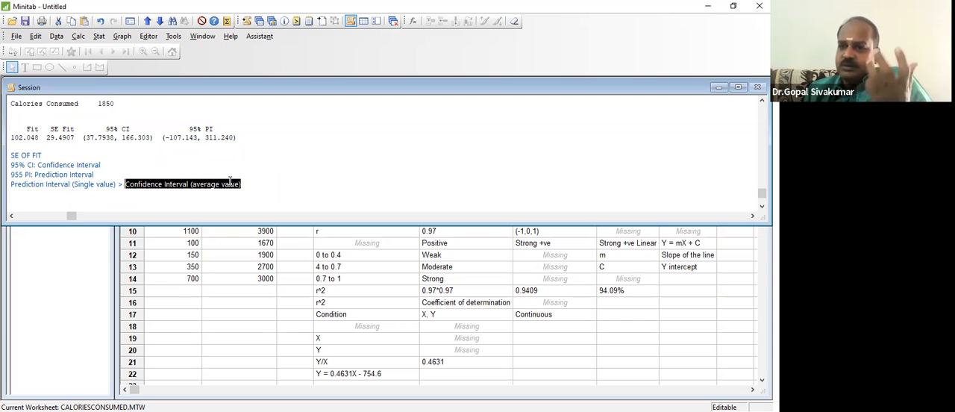
# - Highlight the 95% CI limits and the SE Fit value in the prediction output to relate them
pyautogui.click(120, 137)
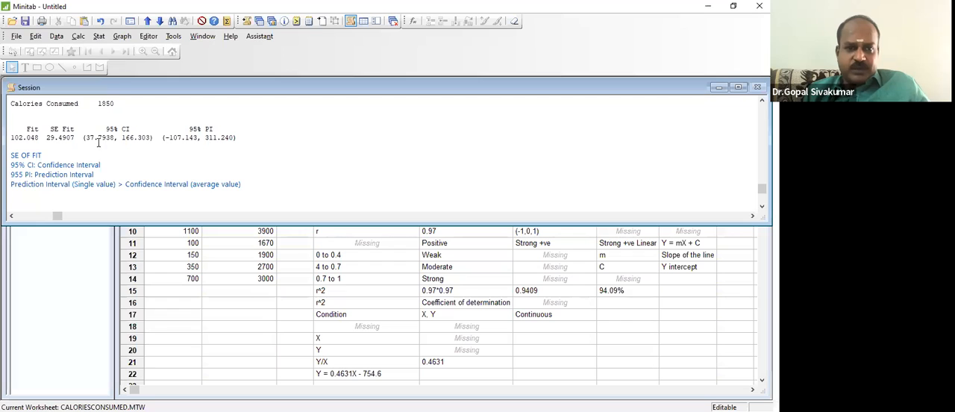
pyautogui.moveTo(86, 138); pyautogui.dragTo(151, 136)
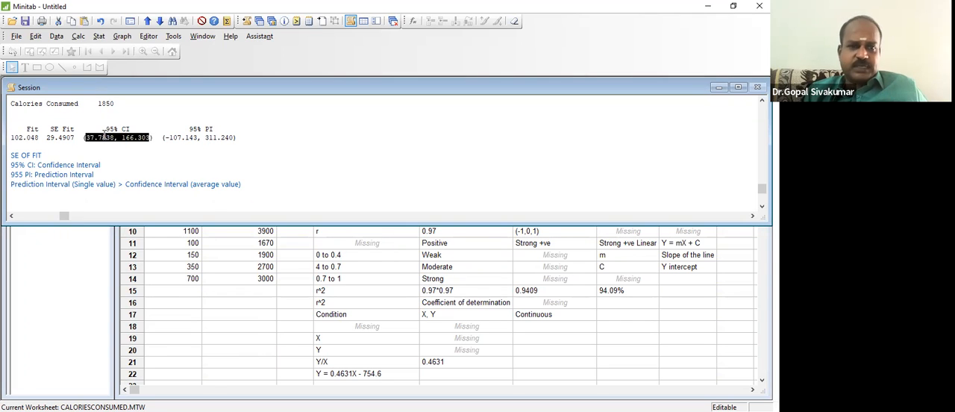
pyautogui.moveTo(75, 137); pyautogui.dragTo(47, 137)
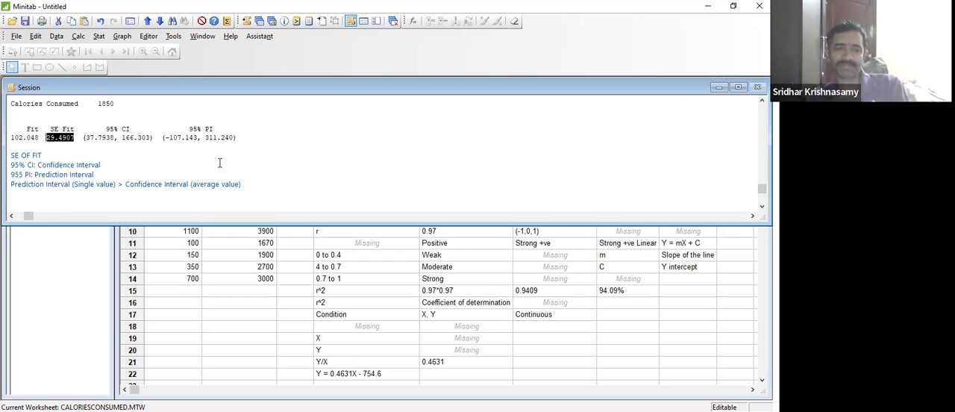
# - Write the note "CI = Fitted Value +/- 2 Std Error" below the interval comparison, separated by a blank line
pyautogui.click(278, 187)
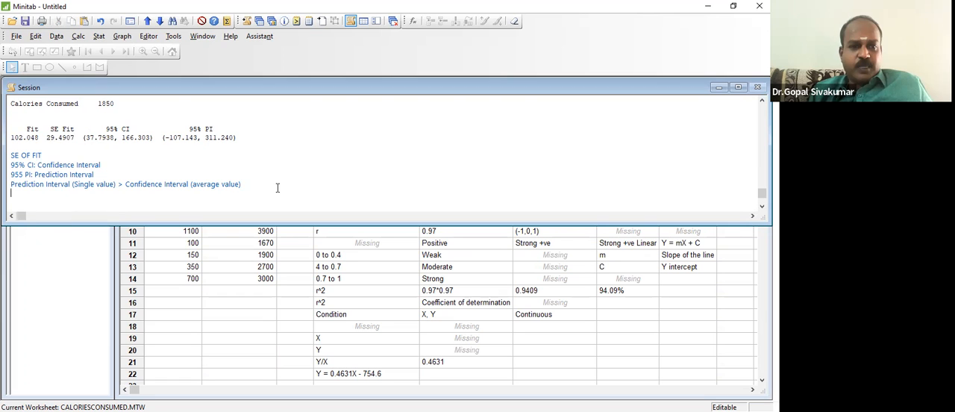
pyautogui.press('Return')
pyautogui.write('CI = ')
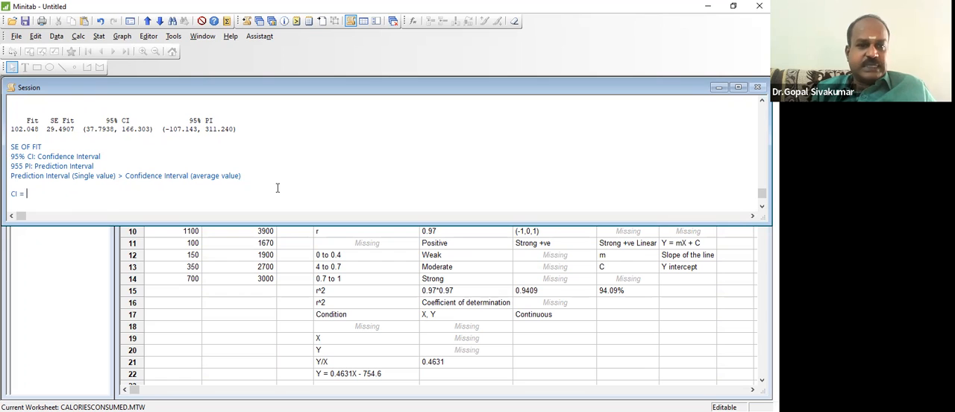
pyautogui.write('Fitted Value +/-')
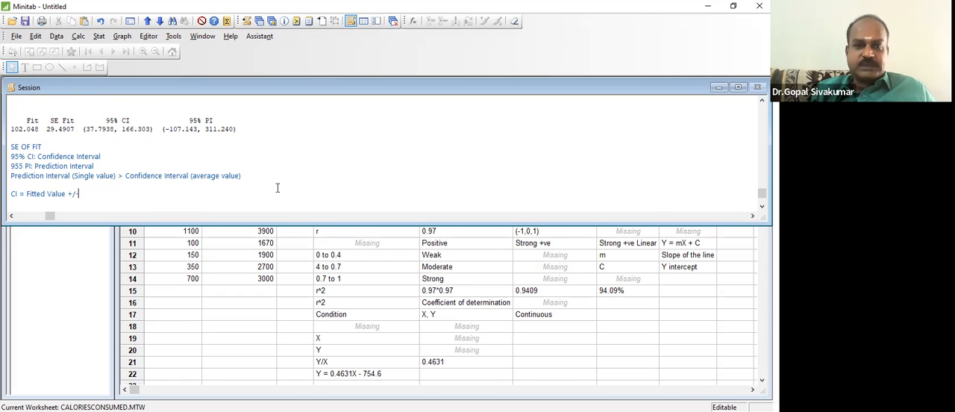
pyautogui.write(' 2 SE\\')
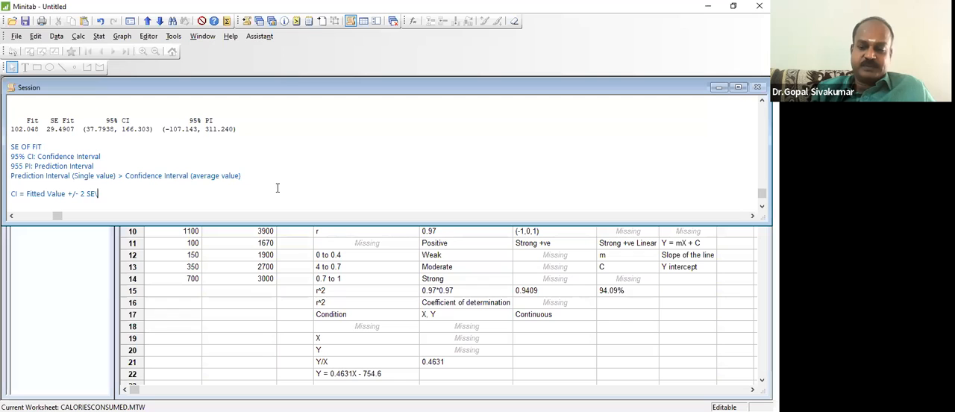
pyautogui.press('BackSpace')
pyautogui.write('td ')
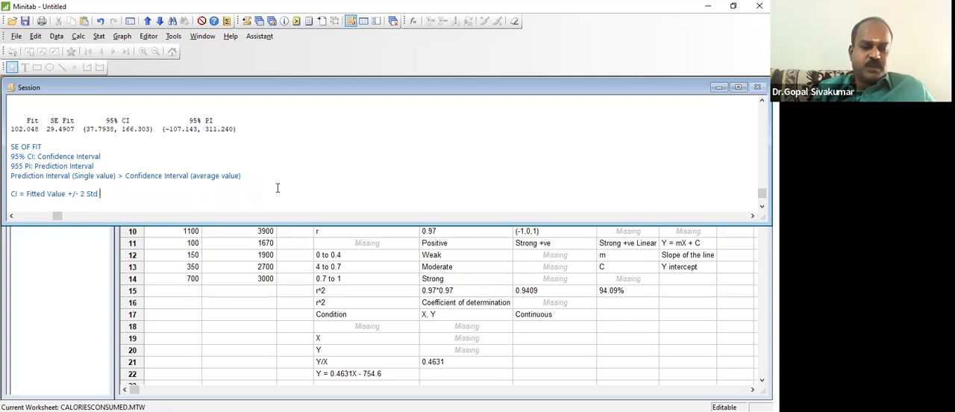
pyautogui.write('Error')
pyautogui.press('Return')
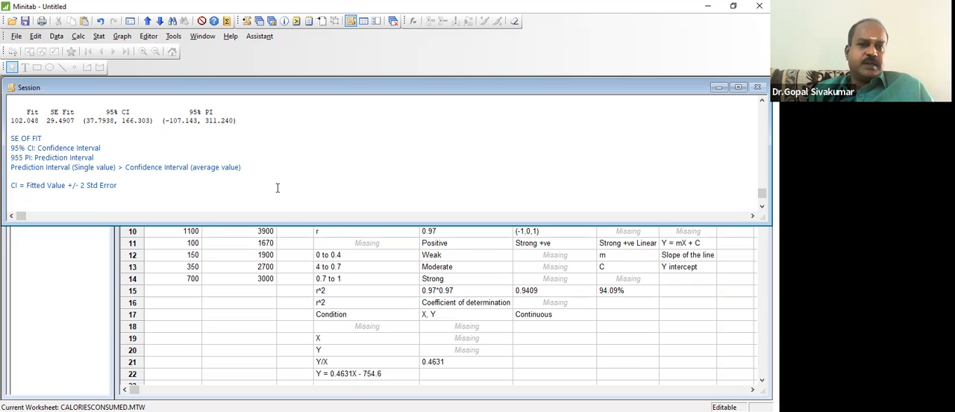
pyautogui.click(56, 121)
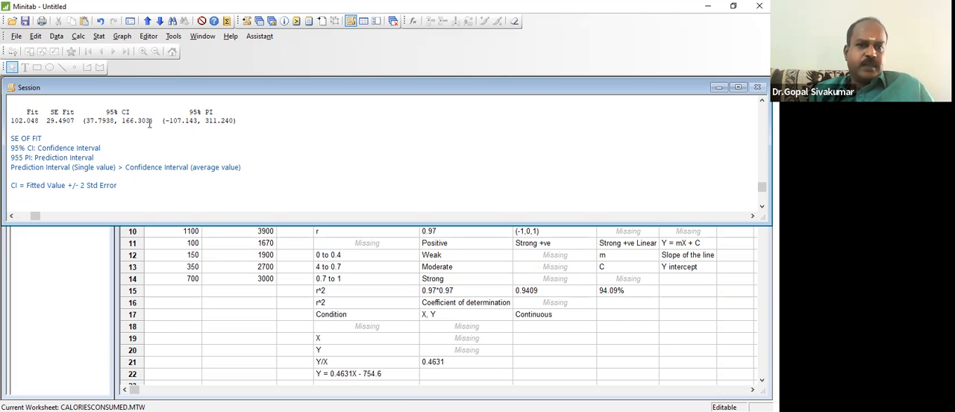
# - Examine the 95% CI limits against the fitted value in the prediction output
pyautogui.click(131, 120)
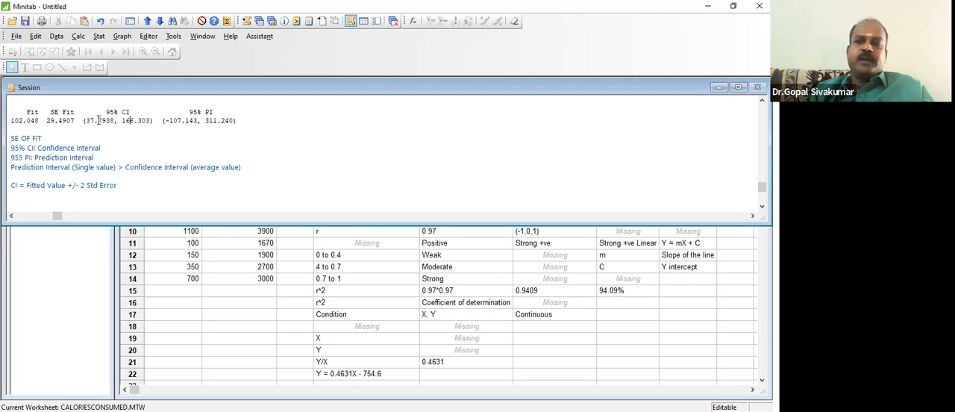
pyautogui.click(19, 121)
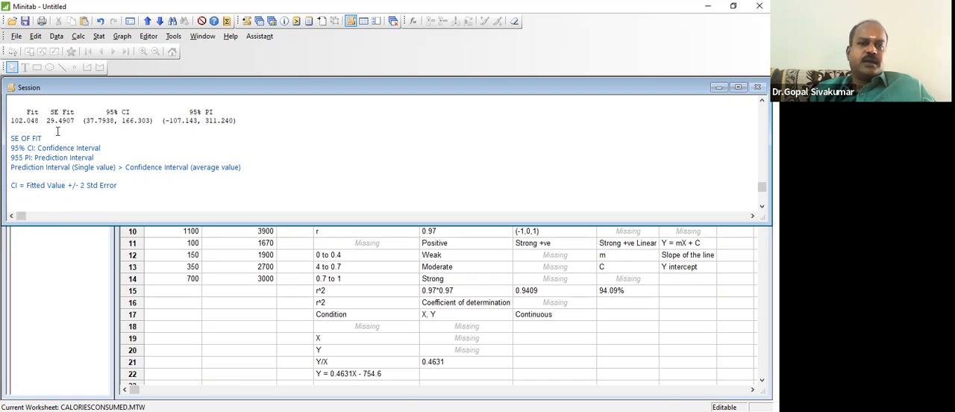
pyautogui.click(97, 122)
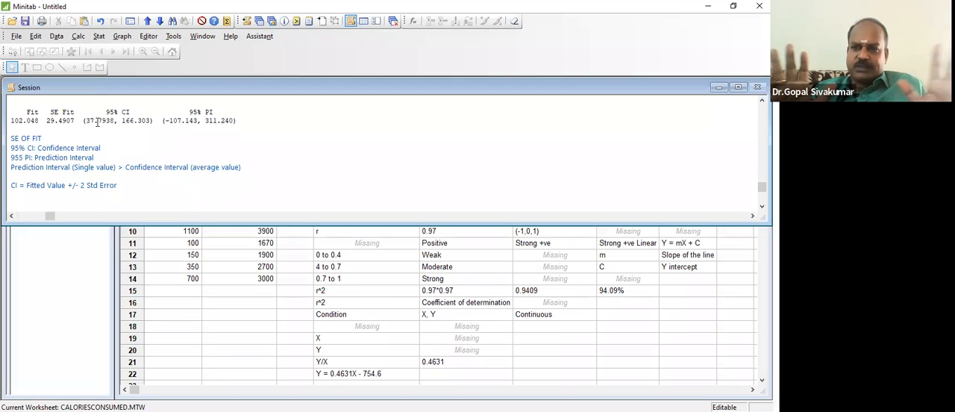
# - Change the standard error multiplier in the CI formula note to 1.96
pyautogui.click(118, 185)
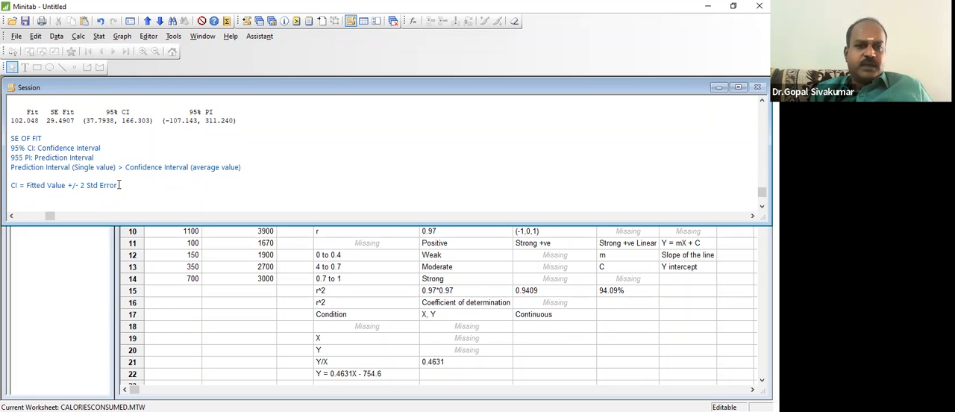
pyautogui.click(86, 185)
pyautogui.hotkey('shift', 'Left')
pyautogui.write('1.96')
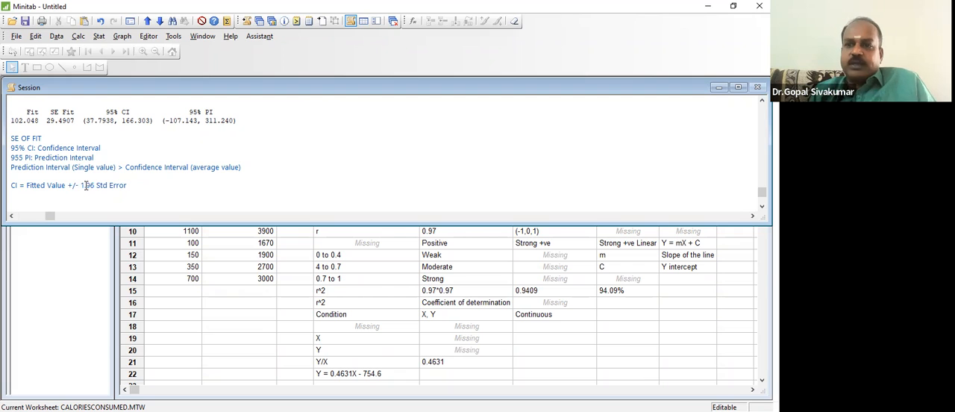
# - Review the calories setting, the fit and interval results, and the interval notes beneath them in the session output
pyautogui.press('Home')
pyautogui.press('Up')
pyautogui.press('Up')
pyautogui.press('Up')
pyautogui.press('Up')
pyautogui.press('Up')
pyautogui.press('Up')
pyautogui.press('Up')
pyautogui.press('Up')
pyautogui.press('Up')
pyautogui.press('Up')
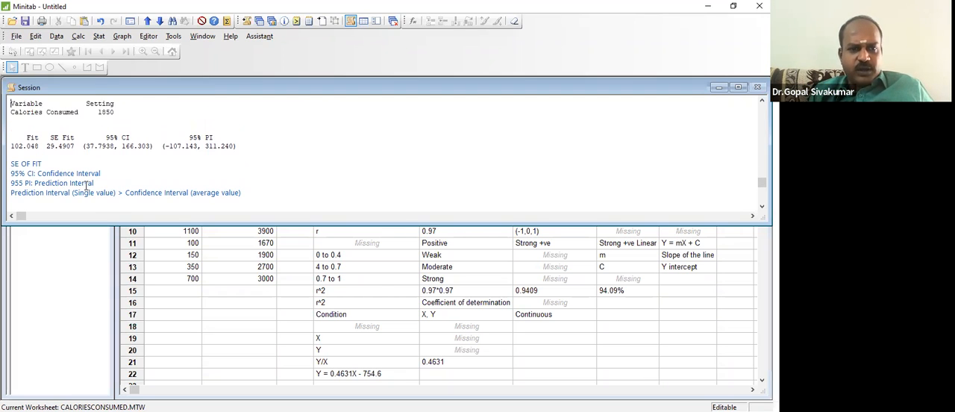
pyautogui.press('Down')
pyautogui.press('Down')
pyautogui.press('Down')
pyautogui.press('Down')
pyautogui.press('Down')
pyautogui.press('Down')
pyautogui.press('Down')
pyautogui.press('Down')
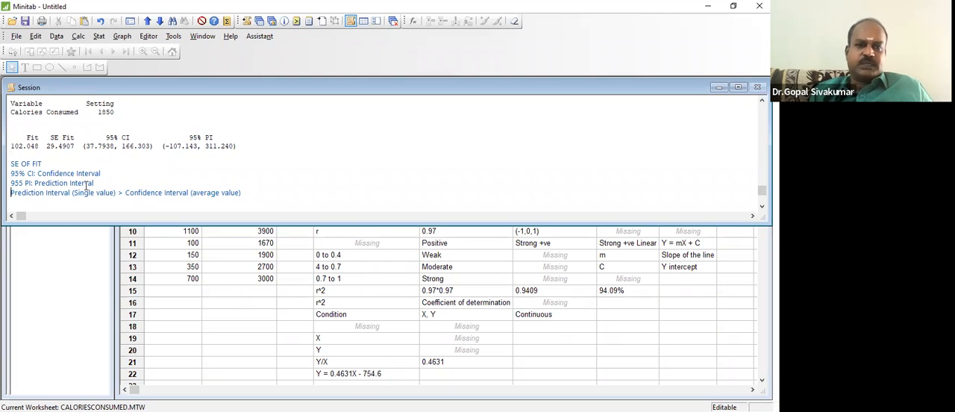
pyautogui.press('Down')
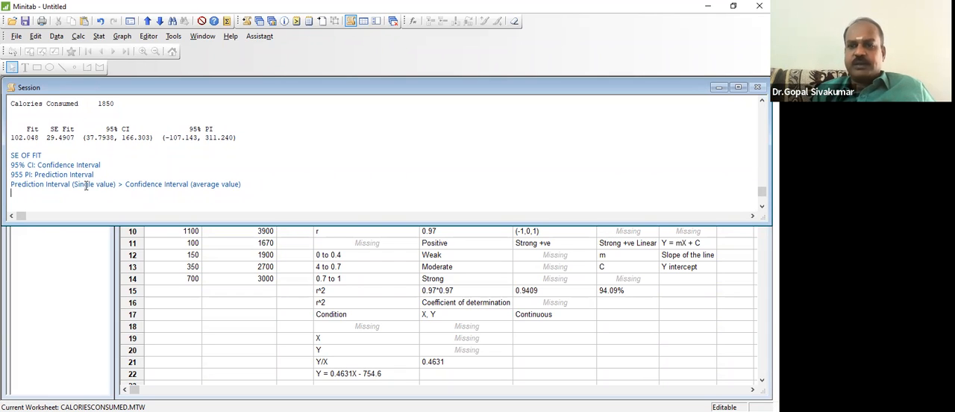